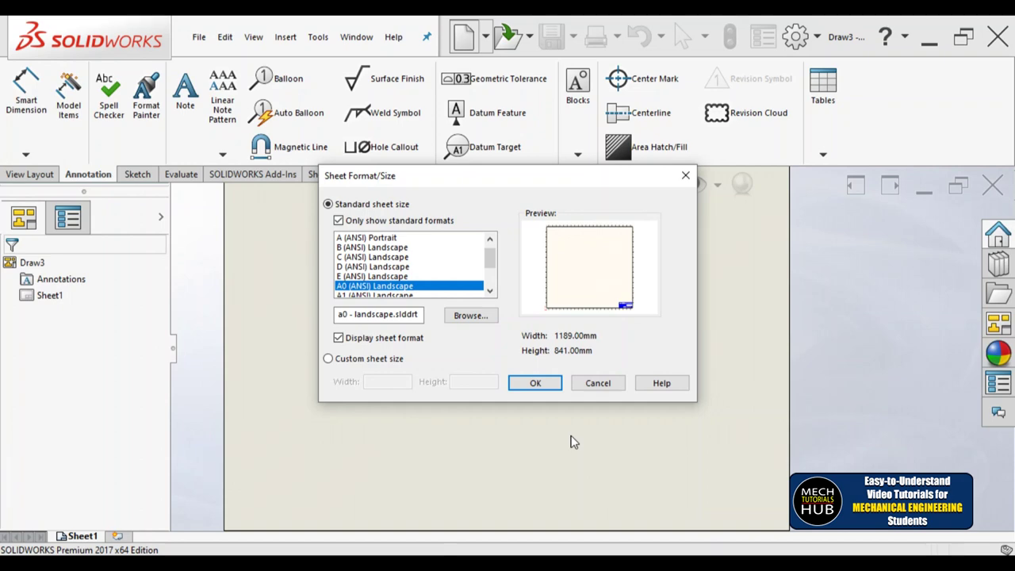
Create an A0 (ANSI) Landscape drawing sheet and load Assembly-Revolve from the Revolving centre folder for the model view
left_click(549, 389)
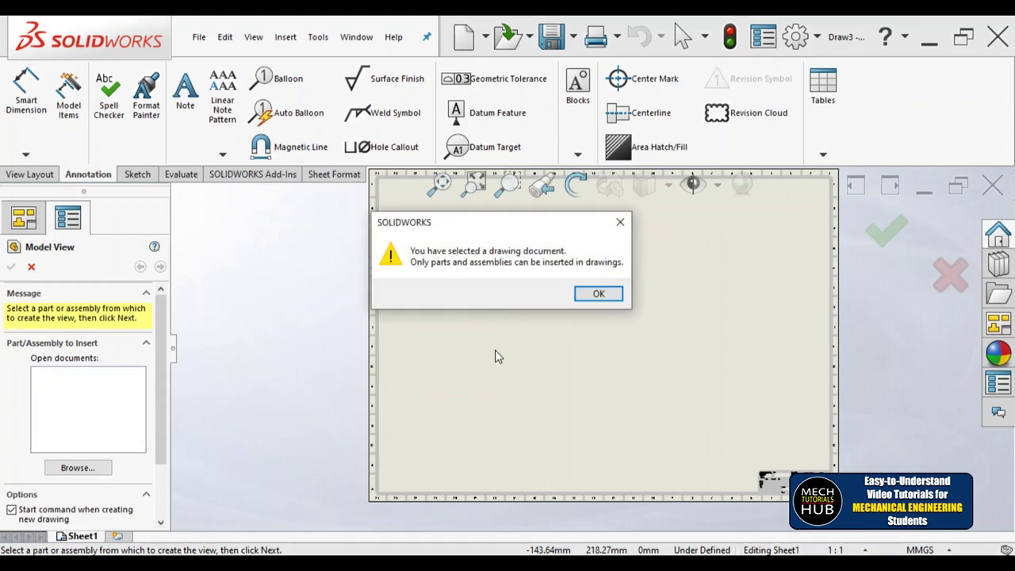
left_click(620, 222)
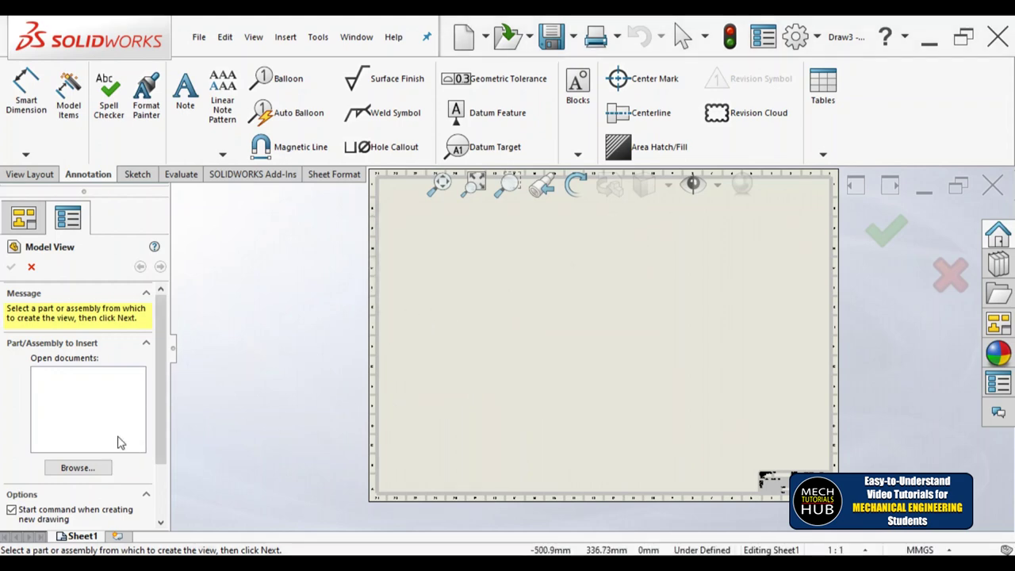
left_click(104, 476)
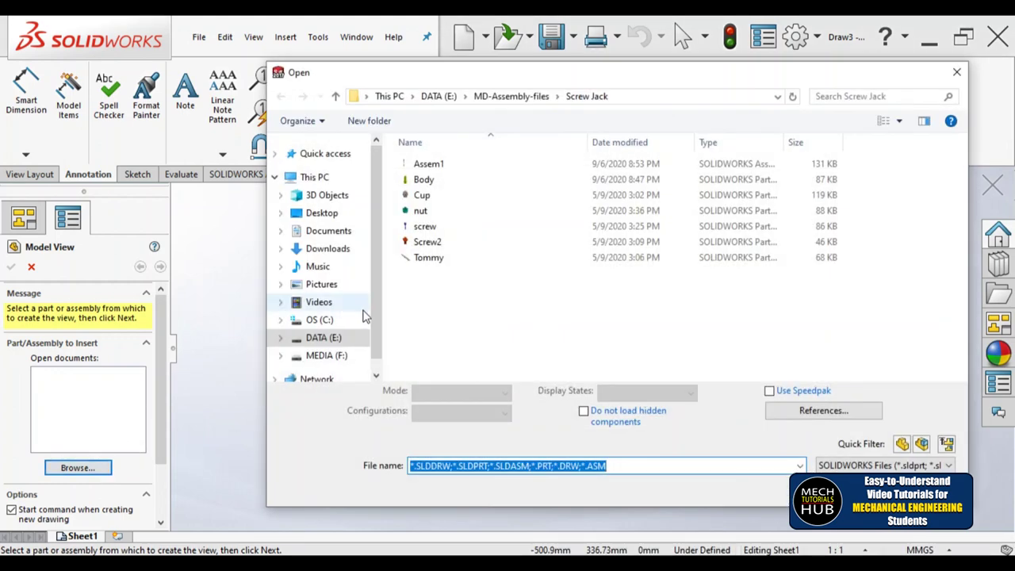
left_click(510, 96)
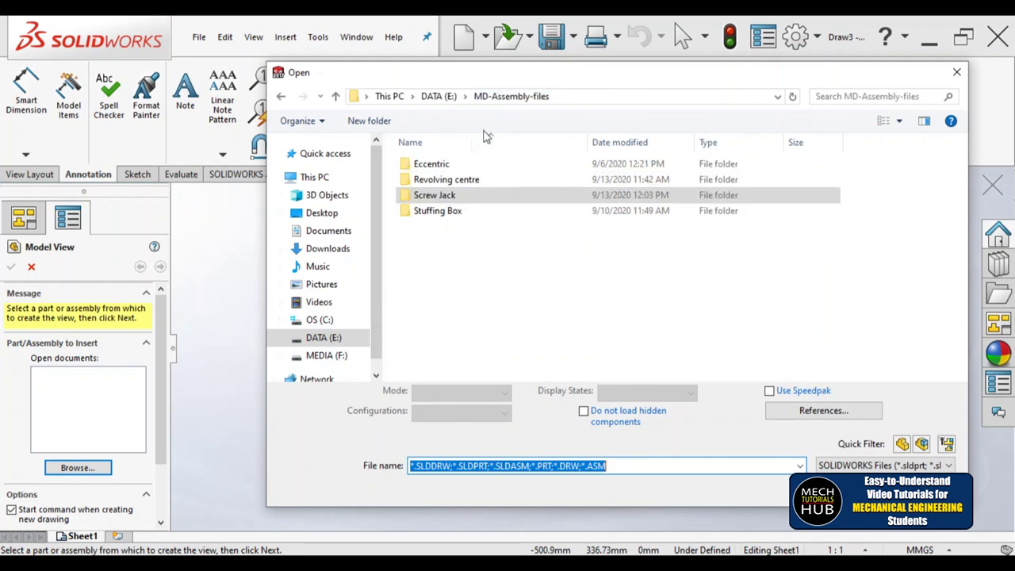
double_click(454, 181)
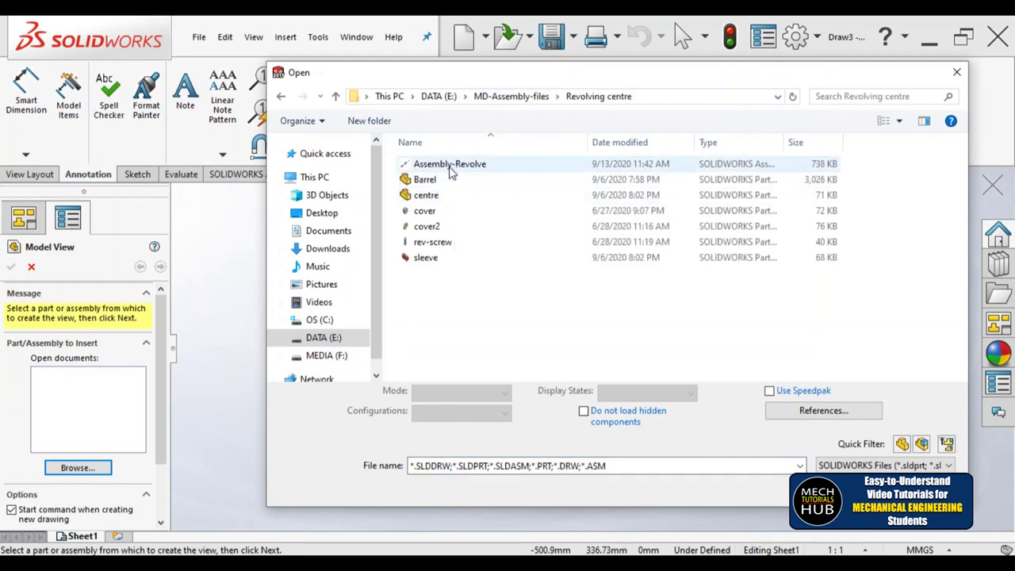
key("Up")
key("Return")
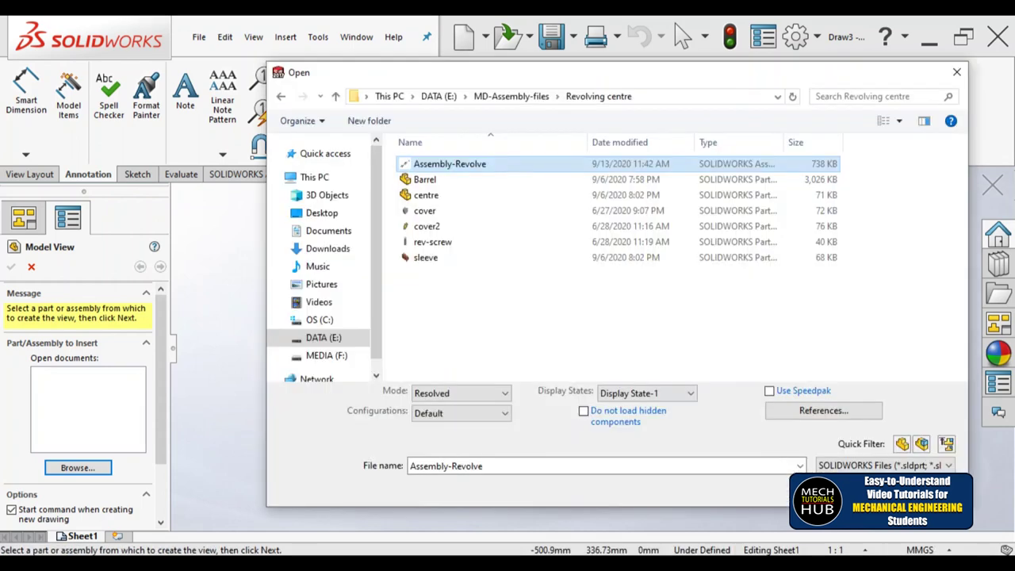
key("Return")
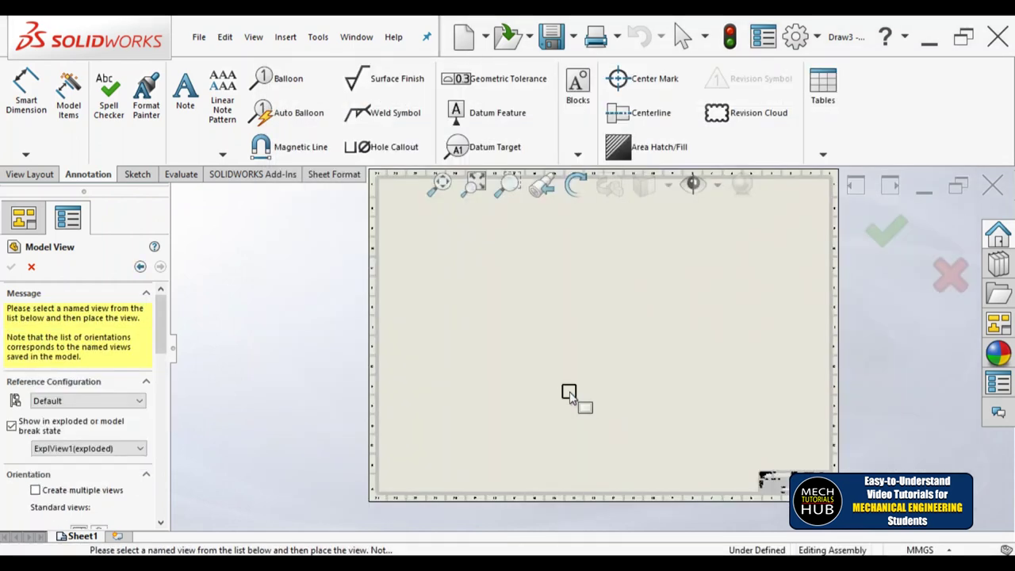
Place the exploded assembly's base view in the sheet's upper-left area and an isometric projected view diagonally above it
left_click(475, 267)
scroll(480, 271, "up", 3)
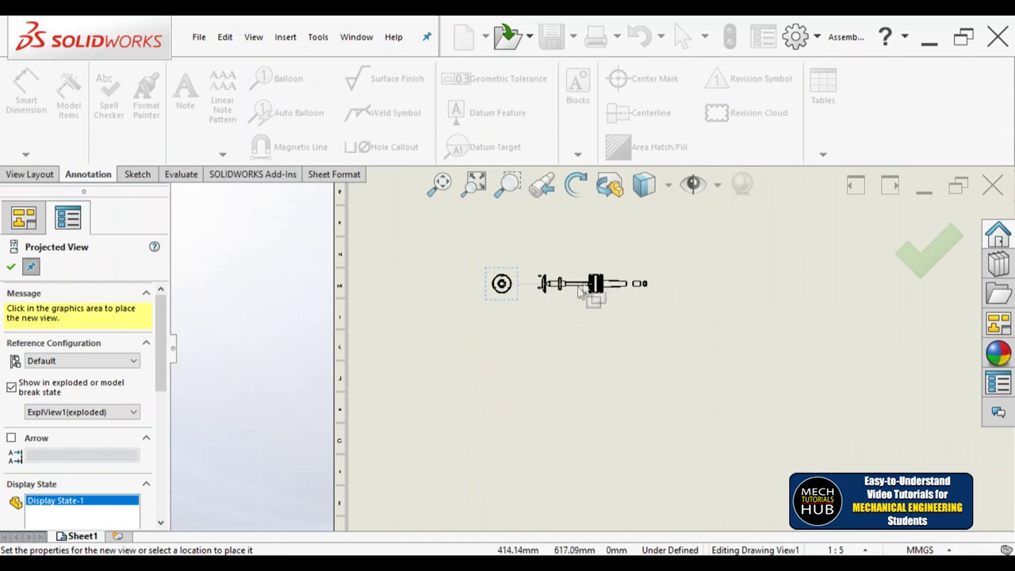
scroll(569, 305, "up", 2)
scroll(575, 298, "down", 2)
scroll(555, 306, "up", 2)
scroll(578, 344, "down", 2)
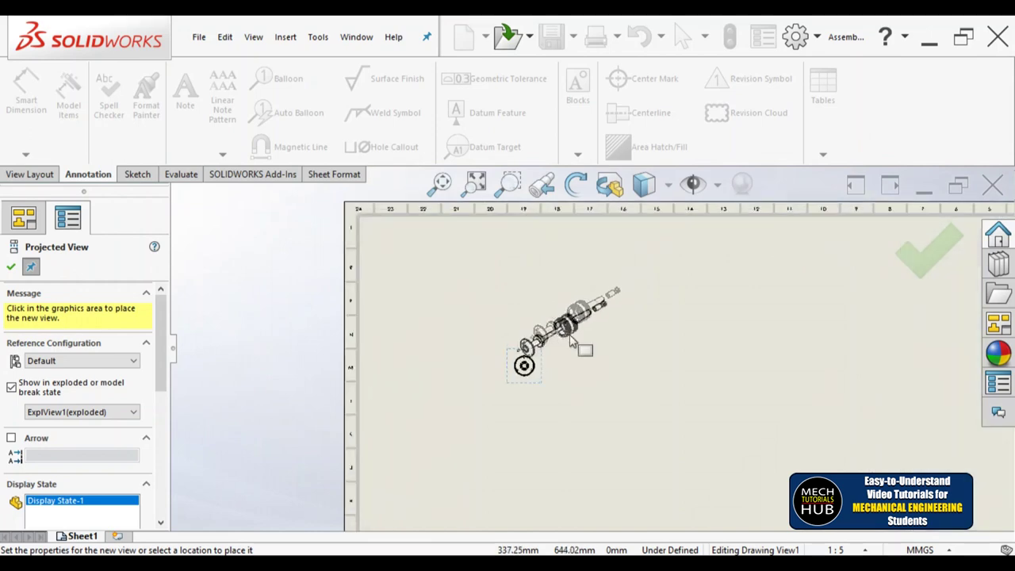
scroll(596, 340, "up", 1)
scroll(603, 334, "up", 4)
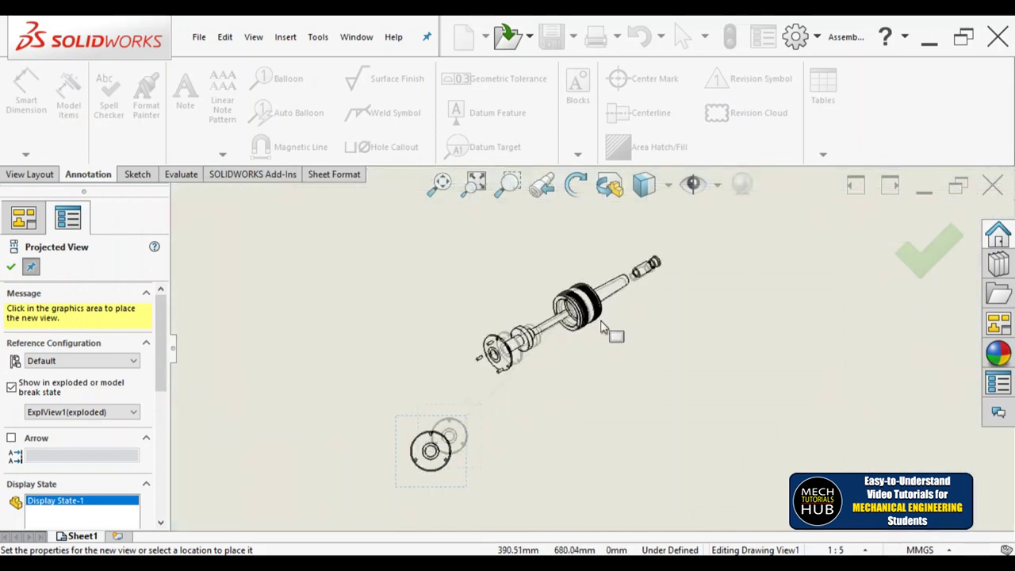
scroll(611, 331, "down", 2)
left_click(670, 314)
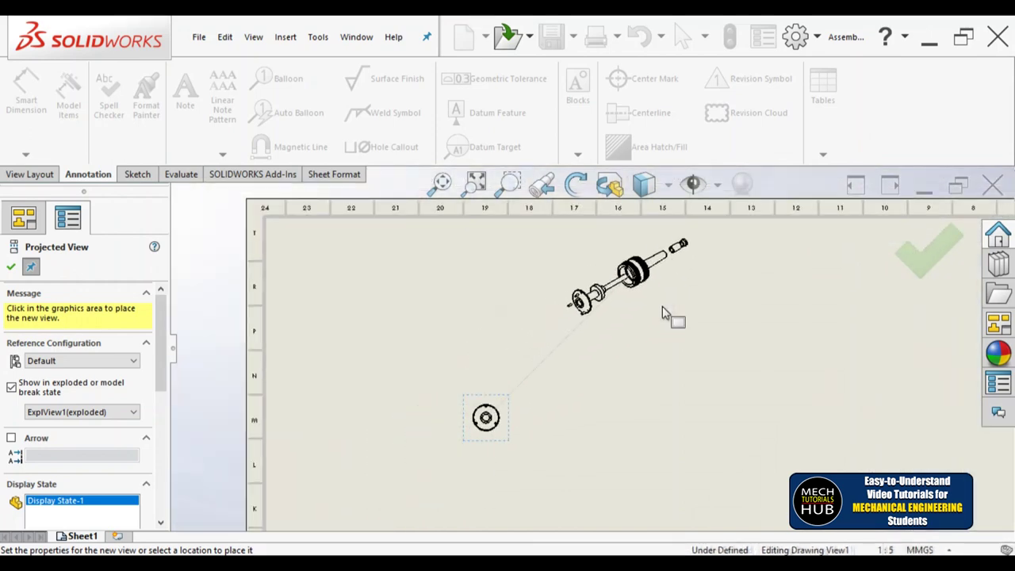
Place a projected view directly below the base view and finish the Projected View command
scroll(500, 457, "down", 5)
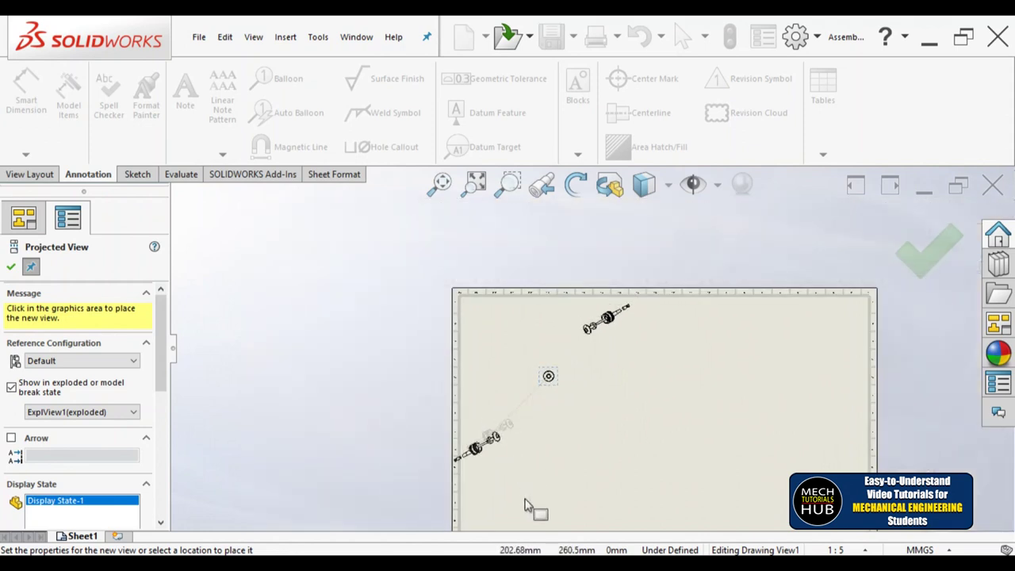
scroll(551, 447, "up", 5)
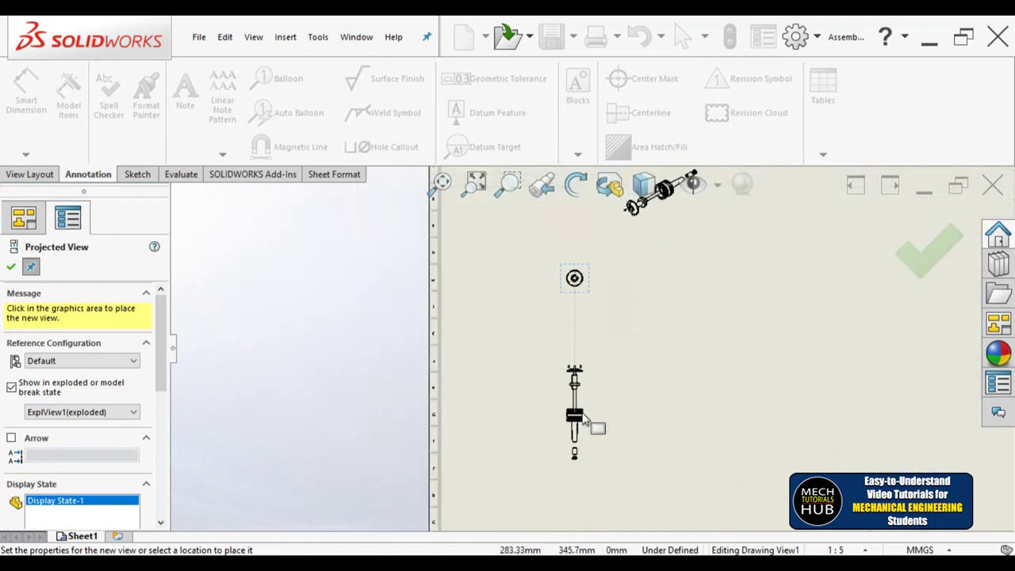
left_click(585, 421)
scroll(611, 357, "down", 4)
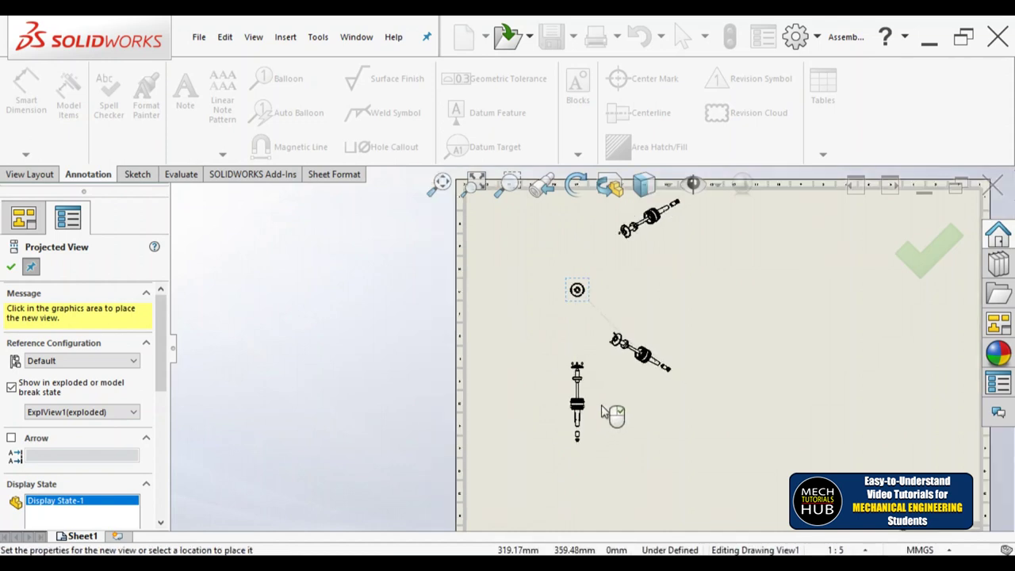
scroll(606, 350, "up", 3)
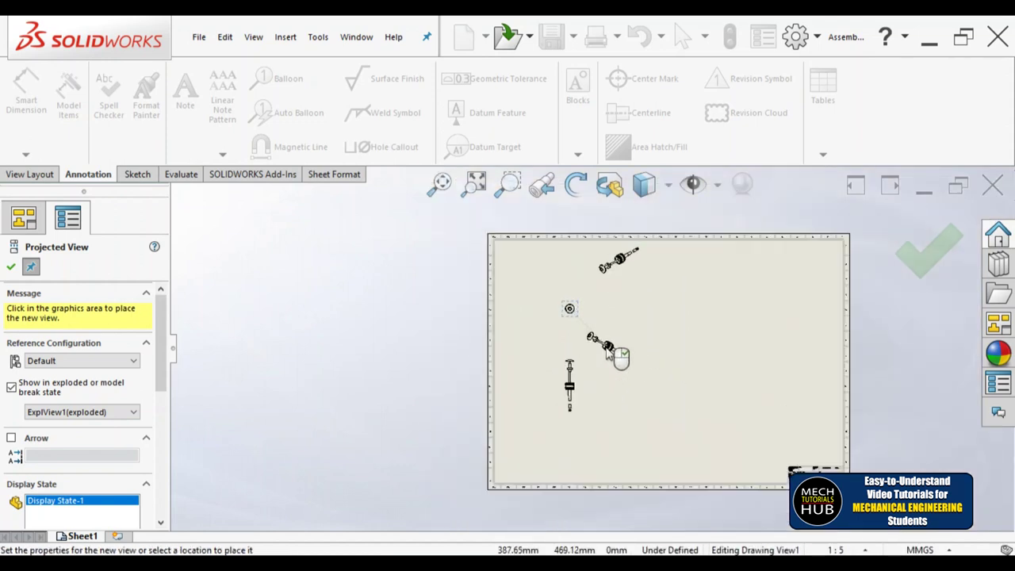
left_click(695, 407)
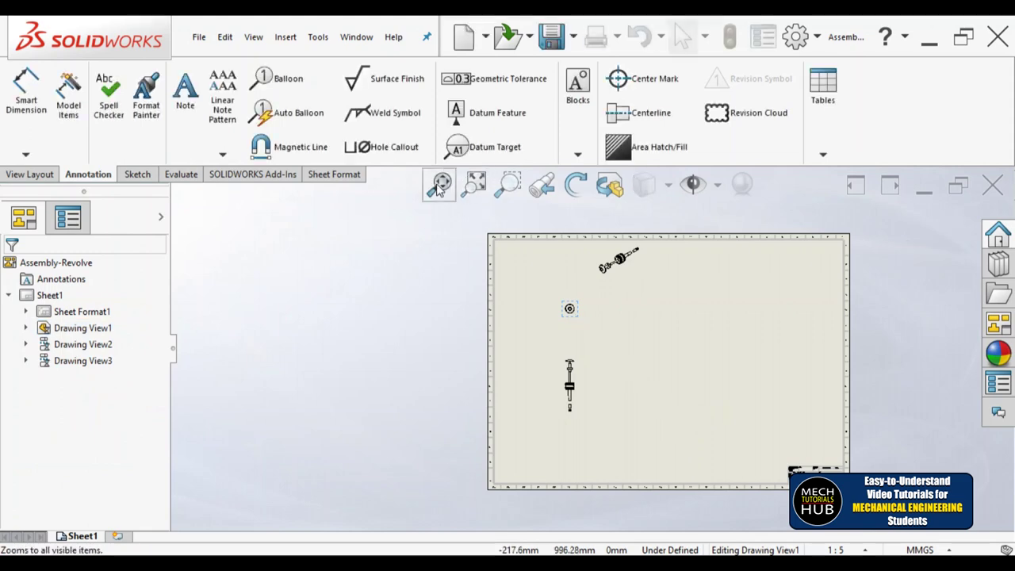
Move the isometric exploded view into the right half of the sheet and set its custom scale to 1:1
left_click(442, 184)
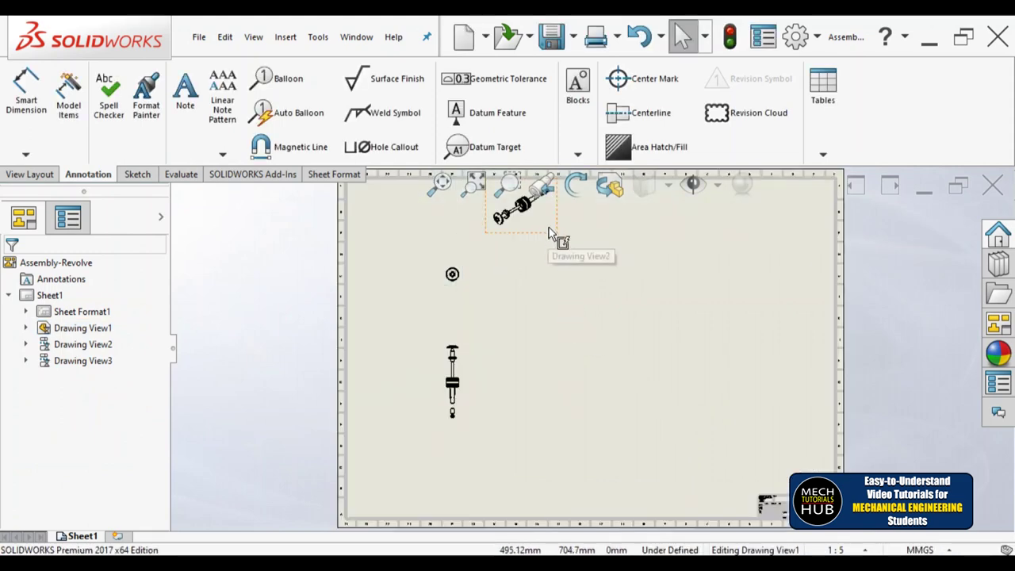
left_click_drag(566, 249, 676, 363)
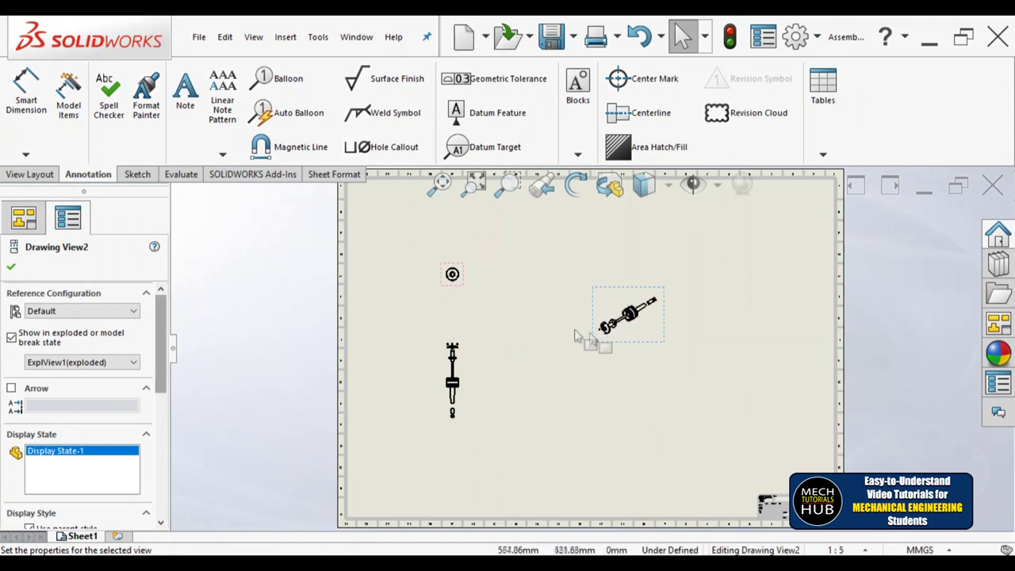
left_click_drag(160, 379, 161, 461)
left_click(93, 400)
left_click(115, 417)
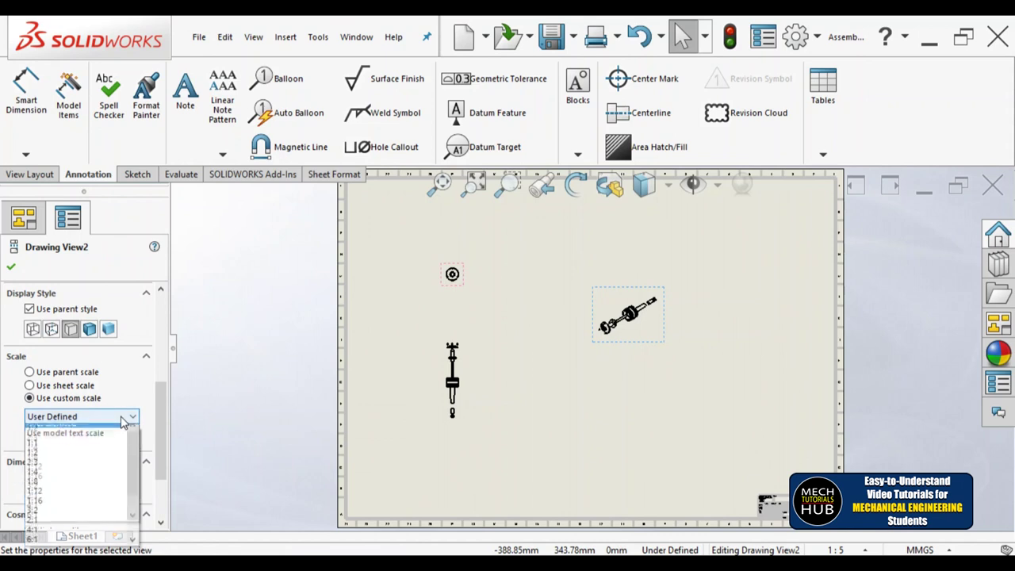
left_click(45, 449)
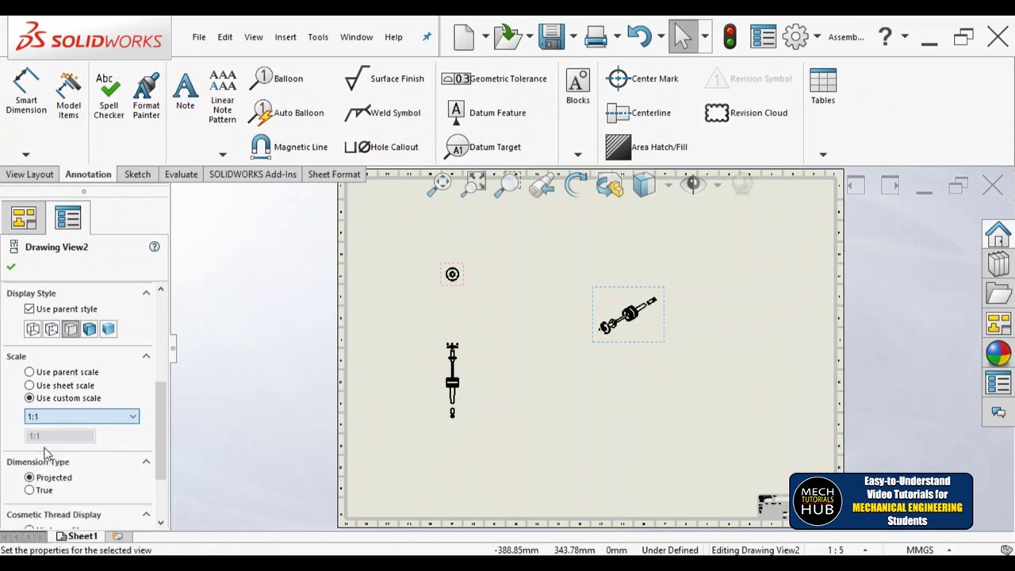
left_click(567, 473)
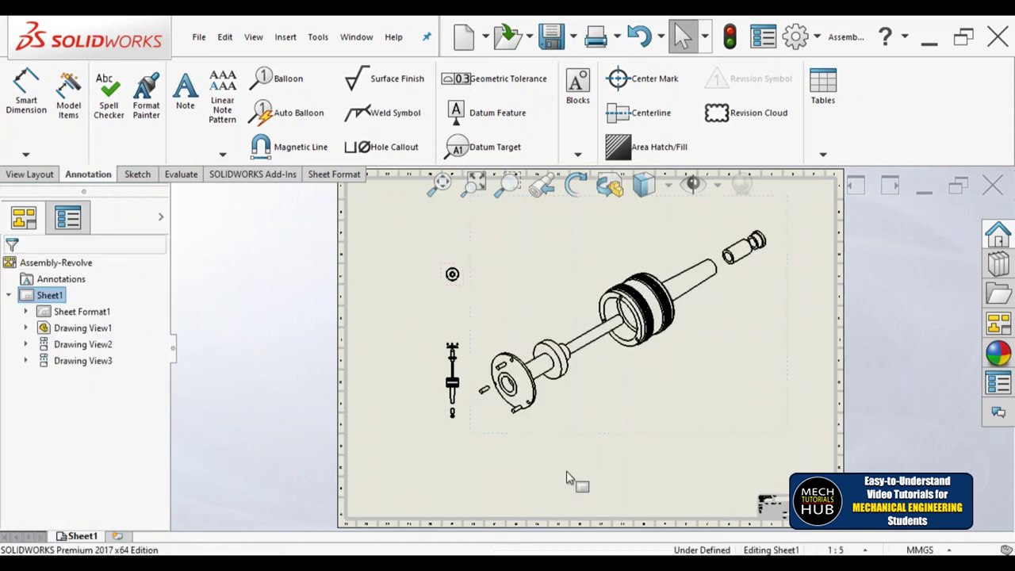
Reposition the enlarged isometric view toward the sheet's lower-right corner and set its display style to Shaded With Edges
left_click_drag(790, 417, 869, 525)
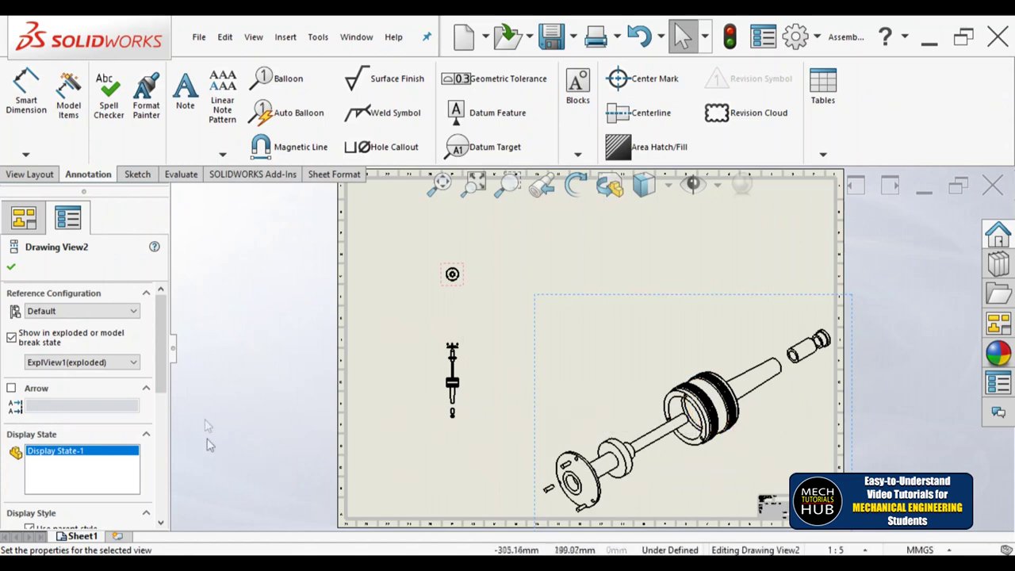
scroll(93, 421, "down", 4)
left_click(90, 419)
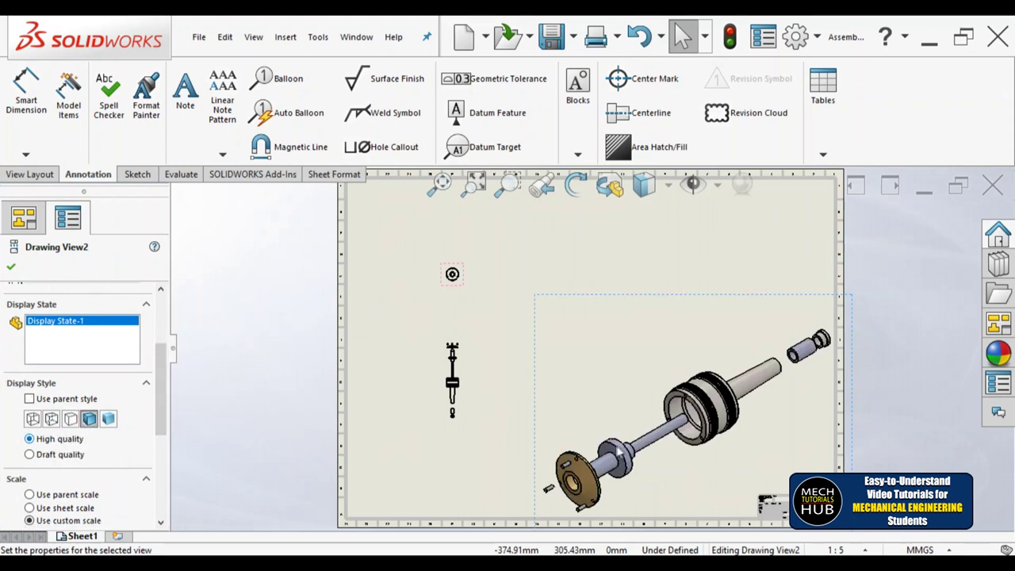
left_click(12, 268)
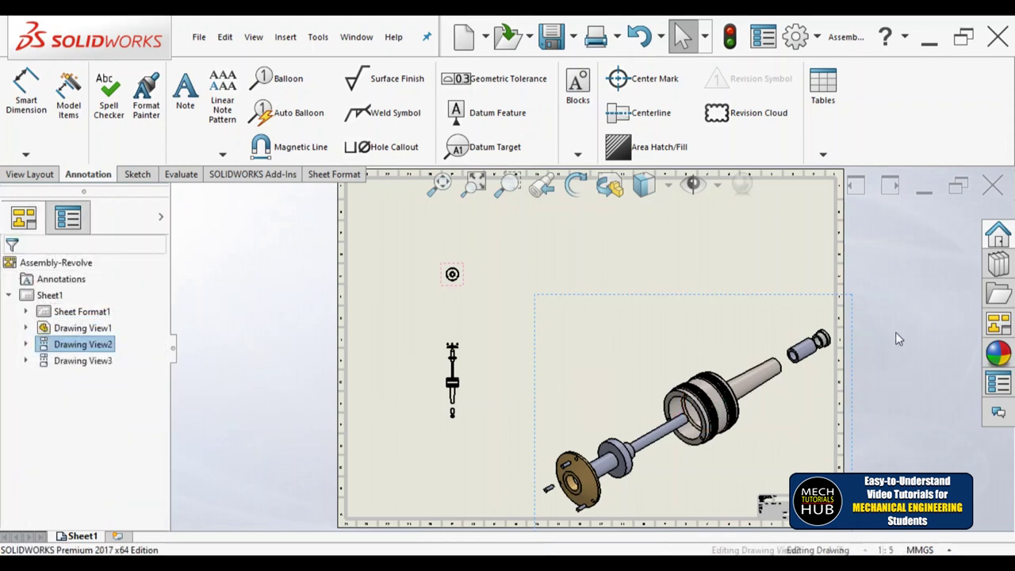
Give the projected view below the base view a custom scale of 1:1
scroll(520, 377, "down", 3)
scroll(528, 384, "up", 3)
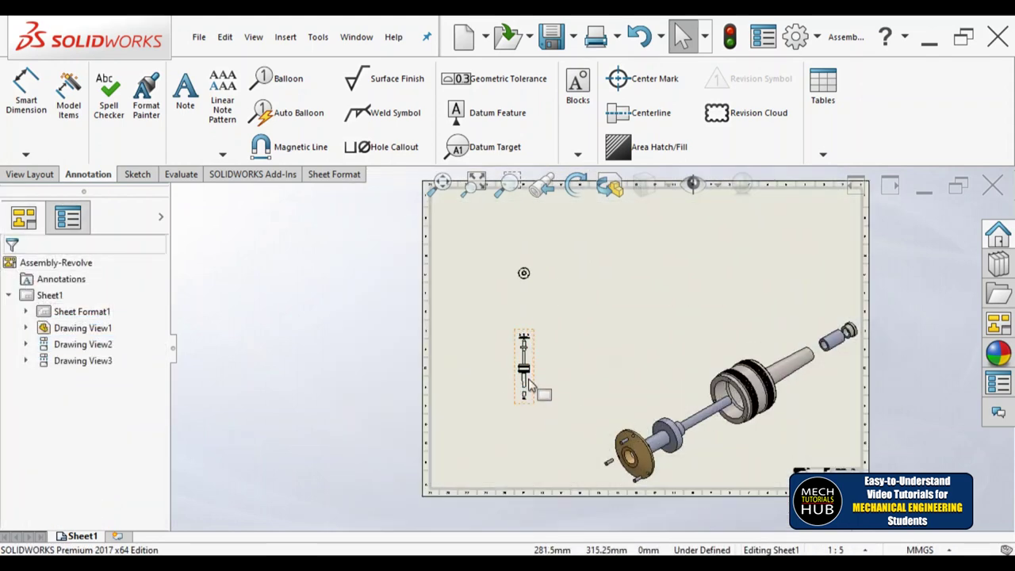
left_click(530, 386)
scroll(536, 400, "up", 3)
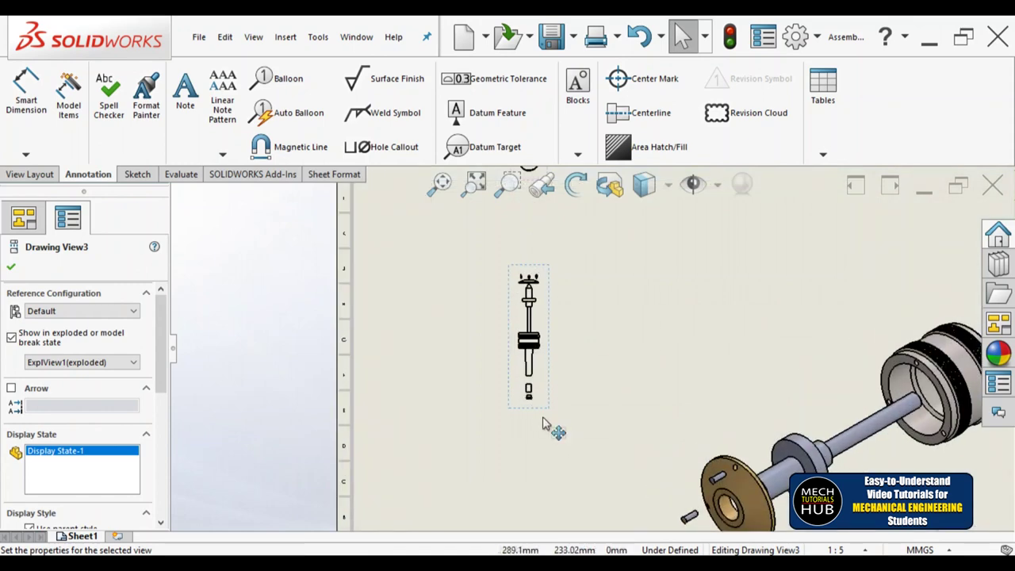
left_click_drag(161, 341, 161, 409)
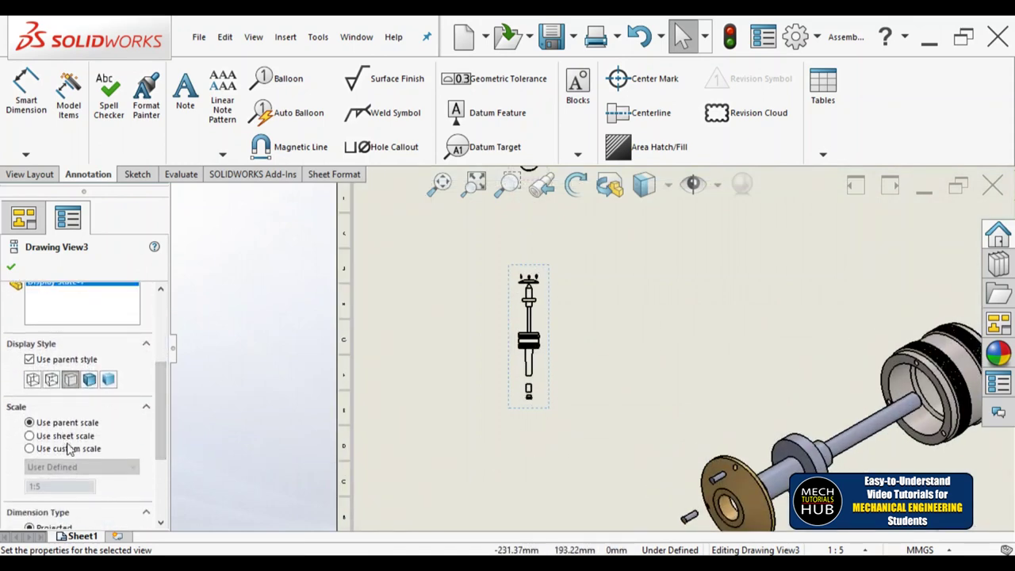
left_click(64, 449)
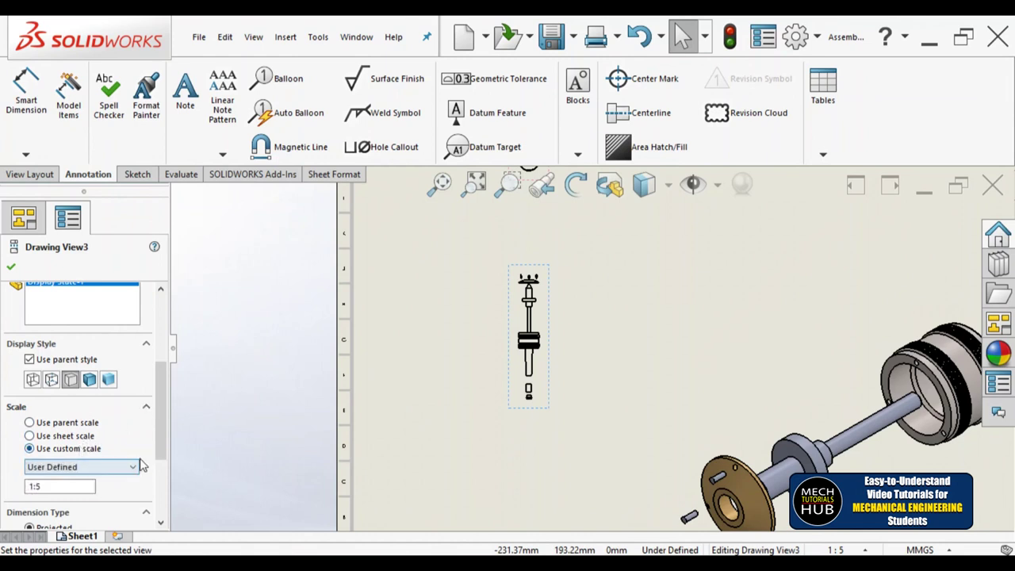
left_click(119, 470)
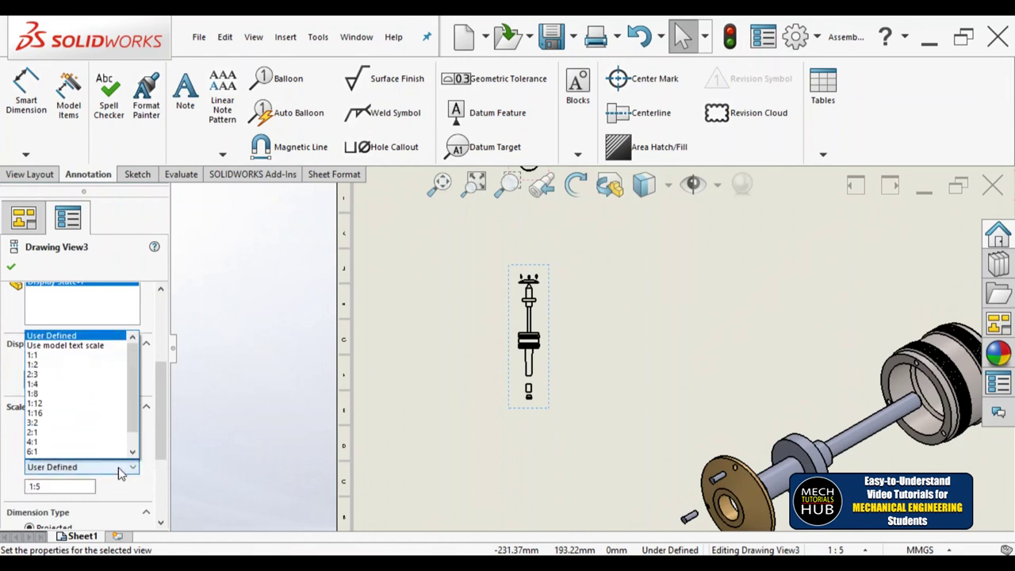
left_click(35, 357)
Reduce the custom scale of the vertical projected view to 1:2 so it fits on the sheet
key("f")
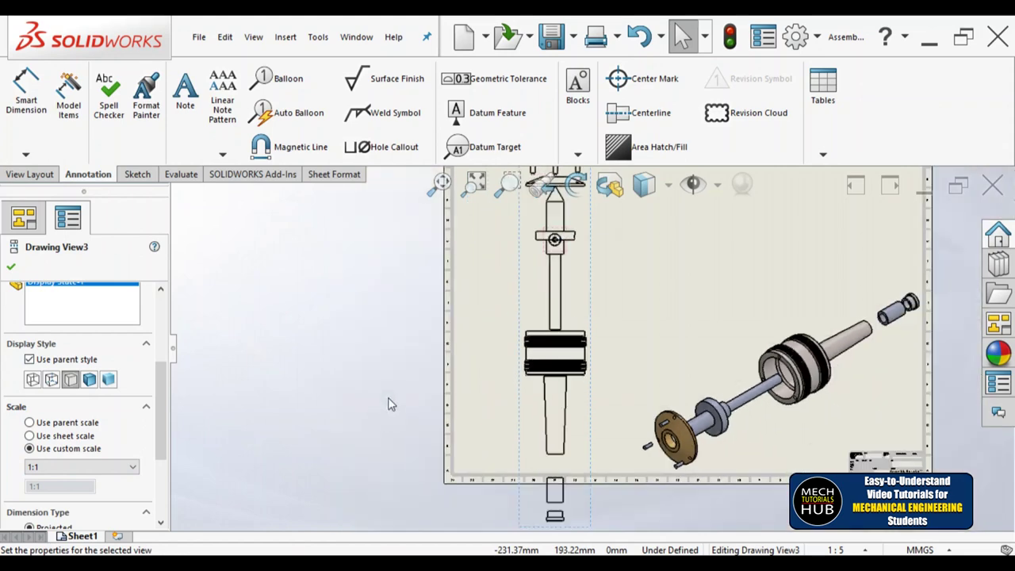
scroll(593, 372, "up", 2)
scroll(583, 373, "down", 1)
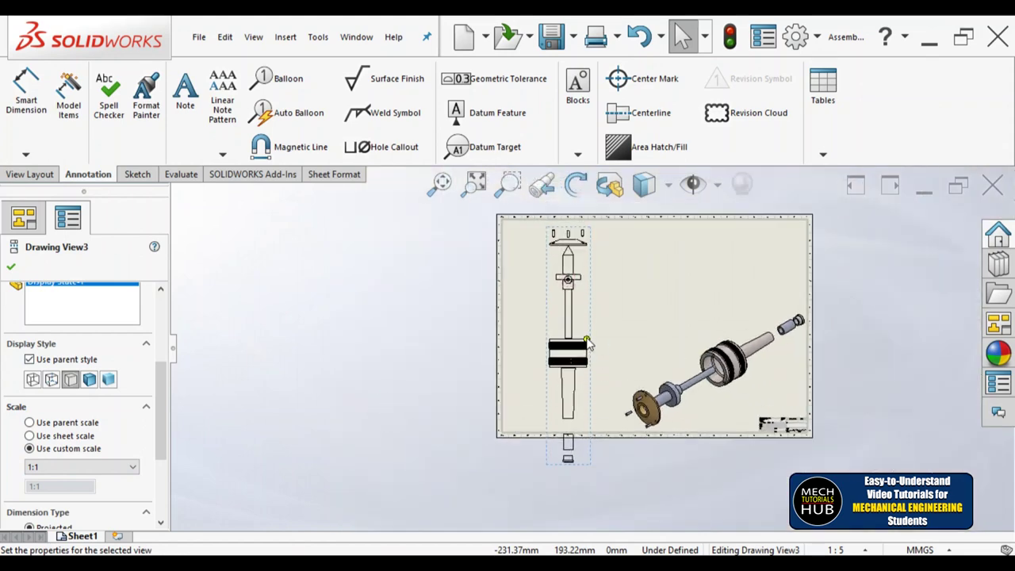
scroll(581, 409, "up", 2)
scroll(584, 409, "up", 2)
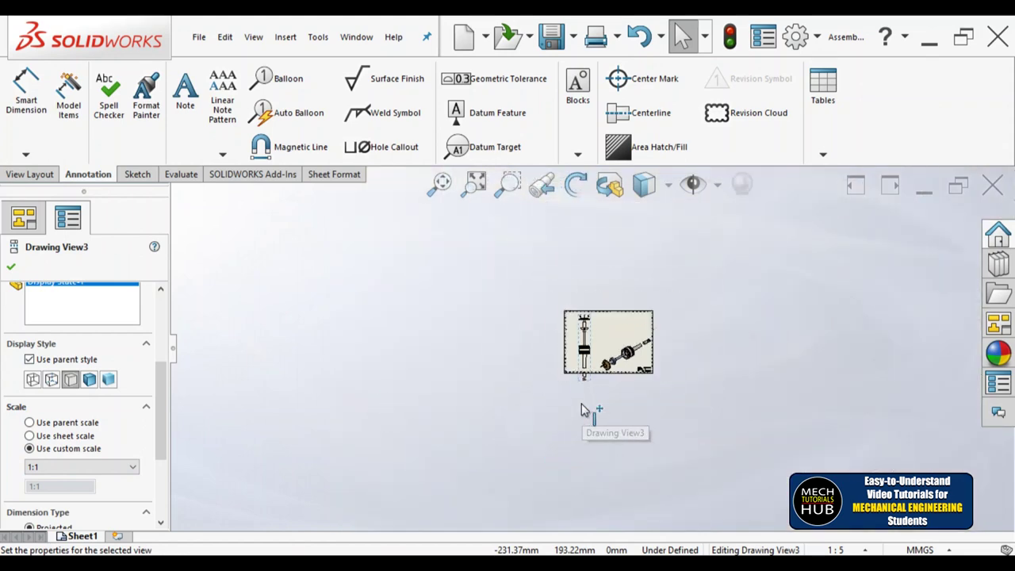
scroll(584, 410, "down", 4)
scroll(596, 379, "down", 2)
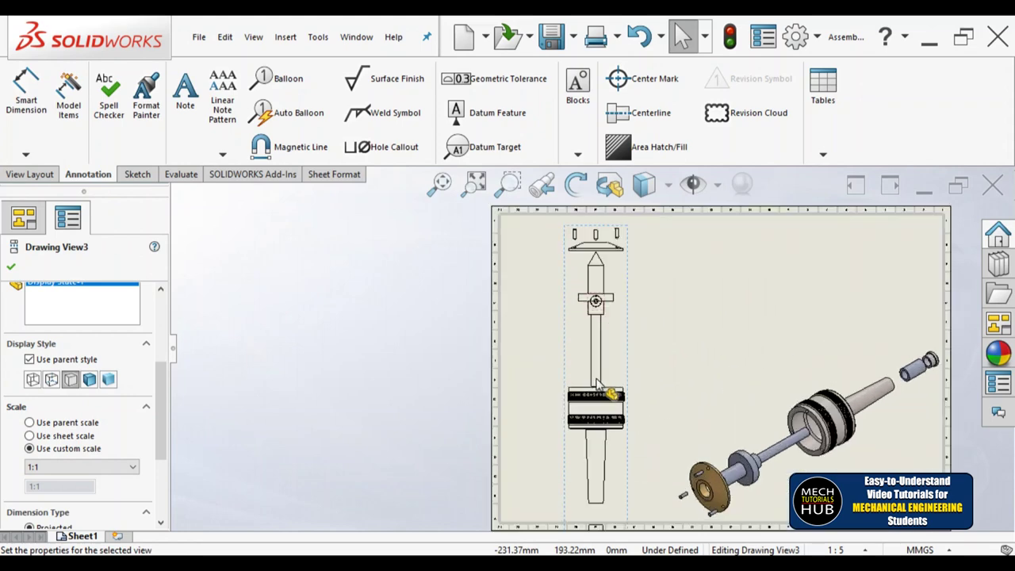
scroll(596, 379, "up", 2)
left_click(114, 470)
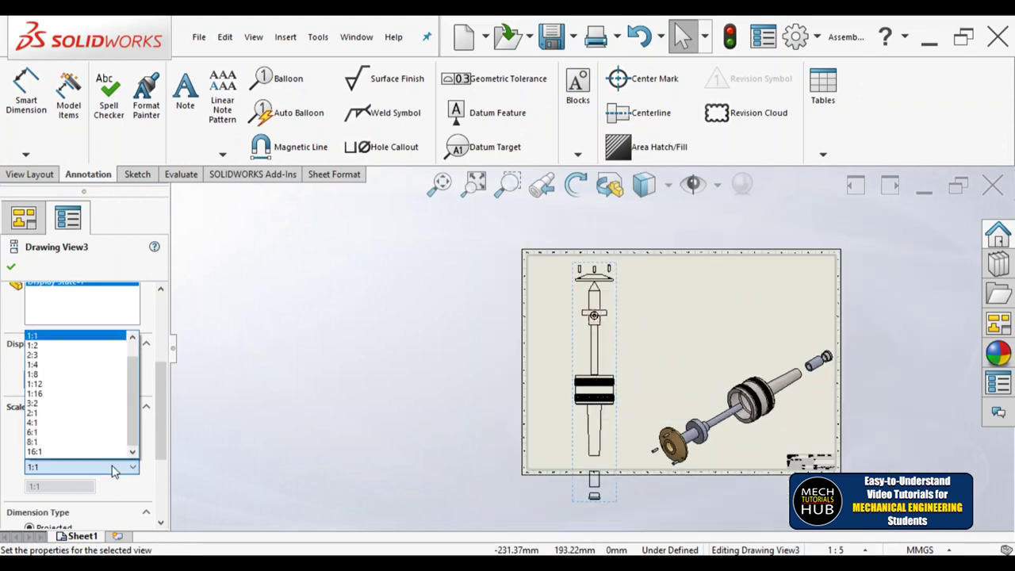
left_click(42, 345)
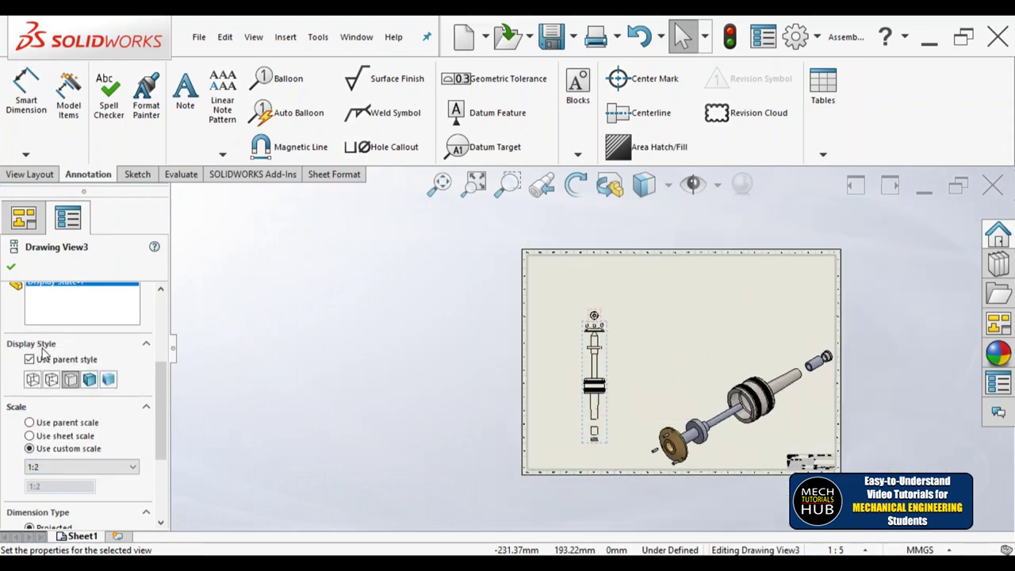
Set the vertical projected view's display style to Shaded With Edges
scroll(611, 418, "down", 1)
scroll(608, 432, "down", 3)
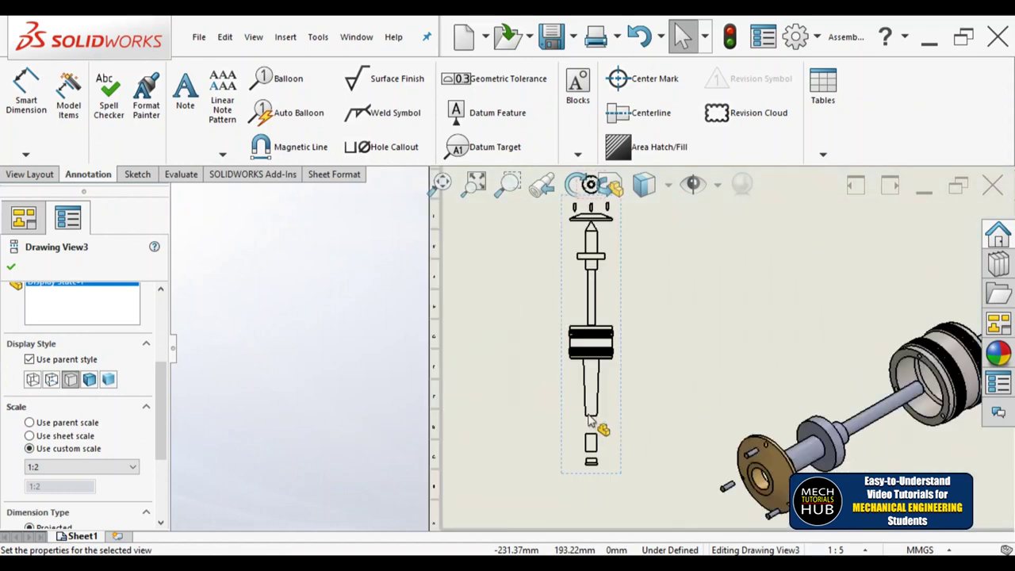
scroll(611, 449, "up", 2)
scroll(603, 302, "down", 3)
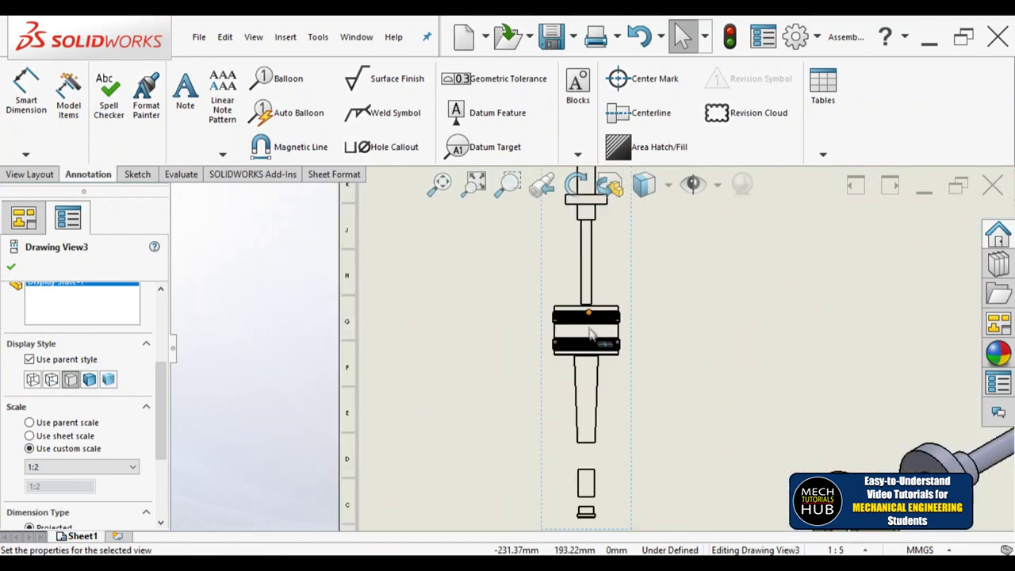
scroll(596, 337, "up", 3)
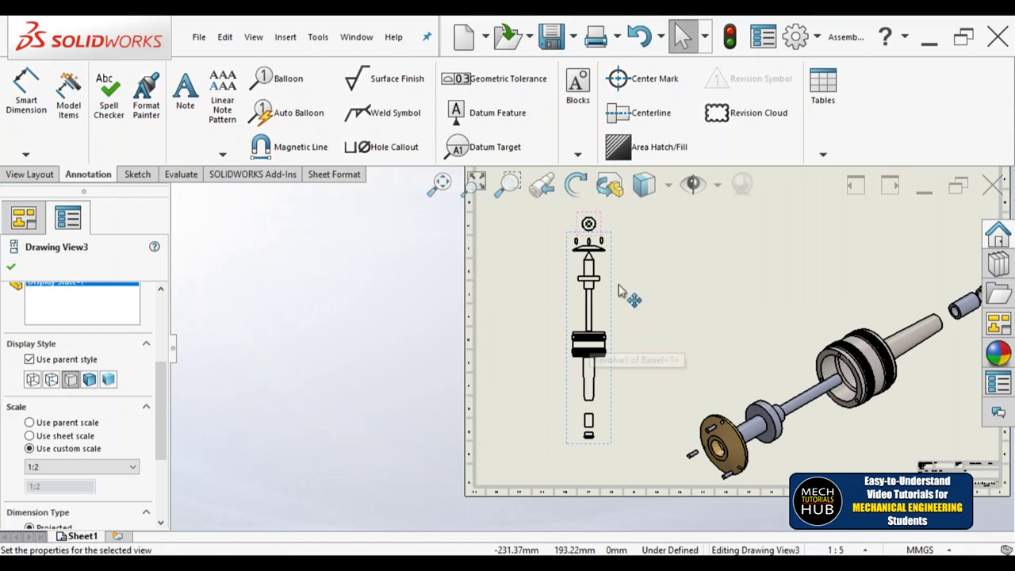
scroll(604, 333, "up", 2)
scroll(603, 305, "down", 3)
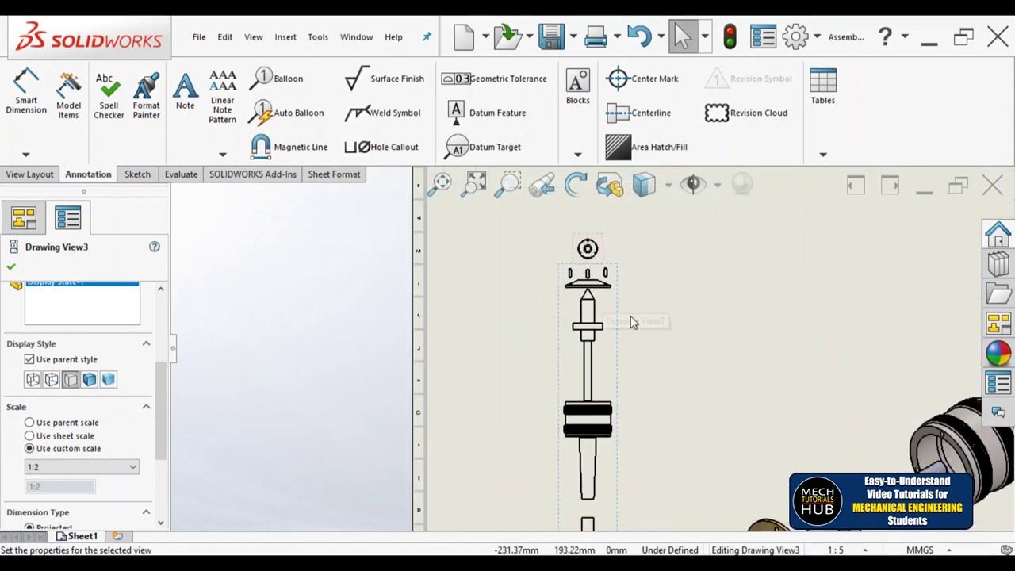
scroll(633, 321, "up", 2)
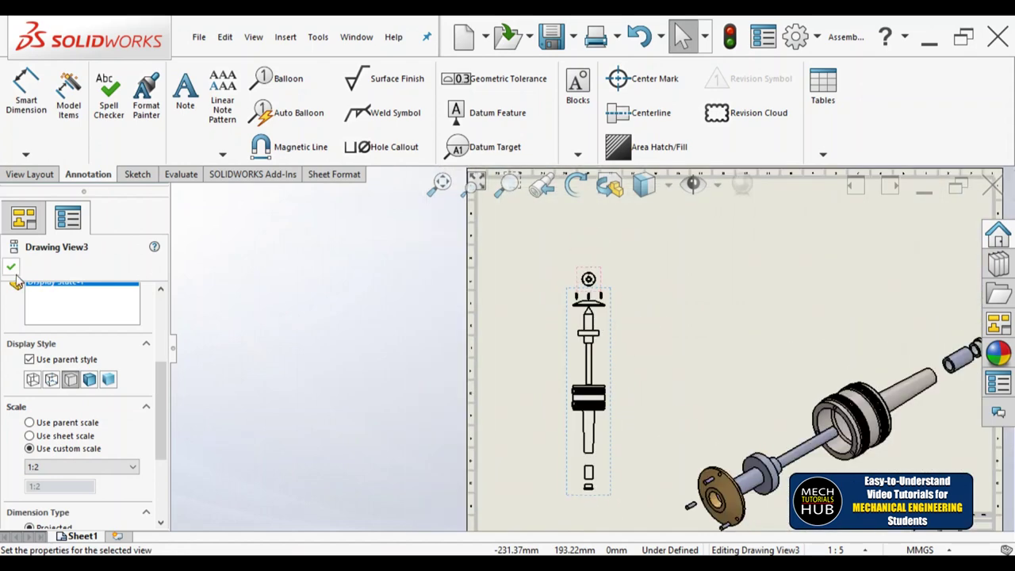
left_click(90, 381)
Delete the small circular base view above the shaded vertical projected view
scroll(609, 317, "down", 3)
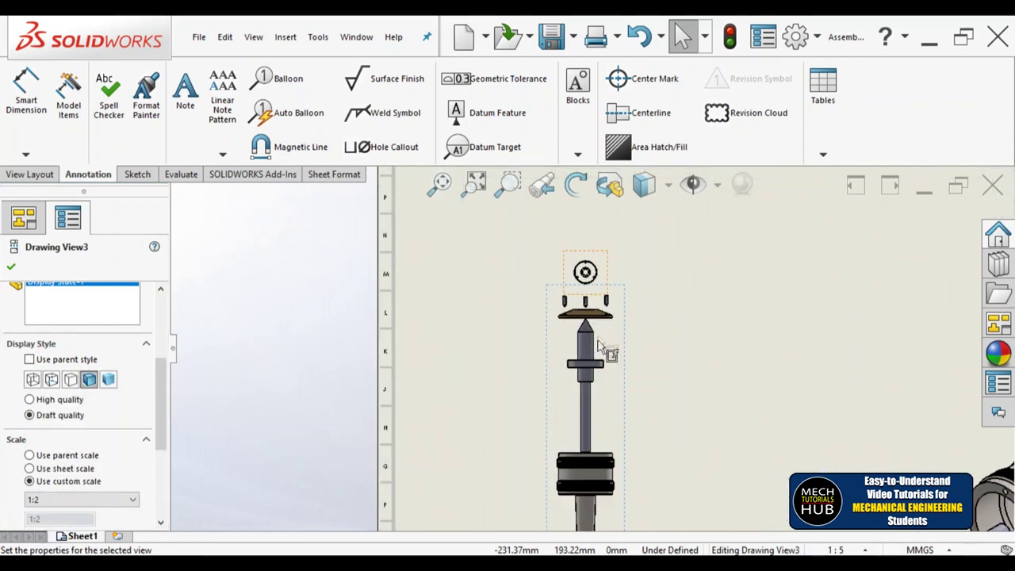
scroll(599, 353, "up", 3)
scroll(595, 372, "down", 2)
scroll(595, 396, "up", 4)
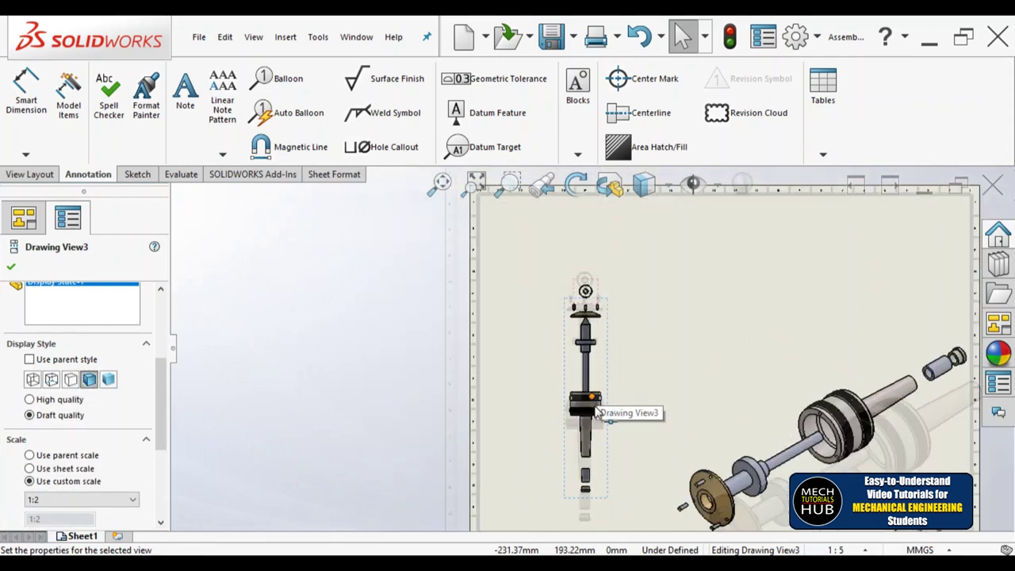
scroll(582, 322, "down", 5)
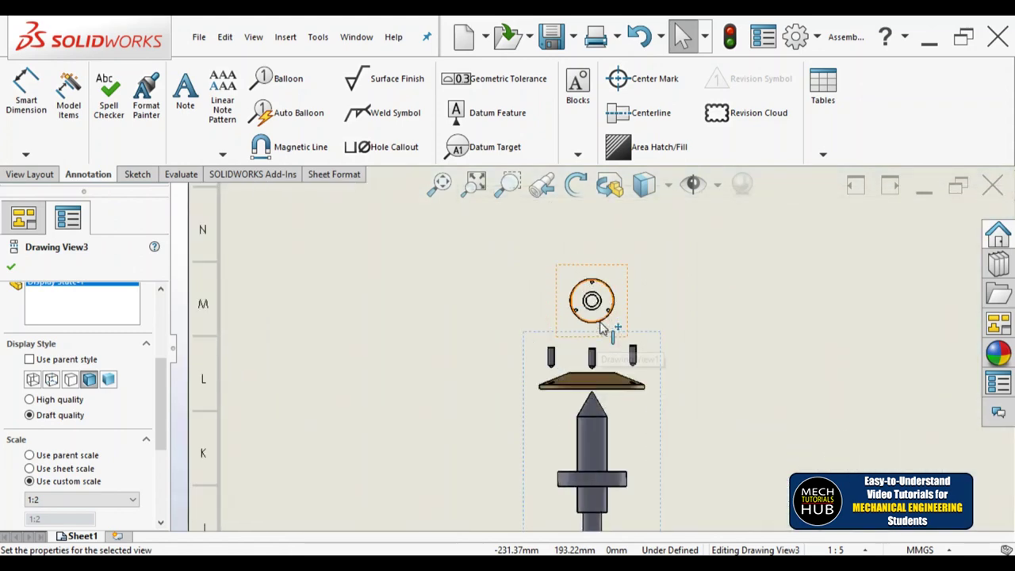
scroll(603, 329, "up", 2)
scroll(601, 332, "down", 2)
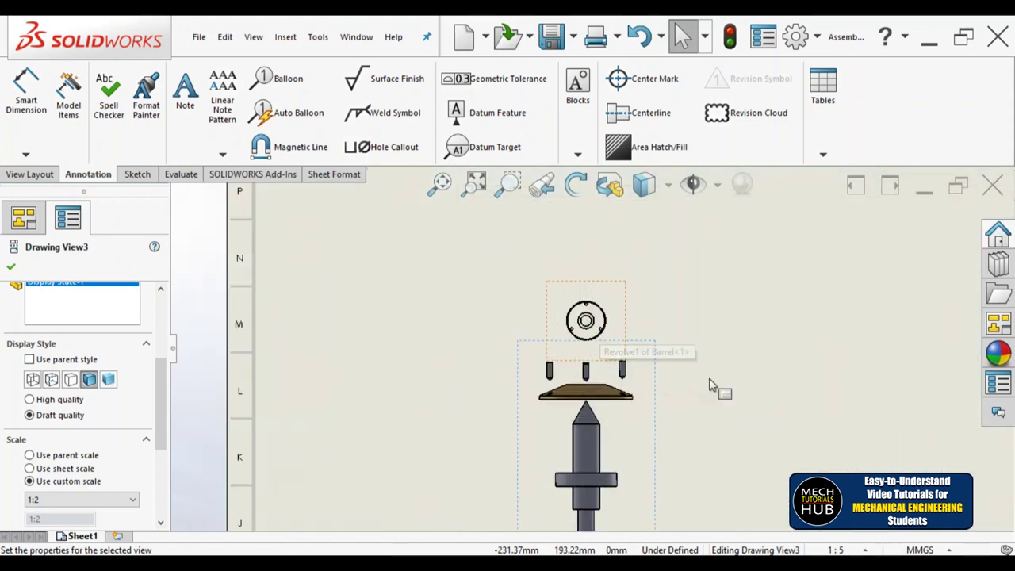
left_click(620, 289)
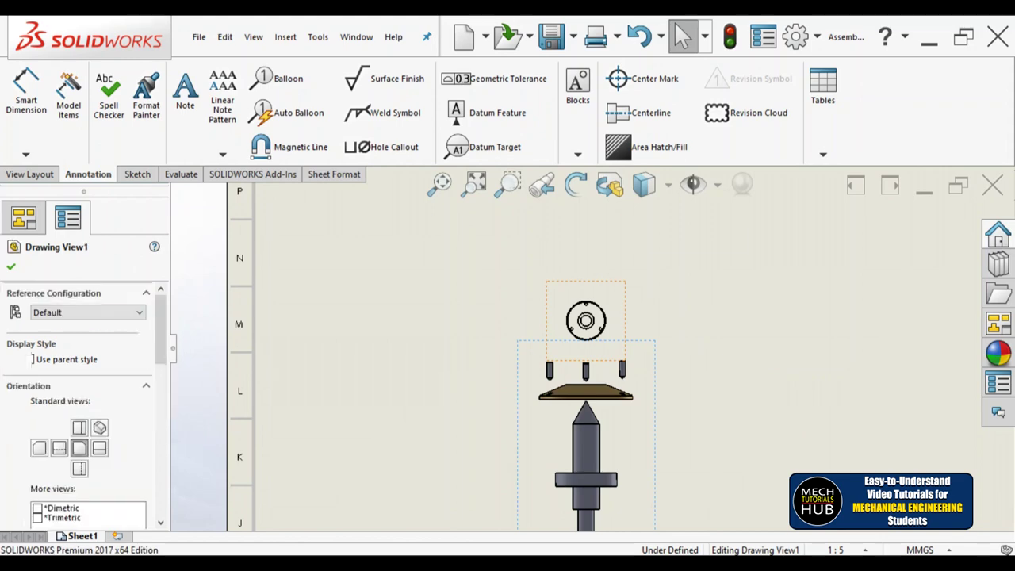
key("Delete")
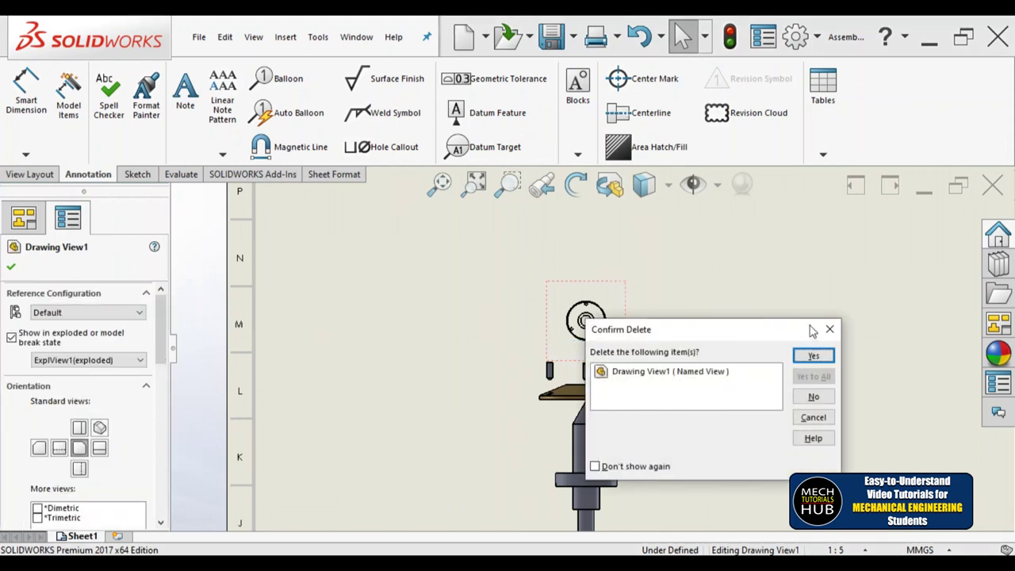
left_click(813, 355)
Set the custom scale of the remaining vertical exploded view to 1:1
scroll(640, 431, "up", 4)
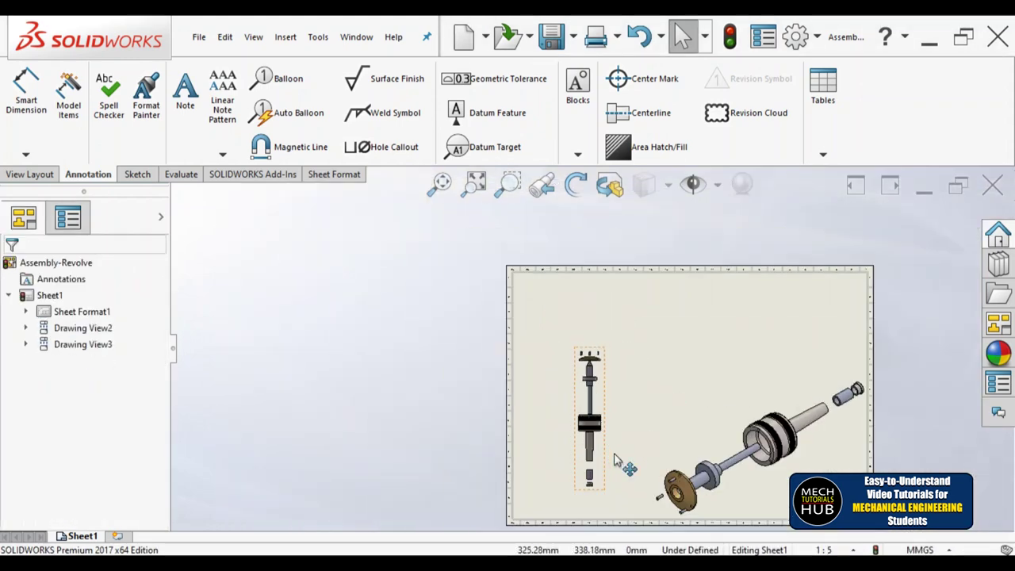
scroll(615, 460, "down", 1)
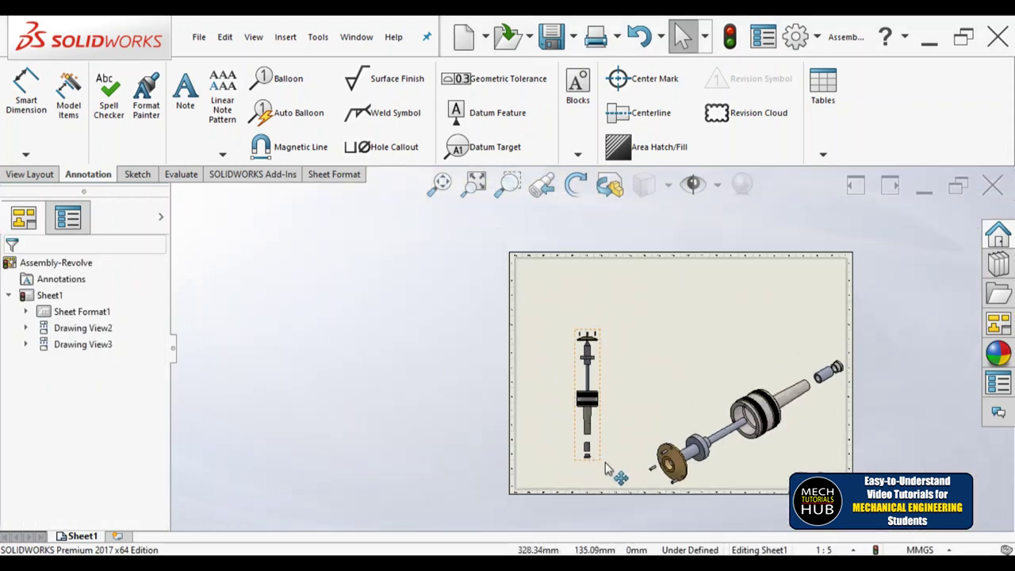
left_click(583, 420)
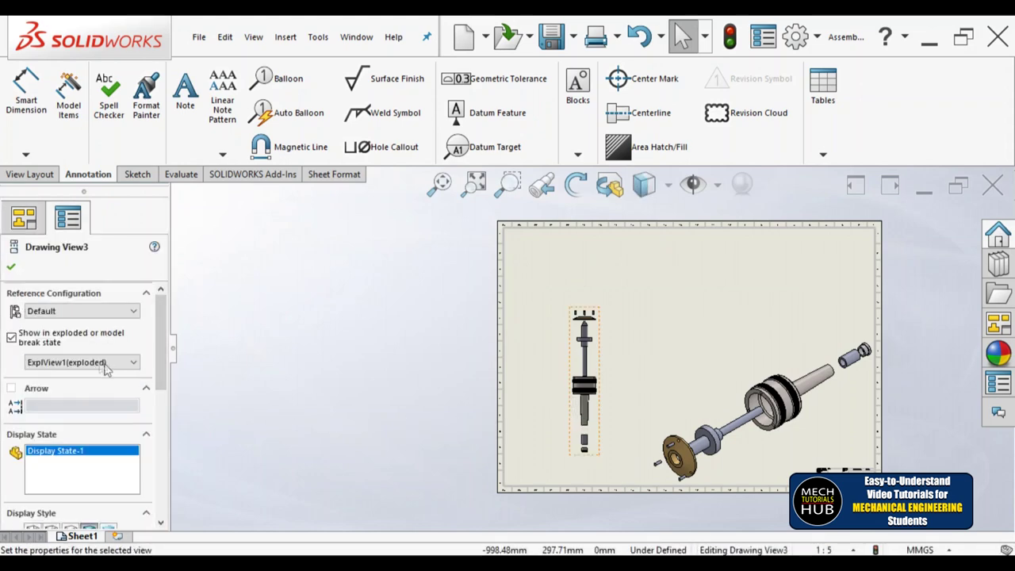
left_click_drag(163, 391, 163, 463)
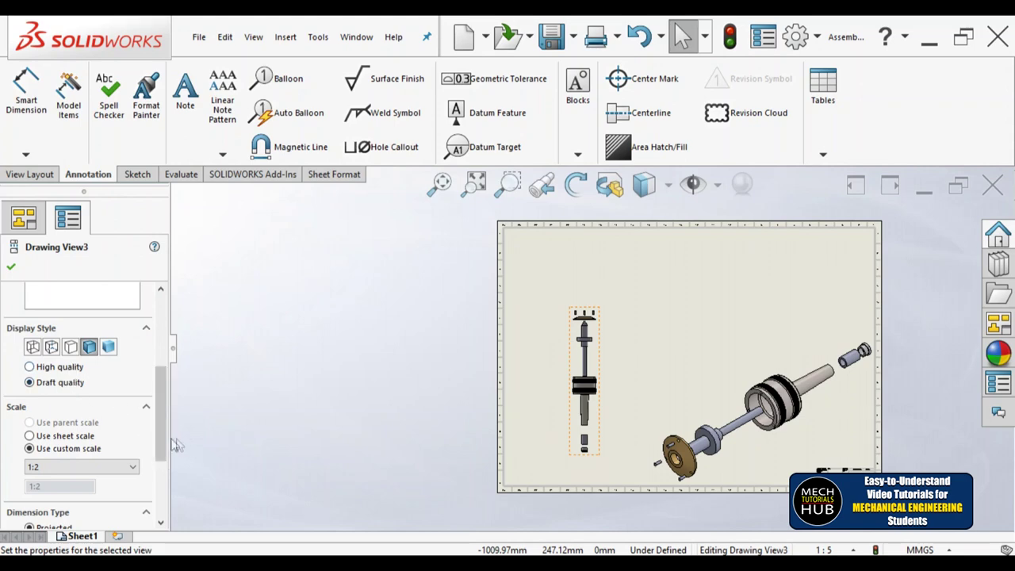
left_click(108, 469)
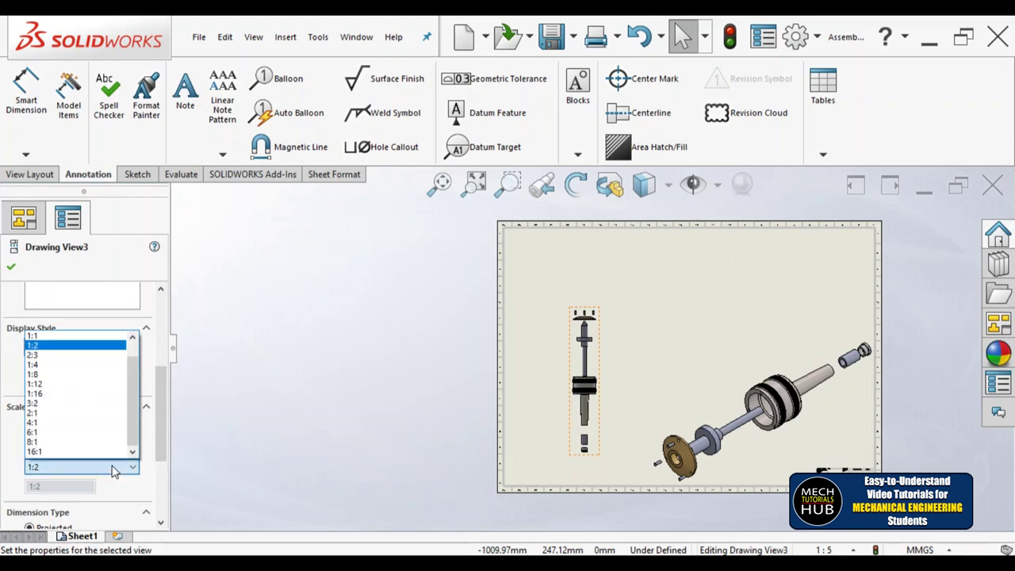
left_click(40, 336)
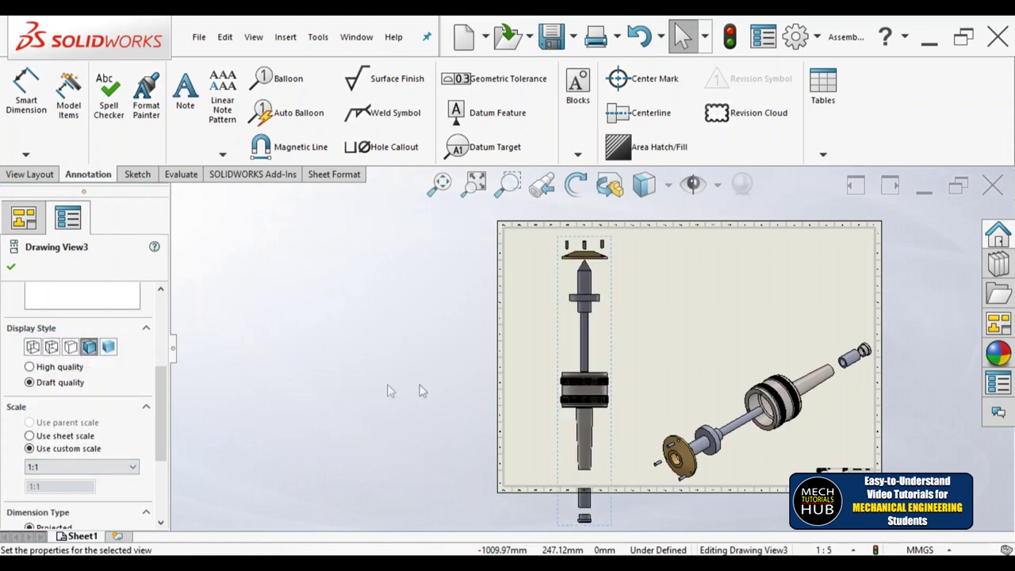
scroll(559, 363, "up", 2)
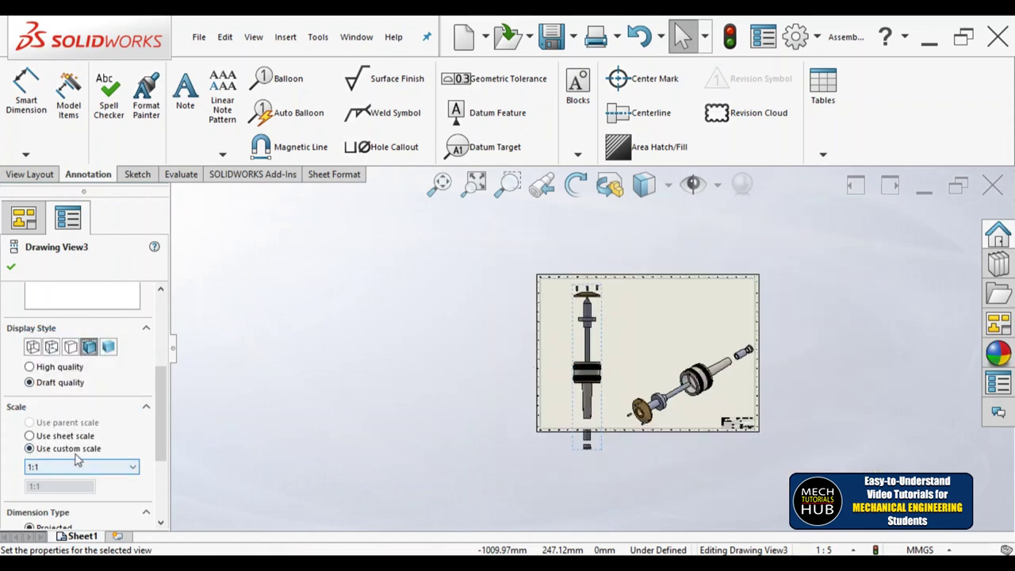
left_click_drag(161, 458, 161, 487)
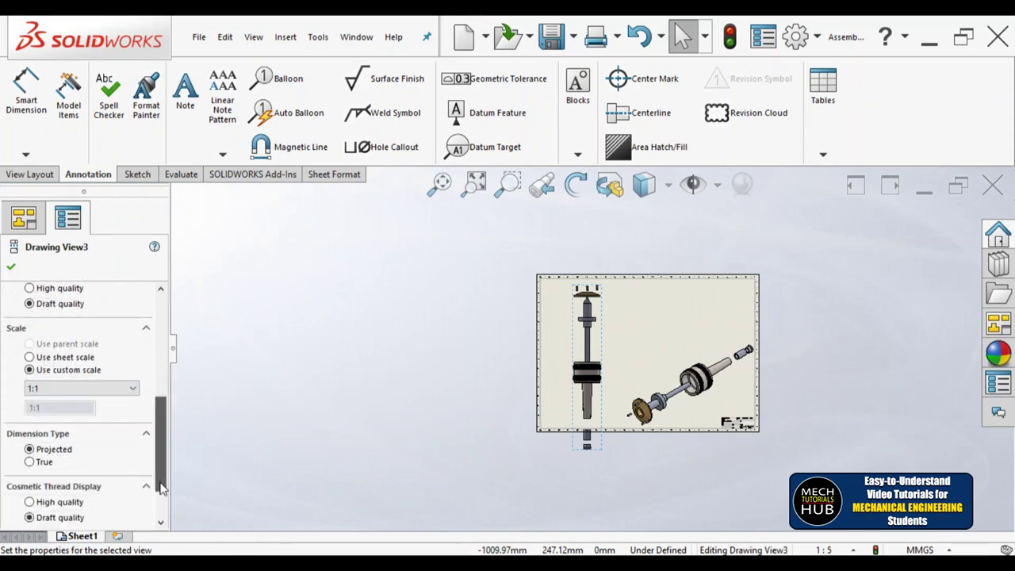
left_click(116, 389)
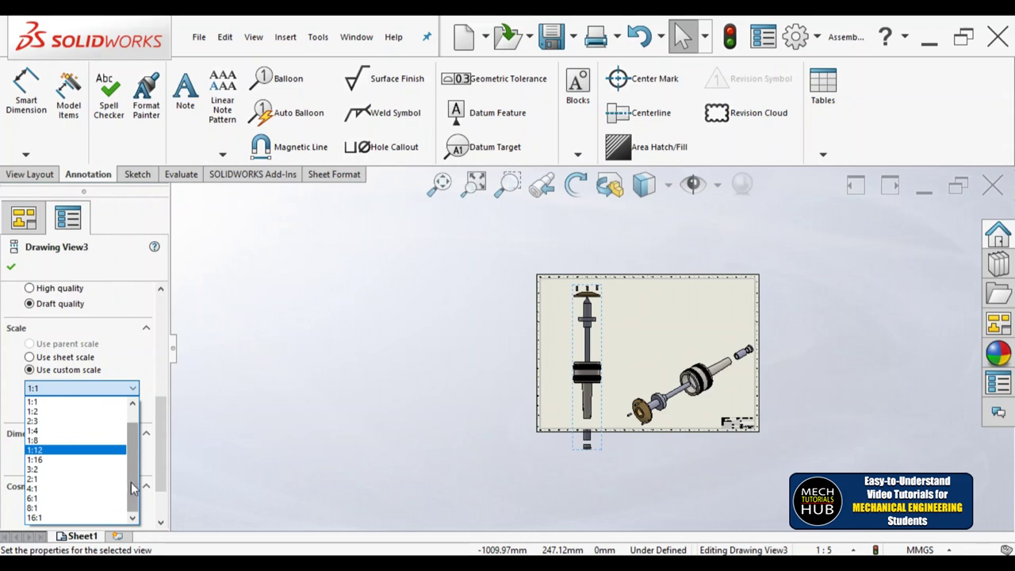
left_click_drag(134, 479, 40, 381)
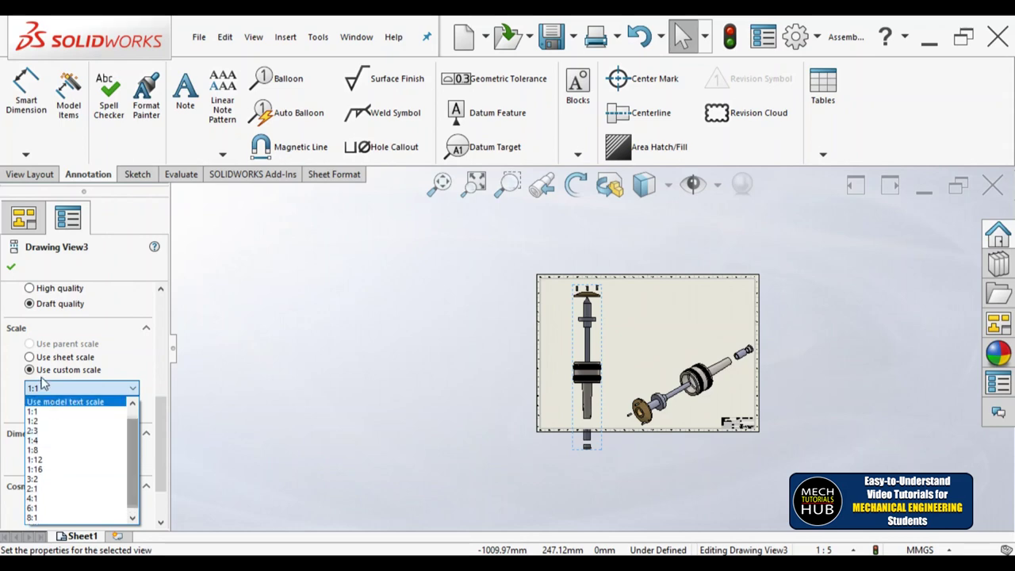
left_click(38, 414)
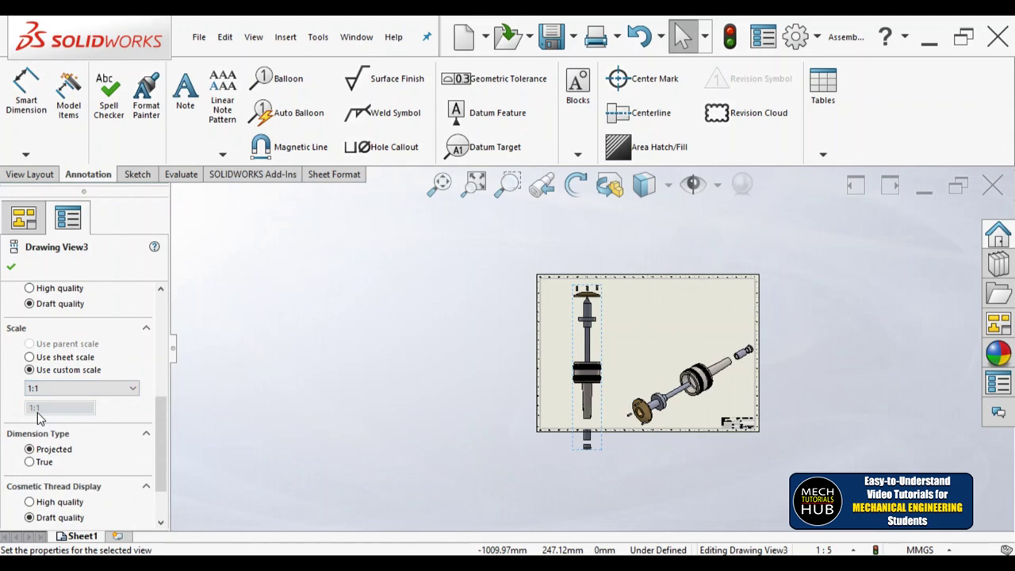
left_click(240, 402)
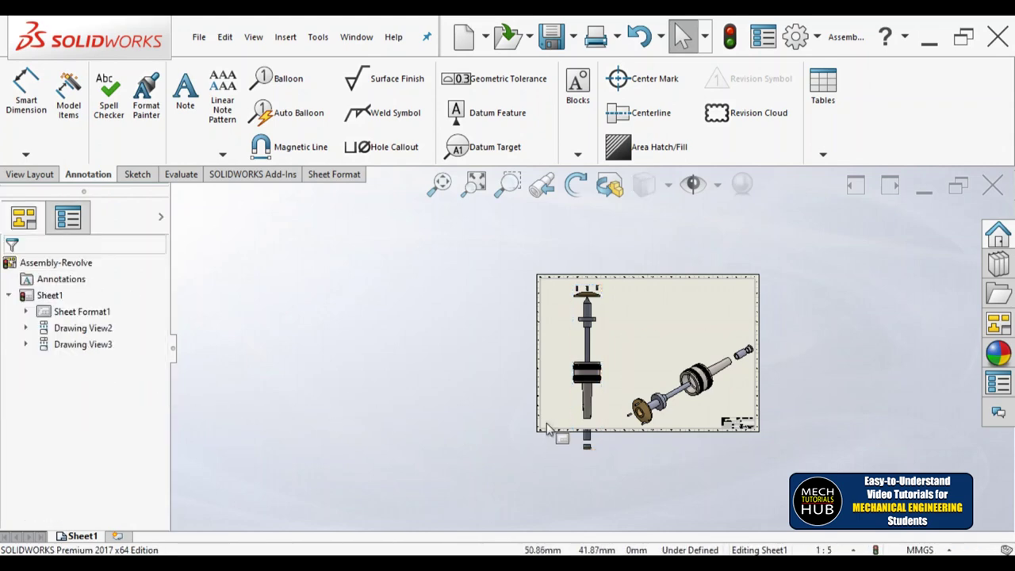
left_click(567, 406)
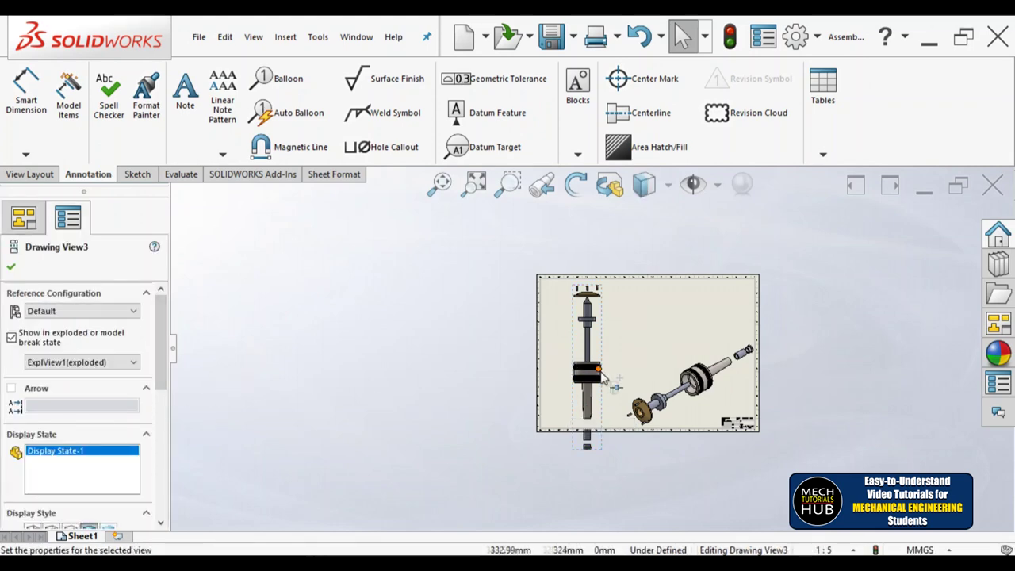
scroll(602, 379, "down", 2)
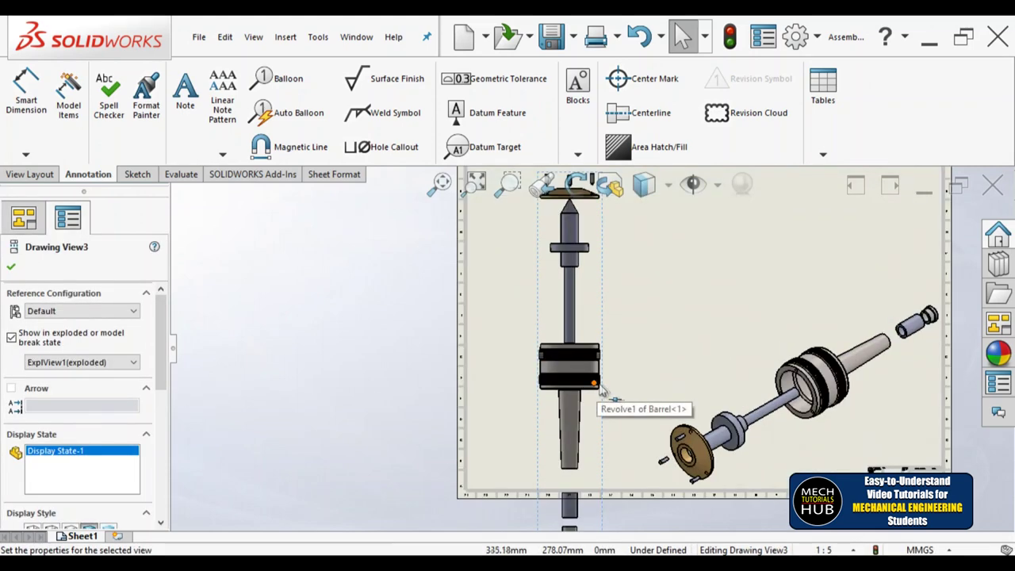
scroll(603, 387, "up", 2)
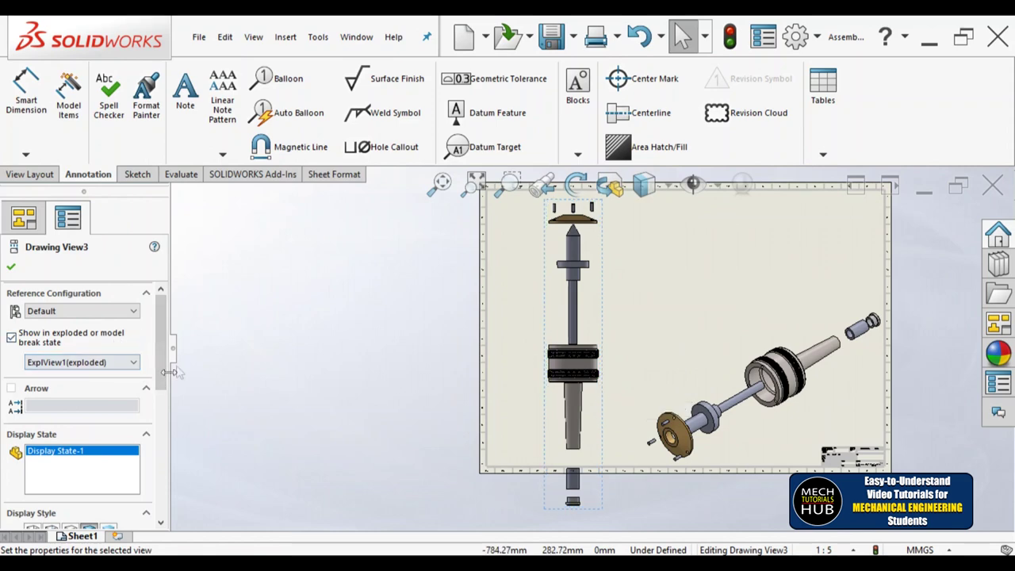
left_click(261, 335)
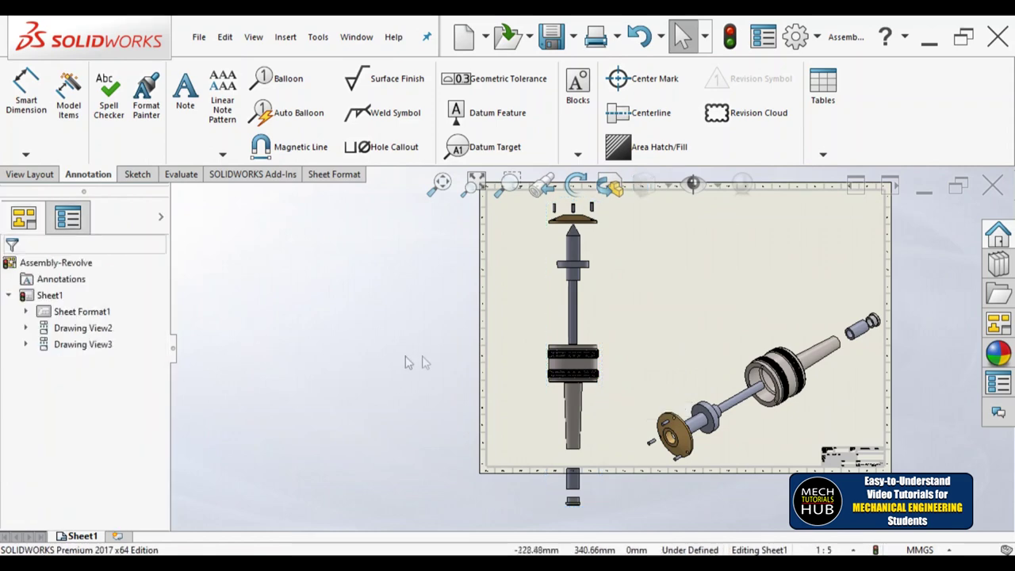
Turn off the exploded state for the vertical view so it shows the assembled revolving centre
scroll(593, 373, "up", 2)
scroll(588, 317, "down", 1)
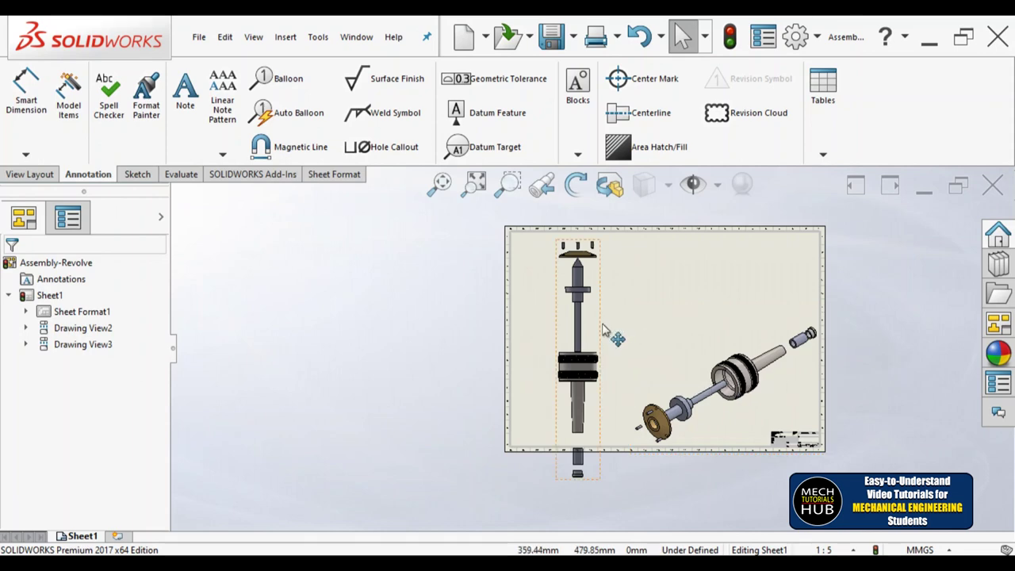
left_click(599, 348)
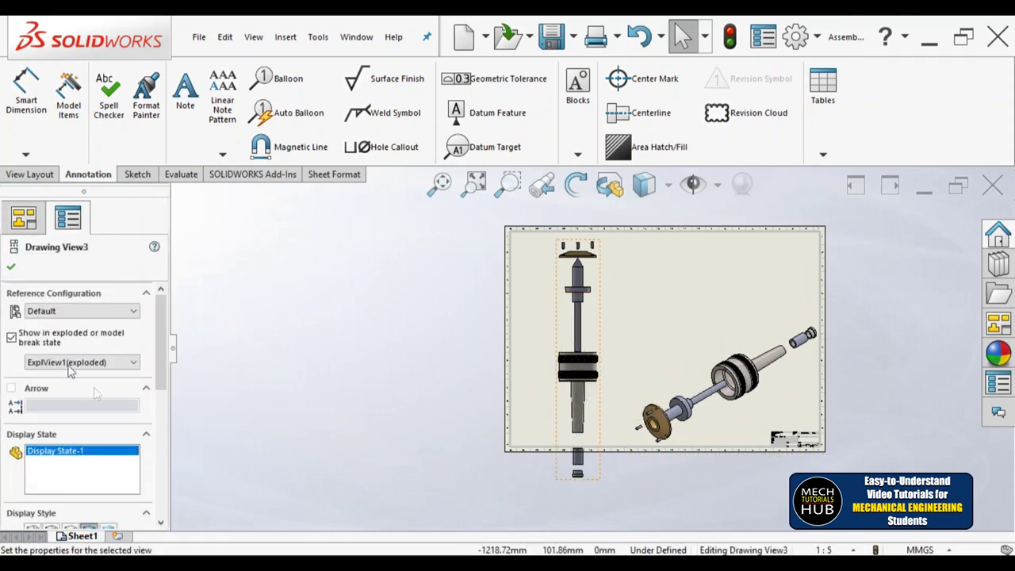
left_click(12, 339)
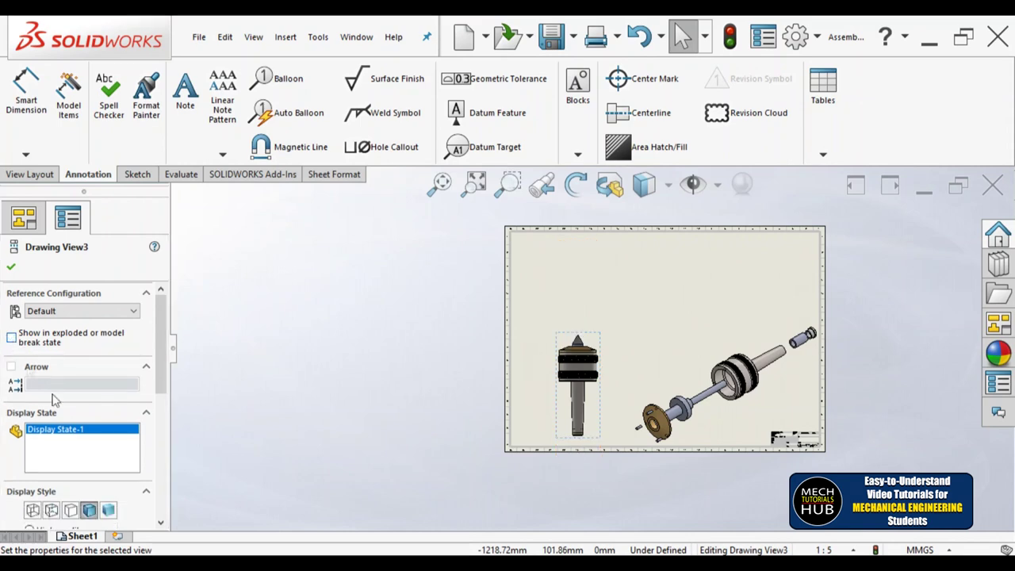
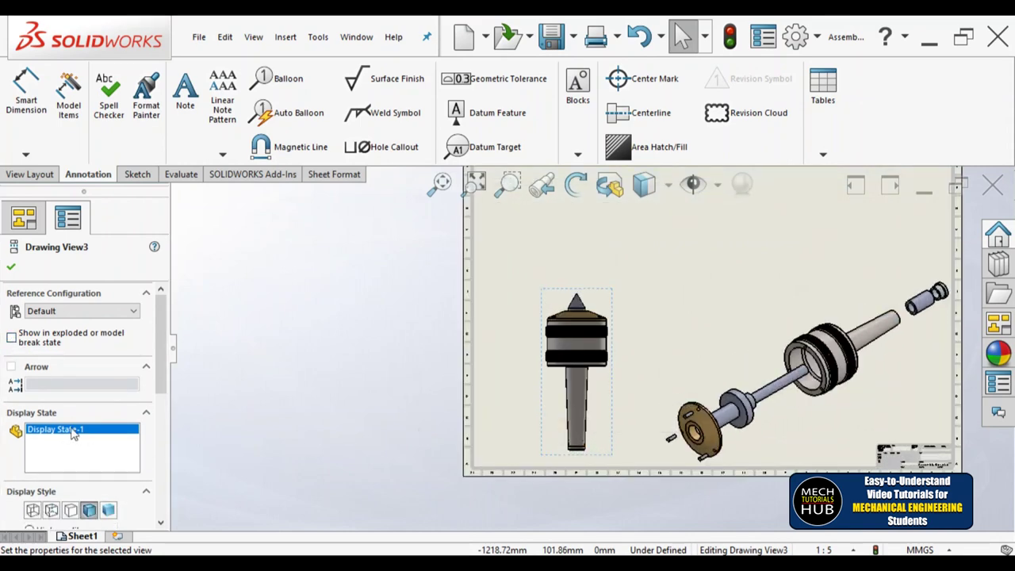
Set the assembled vertical view's custom scale to 2:1 and move it upward to fit inside the sheet border
left_click_drag(161, 396, 158, 475)
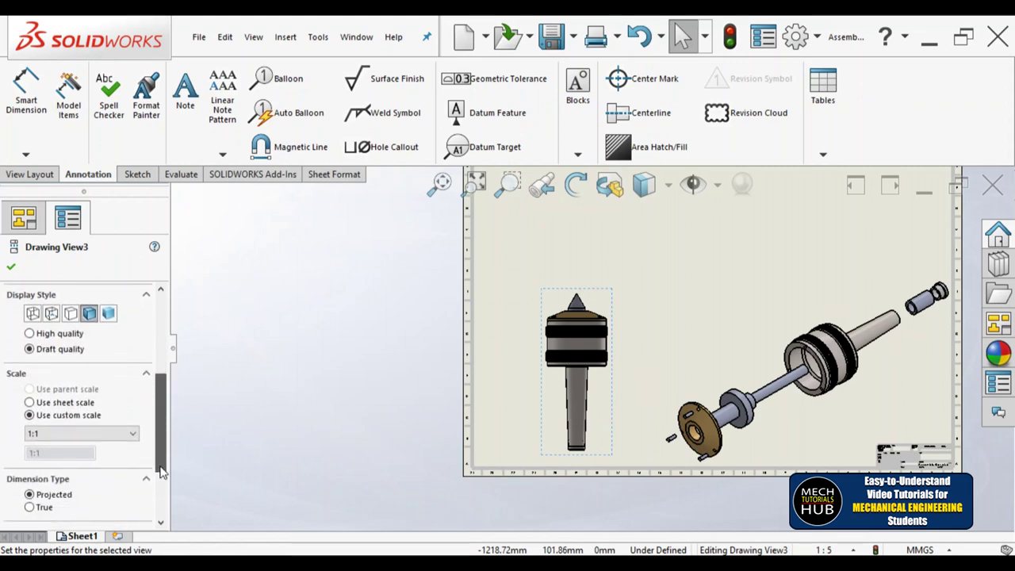
left_click(73, 429)
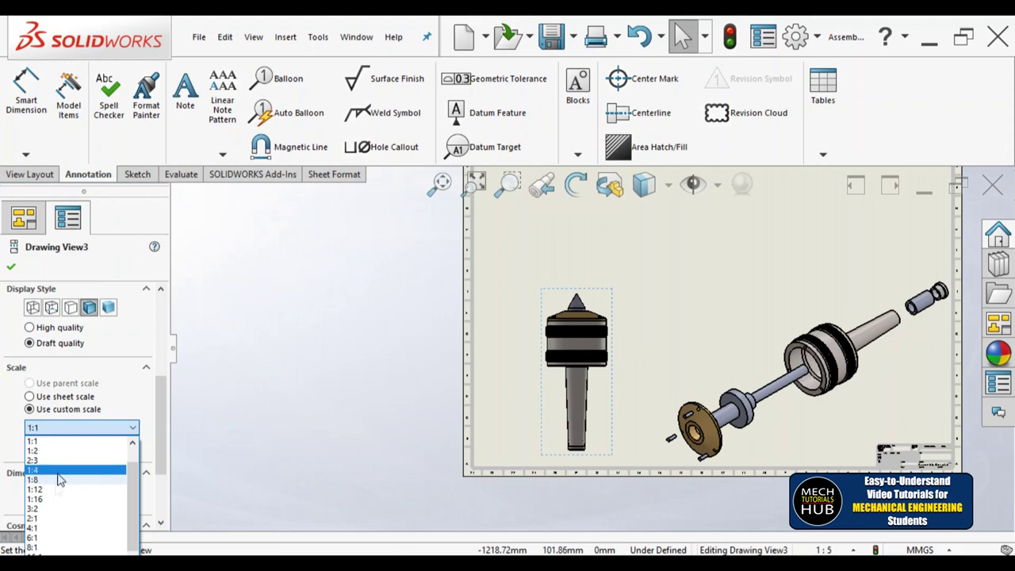
left_click(111, 519)
scroll(283, 473, "down", 3)
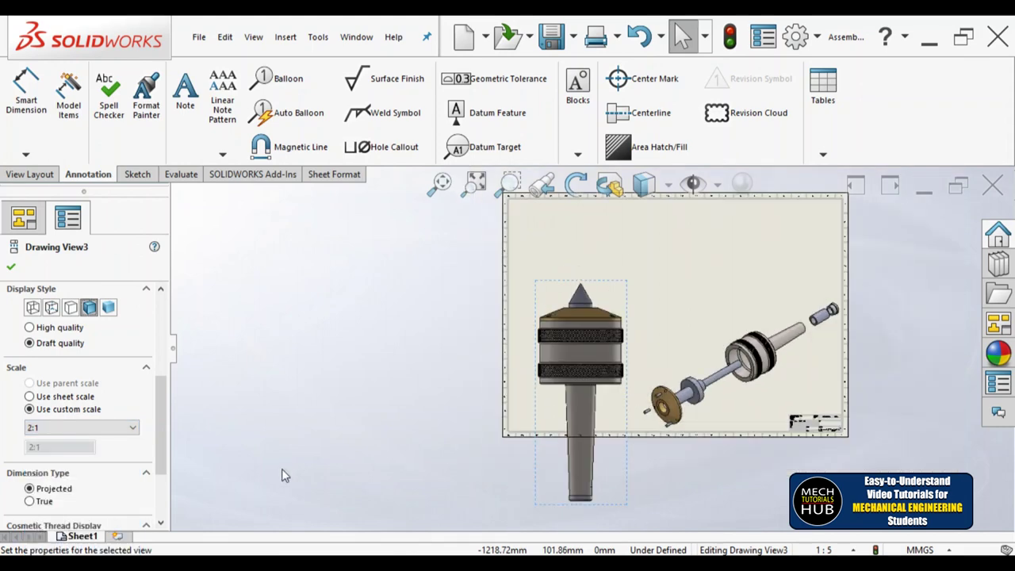
scroll(594, 341, "up", 2)
left_click_drag(555, 359, 560, 286)
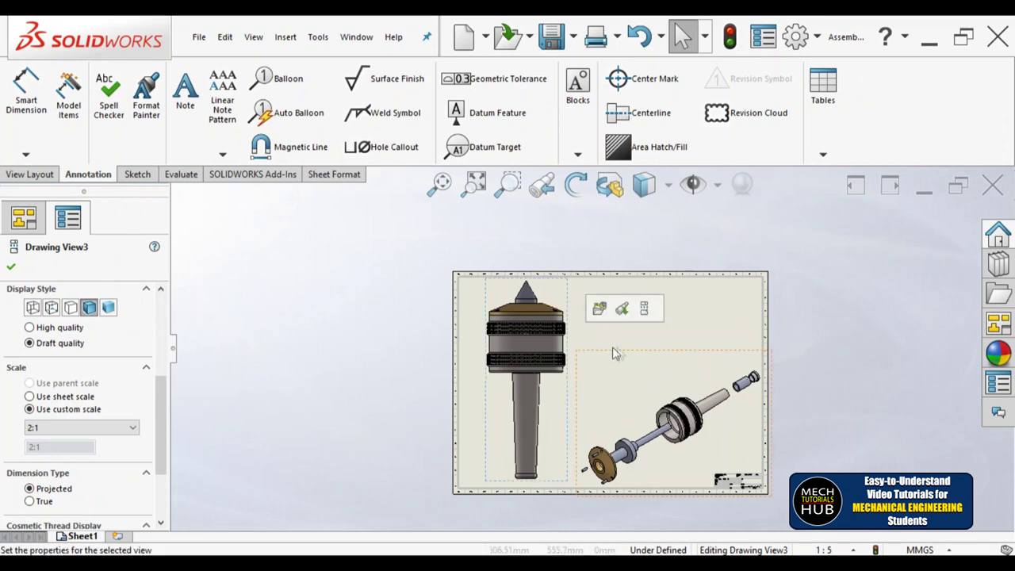
Move the assembled vertical view left so it sits close to the sheet's left border
left_click(638, 406)
left_click(817, 425)
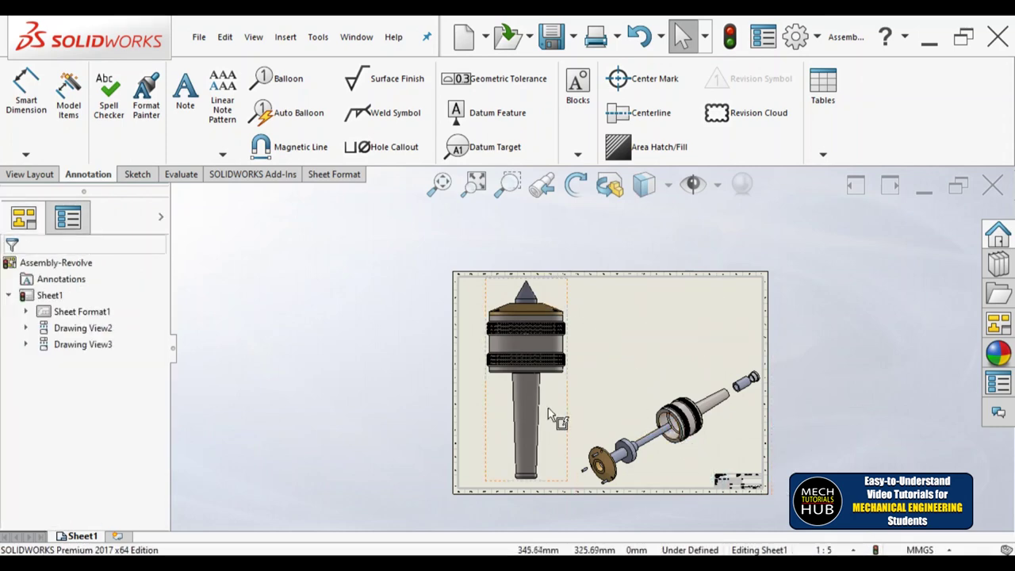
scroll(548, 408, "up", 3)
scroll(547, 413, "down", 3)
scroll(599, 347, "up", 1)
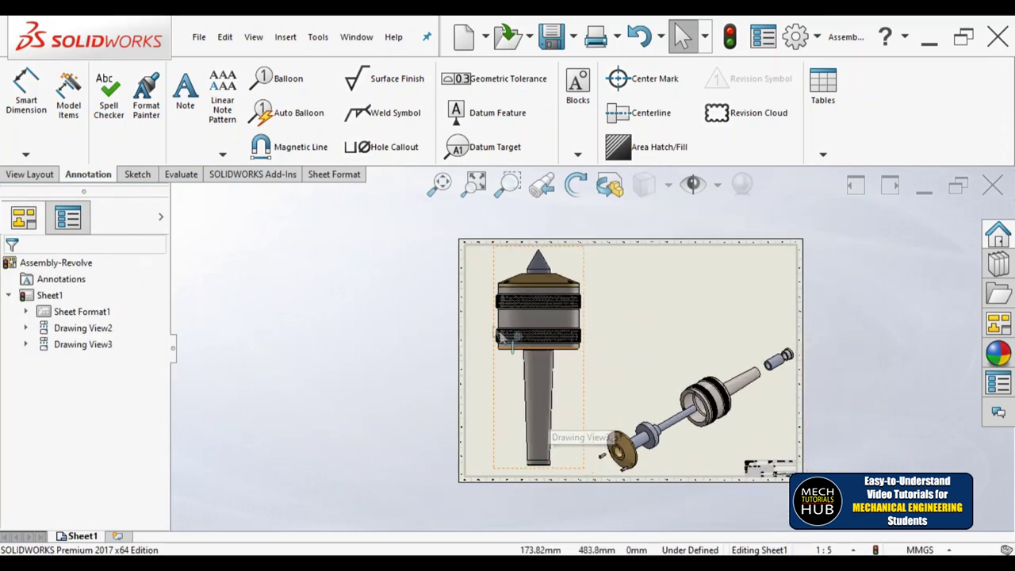
left_click(477, 300)
left_click_drag(477, 300, 474, 299)
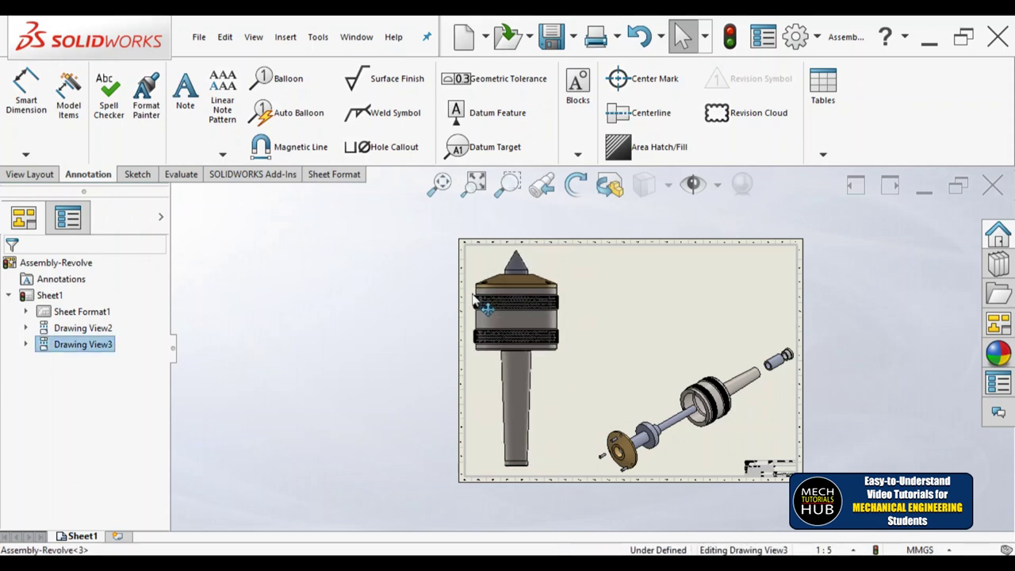
left_click(868, 373)
scroll(831, 381, "down", 2)
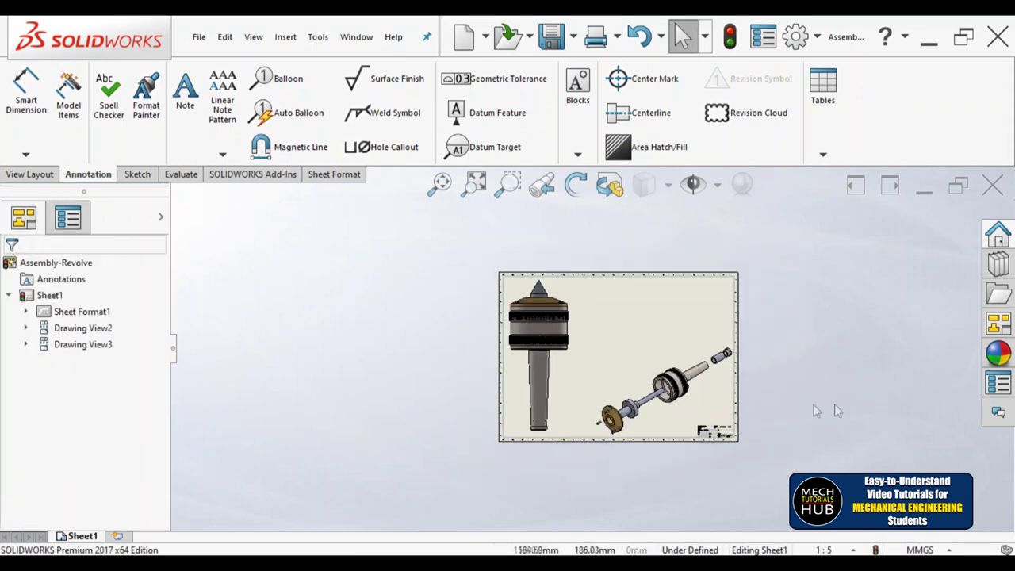
scroll(561, 365, "up", 2)
scroll(591, 361, "down", 2)
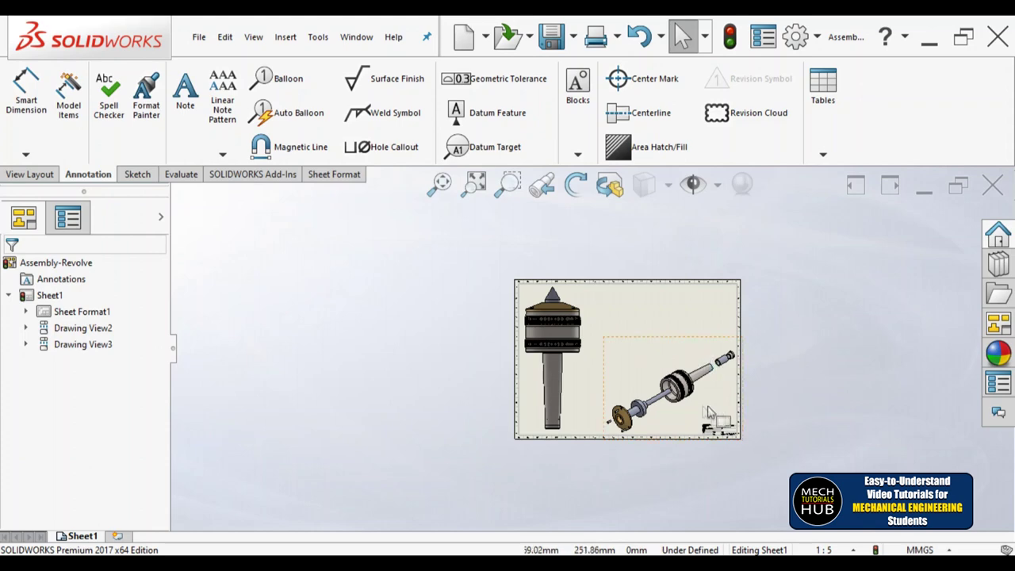
Insert a top-level bill of materials for the exploded isometric view using the bom-standard template, placed near the sheet's upper edge
scroll(730, 393, "up", 2)
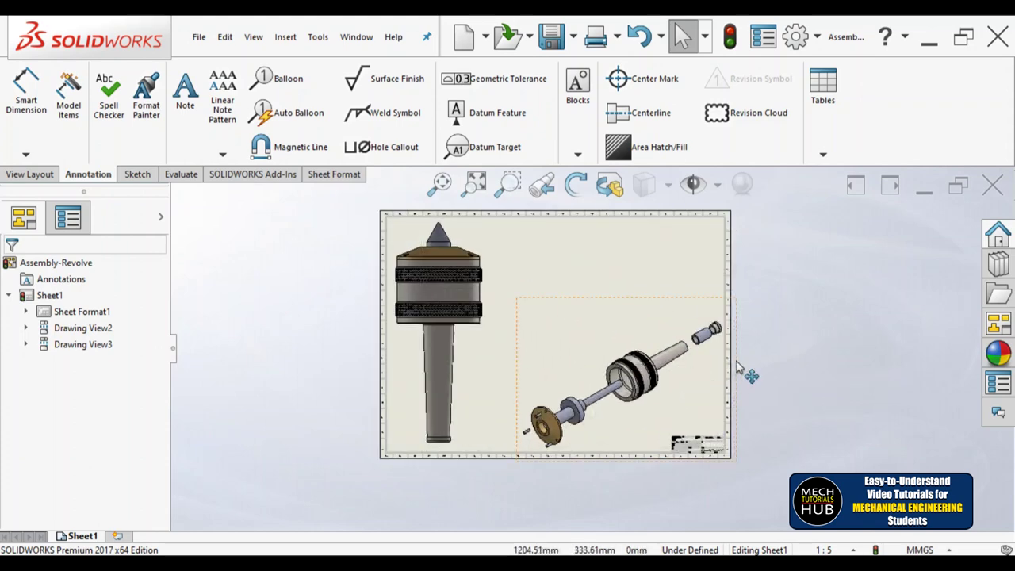
left_click(823, 155)
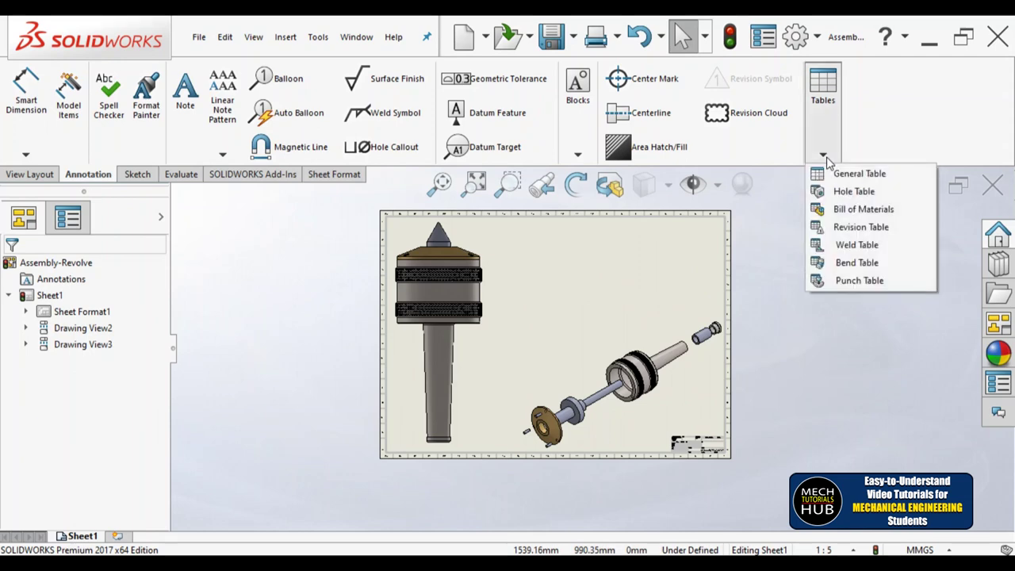
left_click(847, 209)
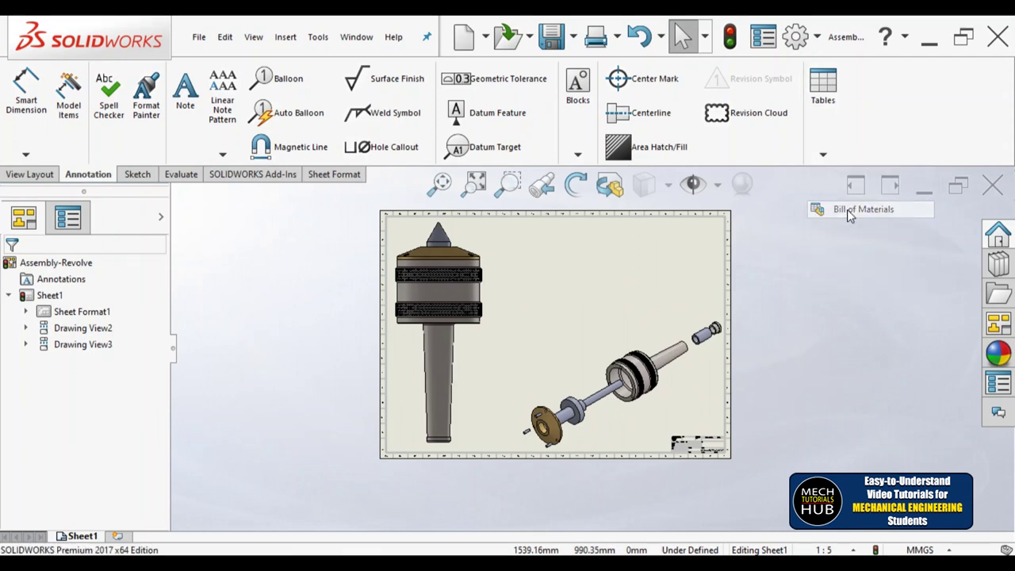
left_click(711, 358)
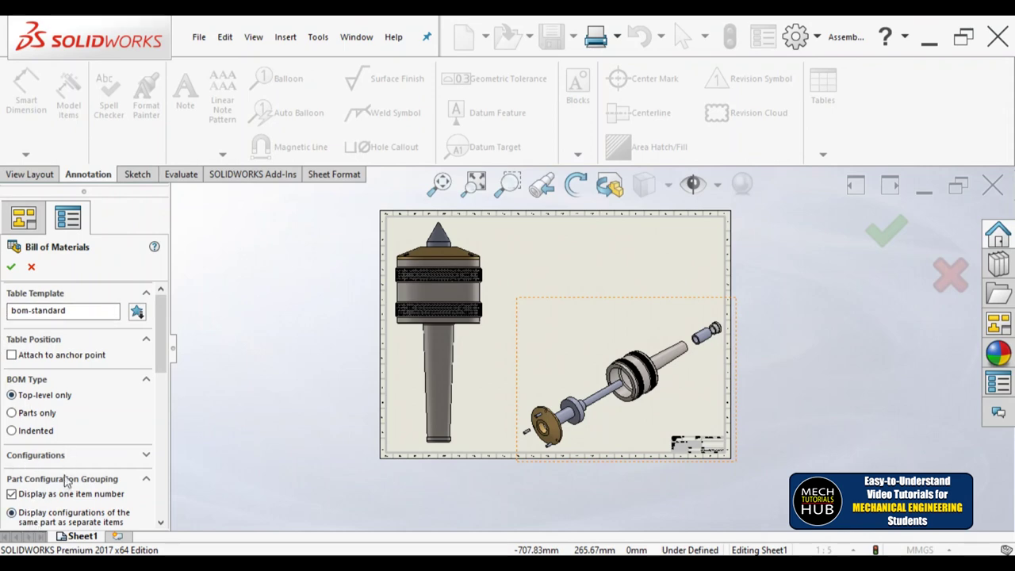
left_click(136, 314)
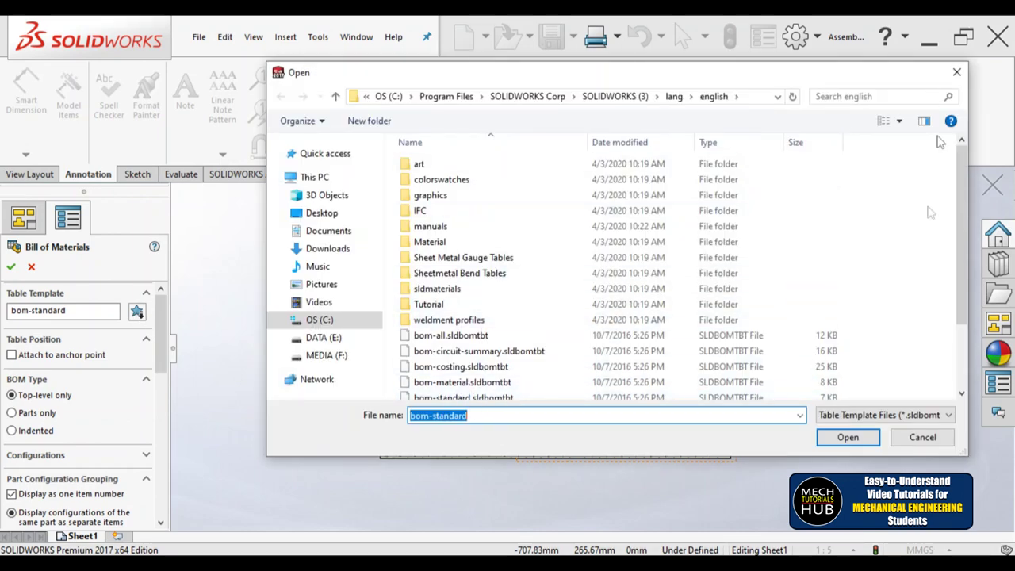
left_click_drag(959, 240, 960, 259)
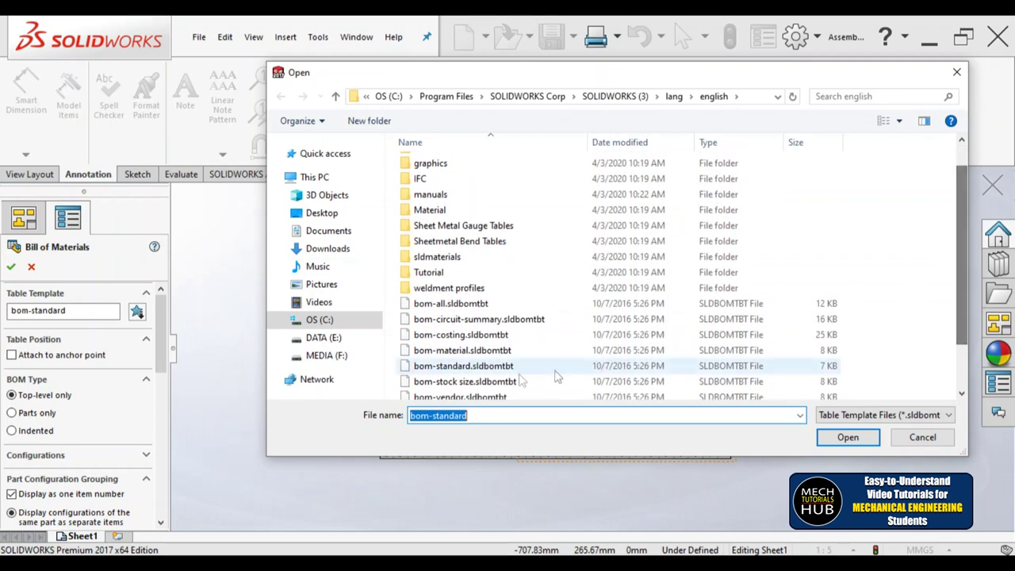
left_click(471, 366)
left_click(847, 437)
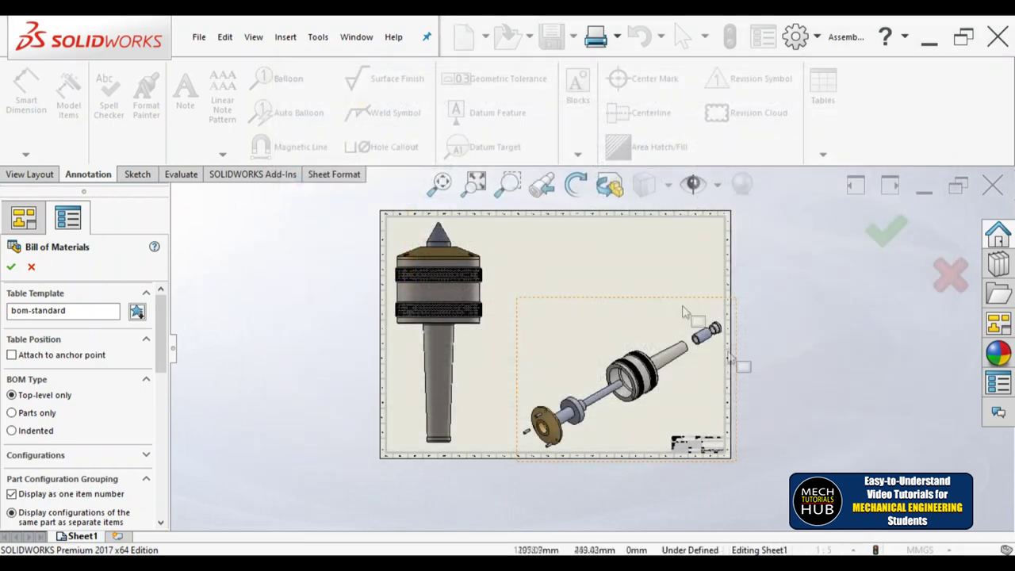
left_click(11, 267)
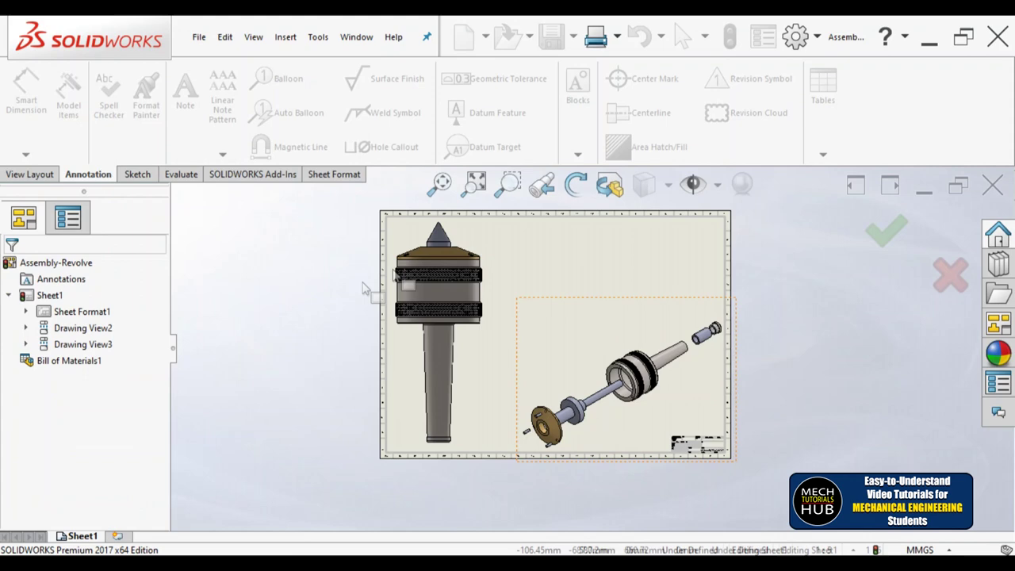
left_click(674, 221)
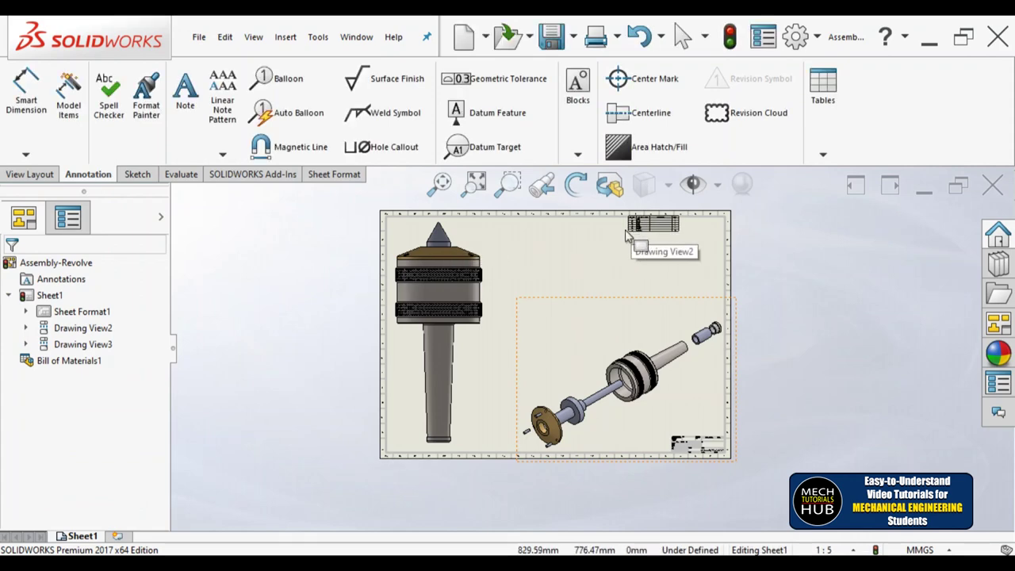
Rename the PART NUMBER column header in the bill of materials to PART NAME
scroll(669, 265, "down", 6)
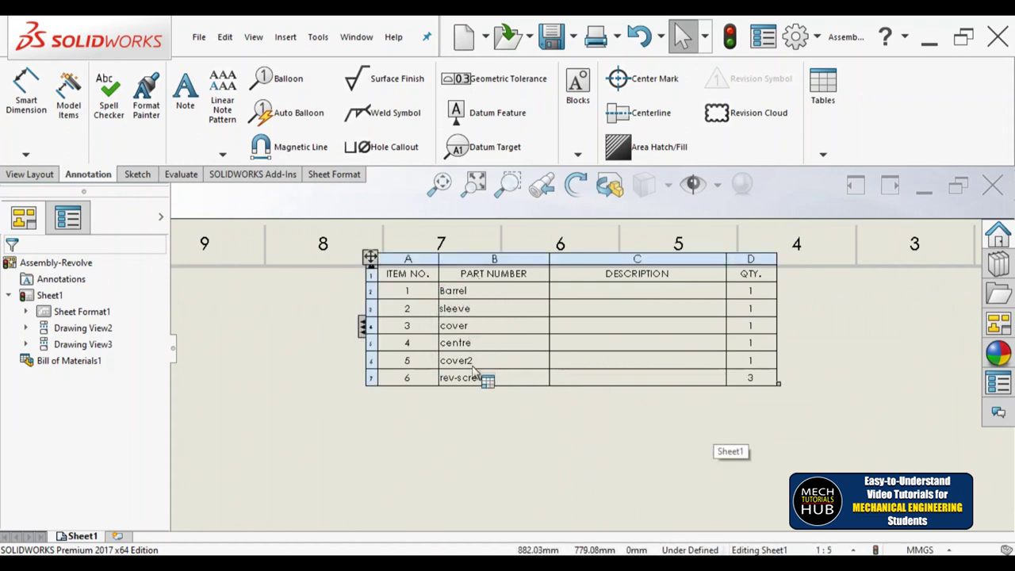
left_click(520, 284)
double_click(522, 285)
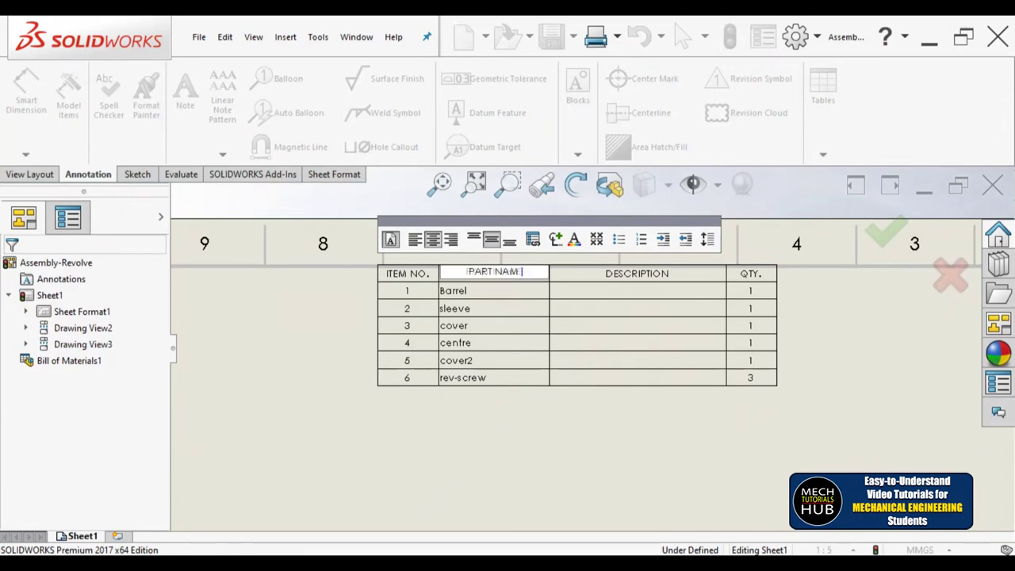
left_click(542, 363)
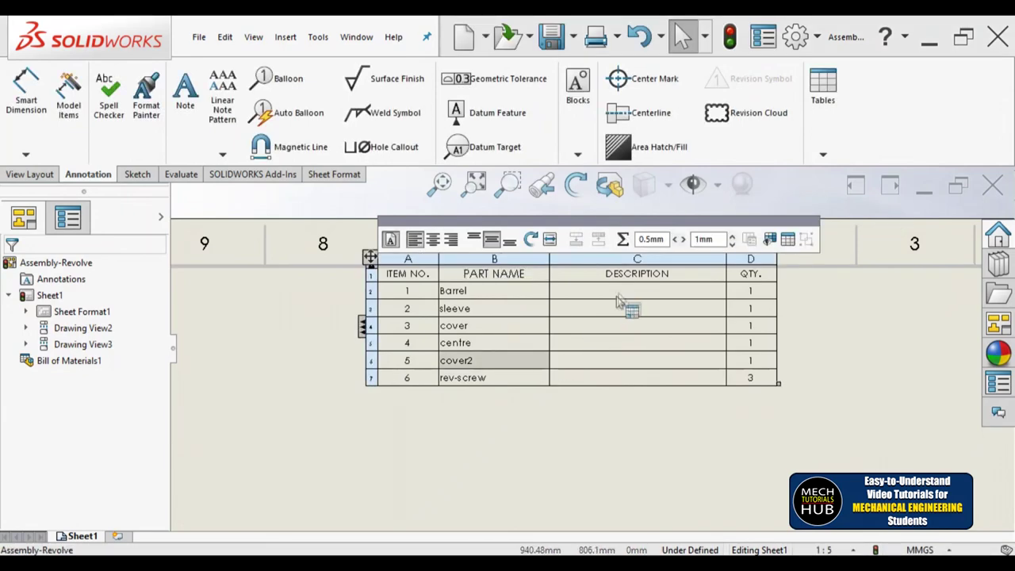
left_click(652, 449)
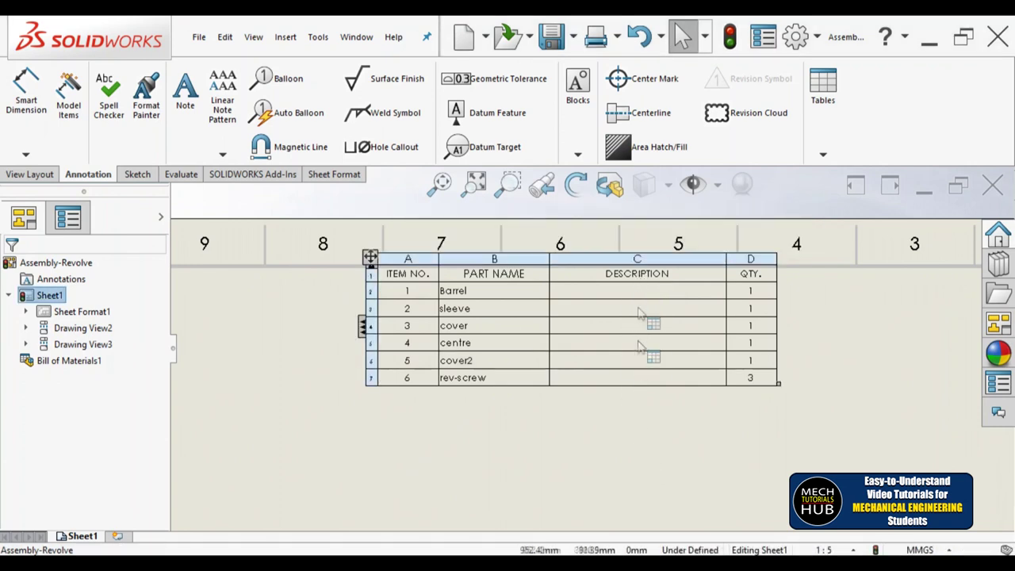
Delete the DESCRIPTION column from the bill of materials
right_click(644, 255)
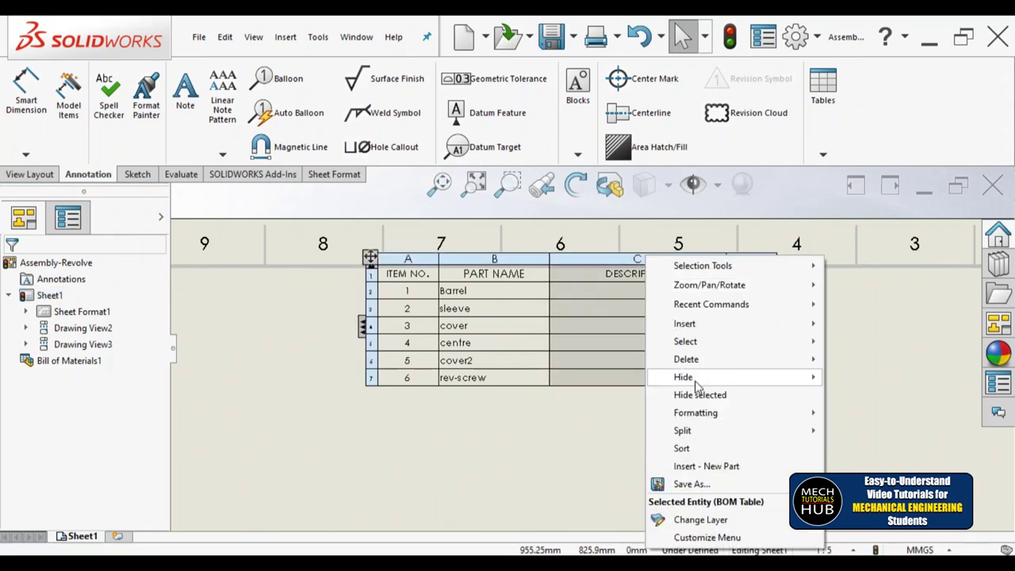
mouse_move(692, 361)
left_click(866, 377)
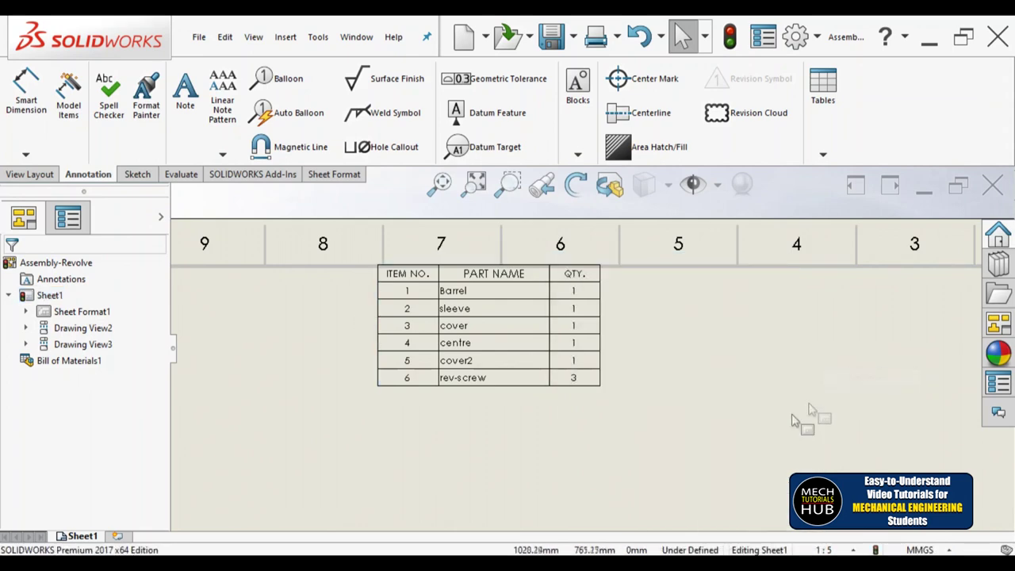
Set up a second bill of materials for the exploded isometric view with the bom-material template
key("f")
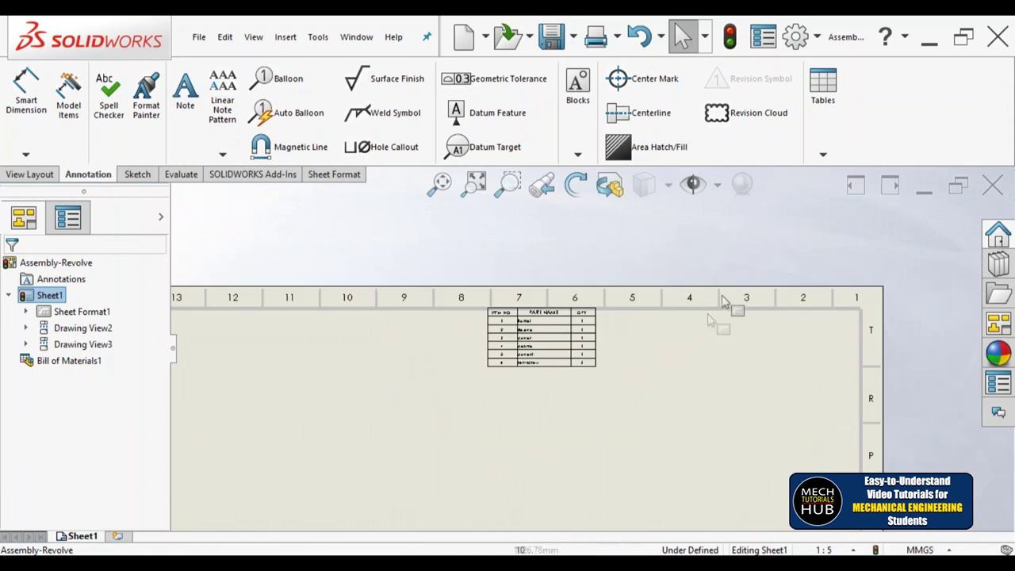
left_click(823, 156)
left_click(861, 208)
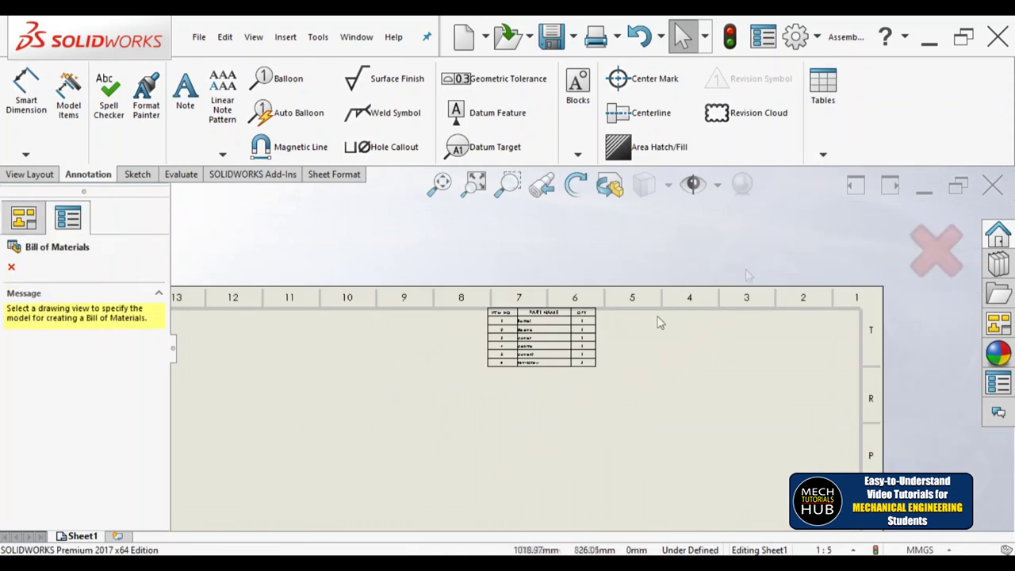
scroll(437, 394, "up", 5)
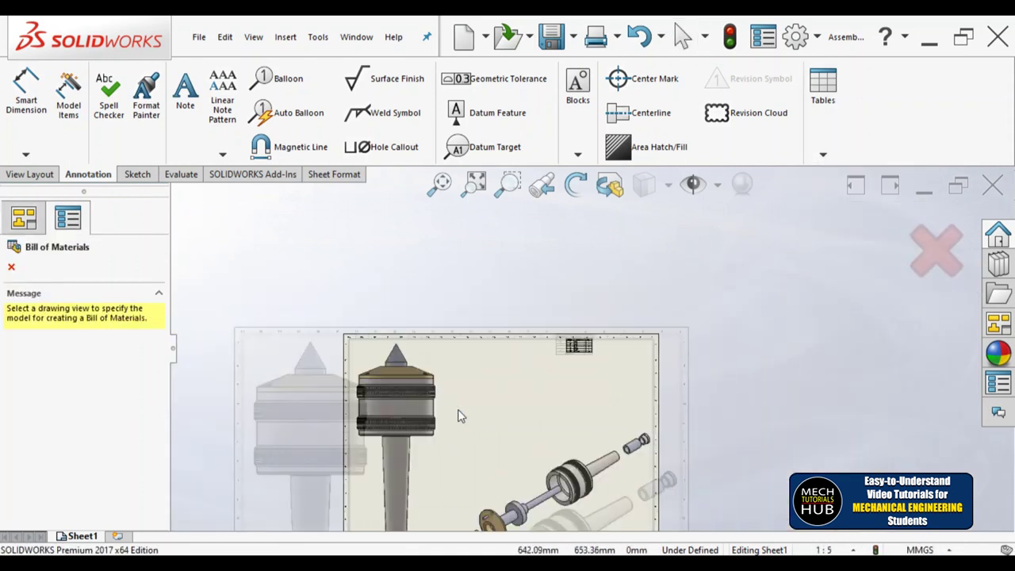
left_click(579, 495)
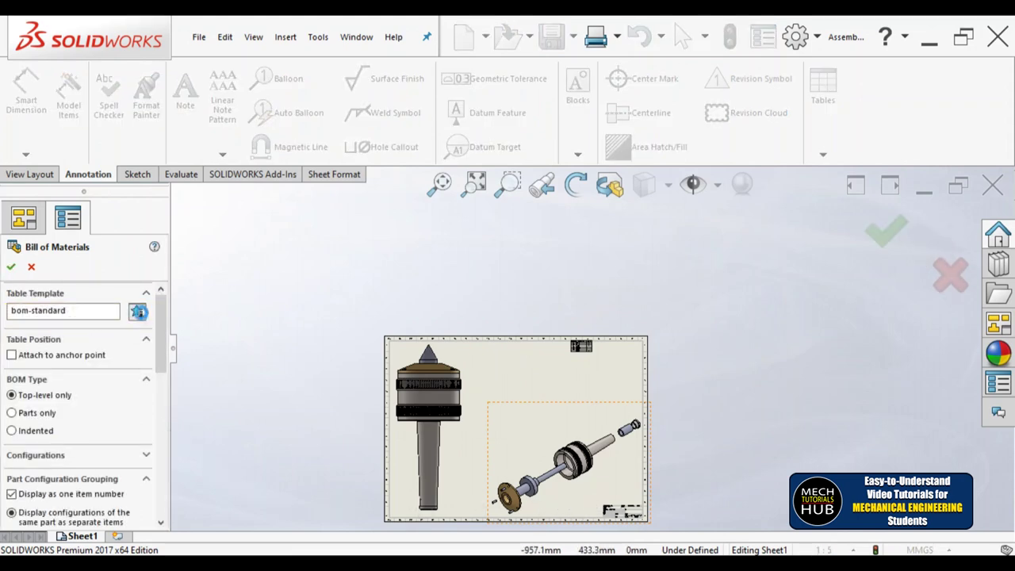
left_click(137, 313)
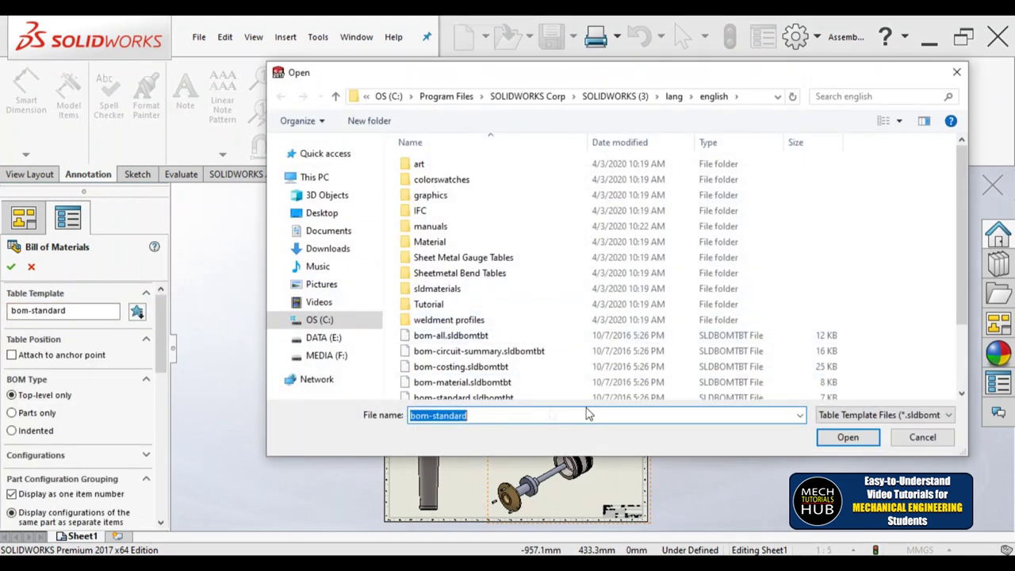
scroll(951, 355, "down", 1)
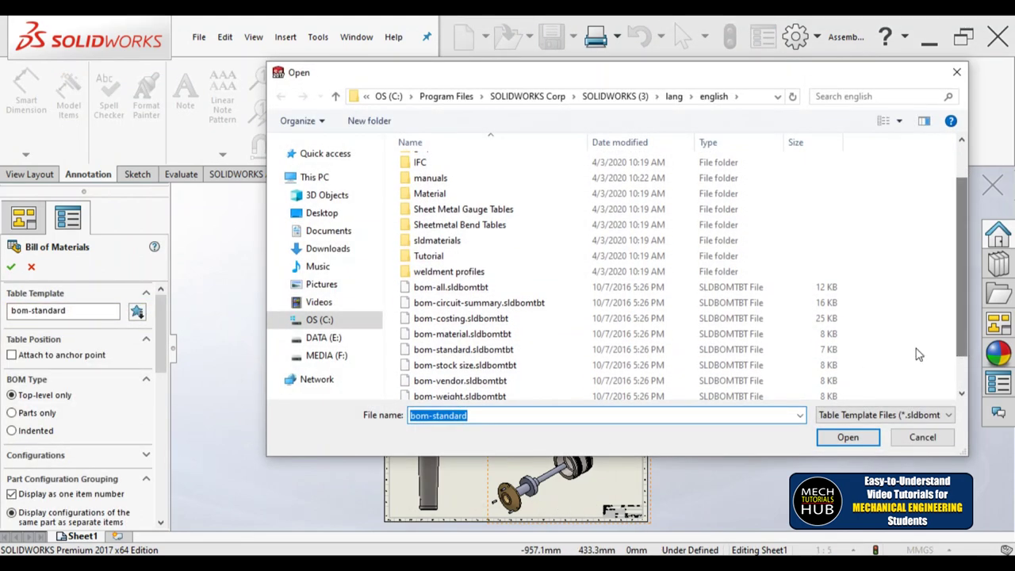
left_click(462, 334)
left_click(848, 437)
Accept the bill of materials settings and place the second table below the first one
scroll(587, 369, "down", 3)
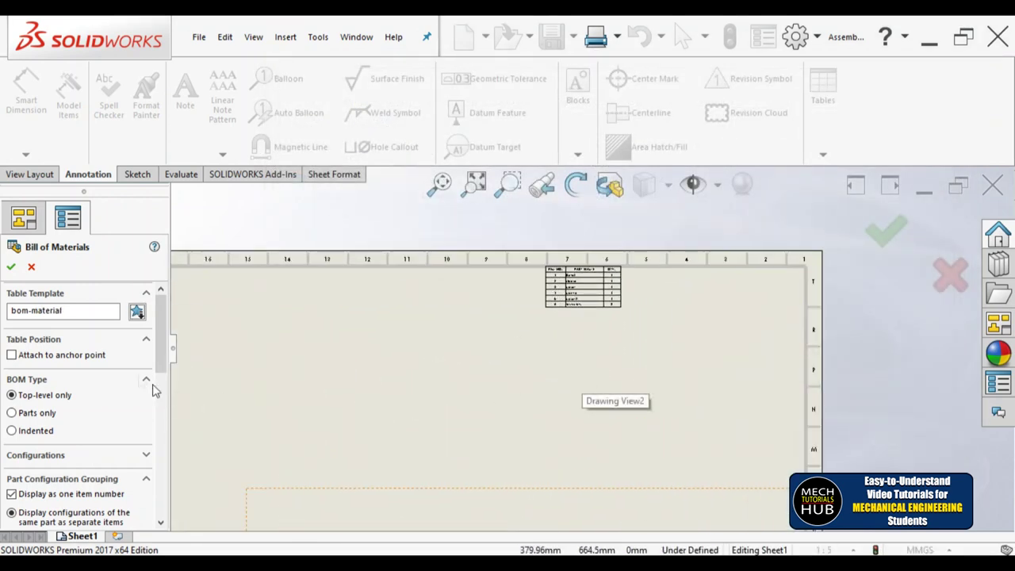
left_click(11, 268)
scroll(618, 338, "down", 2)
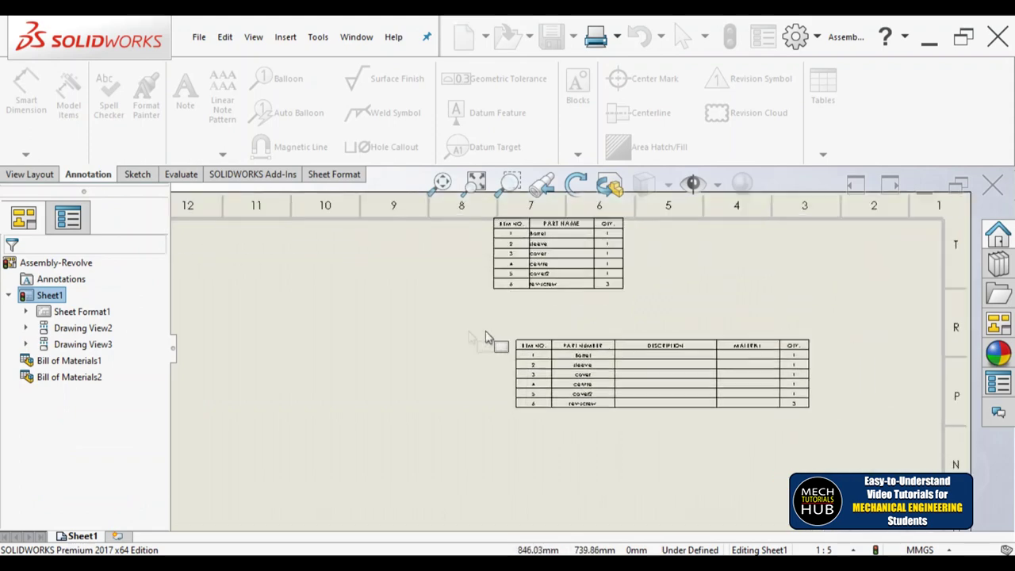
left_click(411, 315)
Examine the part, description, material and quantity columns of the second bill of materials
scroll(567, 342, "down", 3)
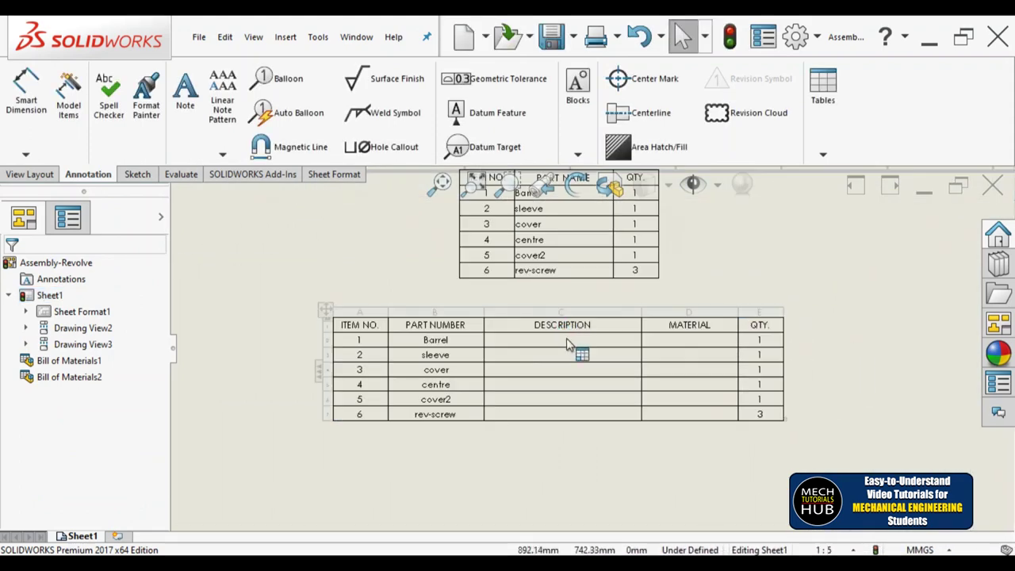
scroll(568, 343, "up", 3)
scroll(592, 267, "down", 1)
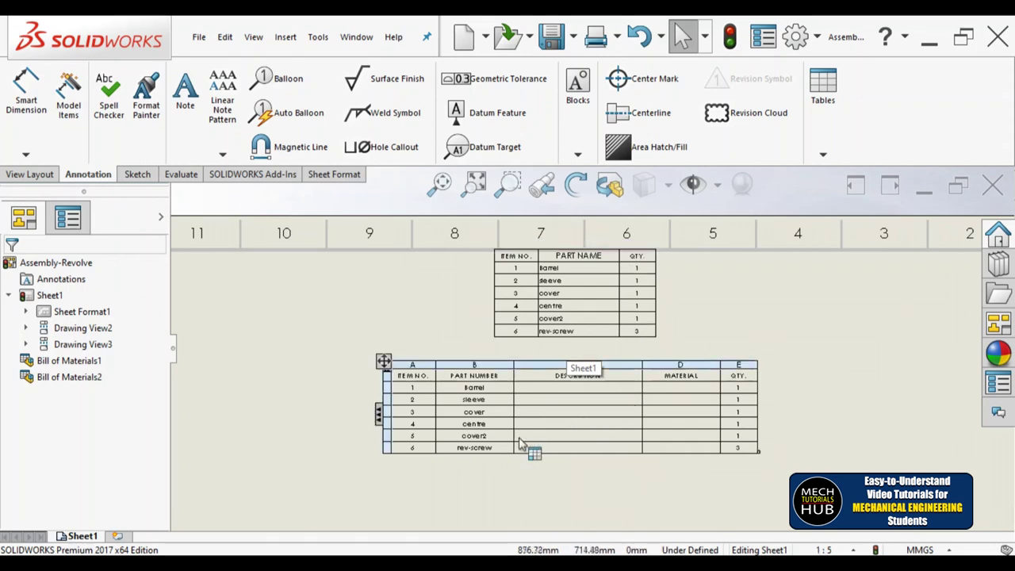
scroll(526, 456, "down", 1)
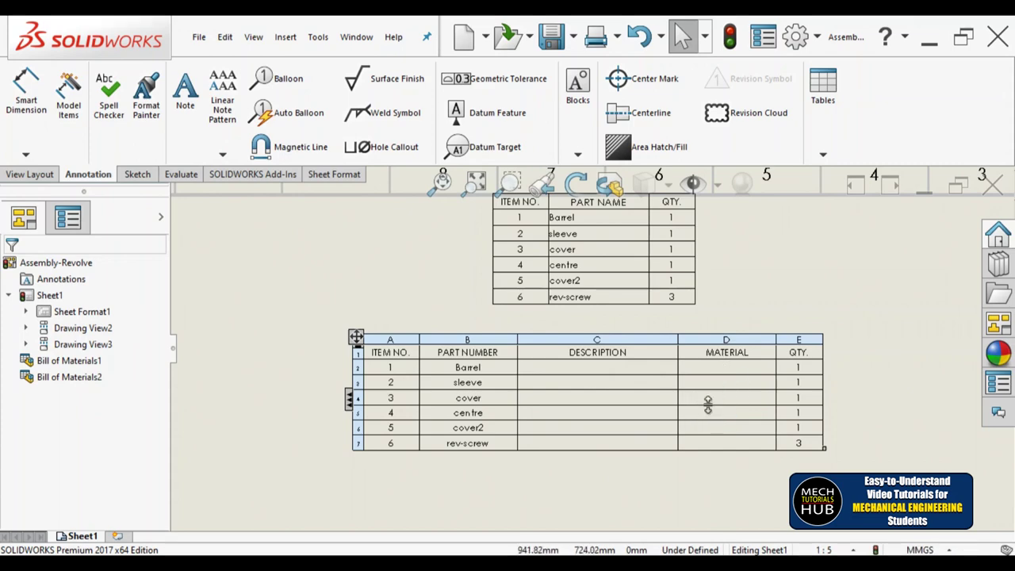
scroll(708, 404, "down", 3)
scroll(657, 444, "up", 1)
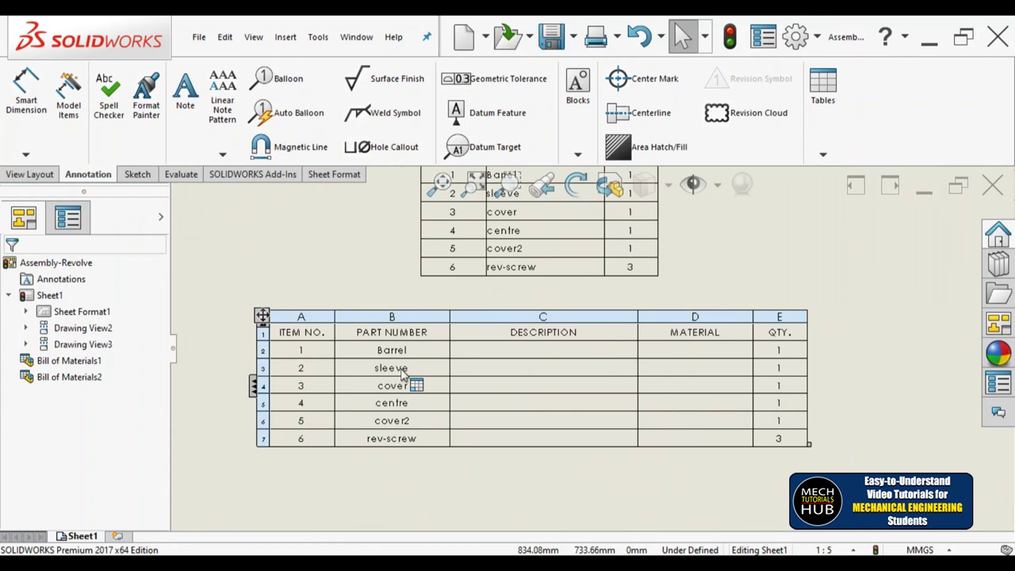
left_click(623, 446)
scroll(654, 432, "up", 2)
scroll(653, 433, "down", 1)
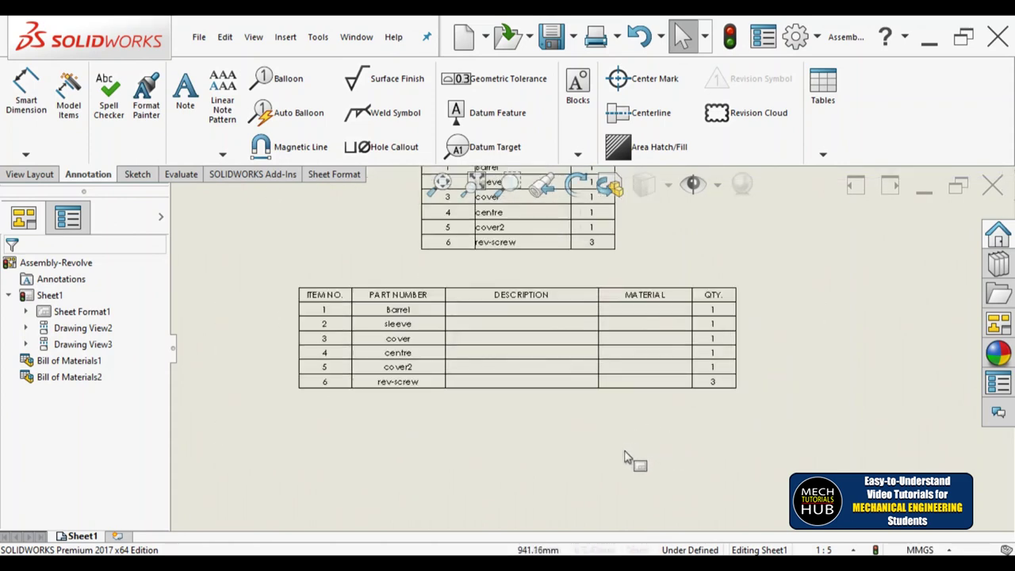
left_click(625, 335)
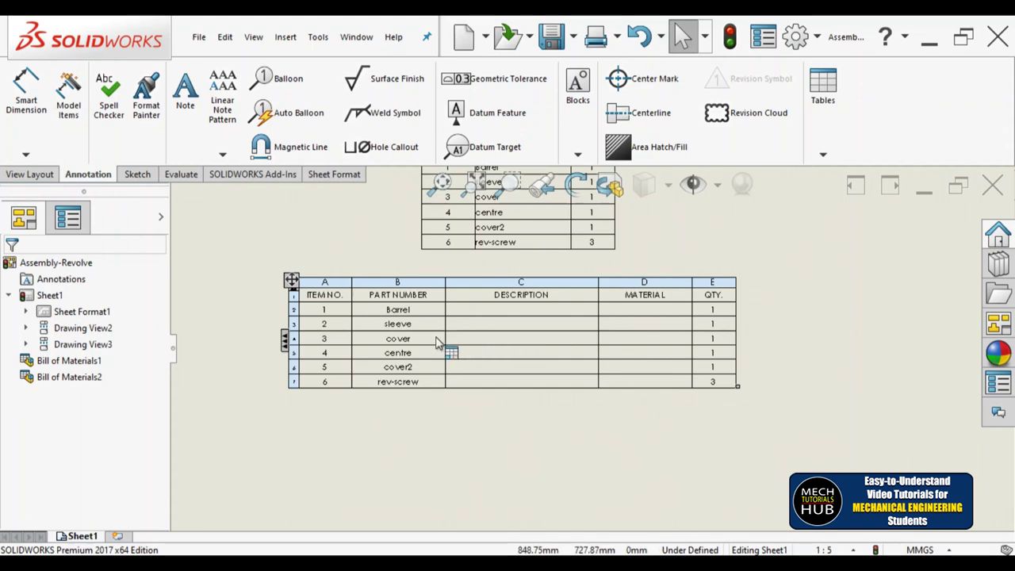
scroll(442, 349, "down", 1)
scroll(419, 329, "down", 1)
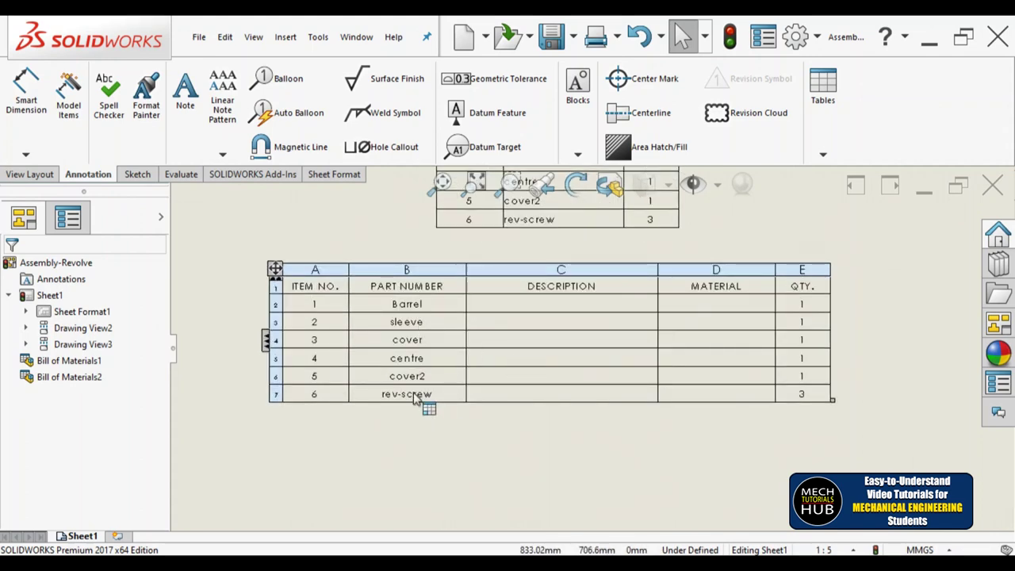
Open the Barrel part from the second bill of materials and assign it Malleable Cast Iron
right_click(407, 308)
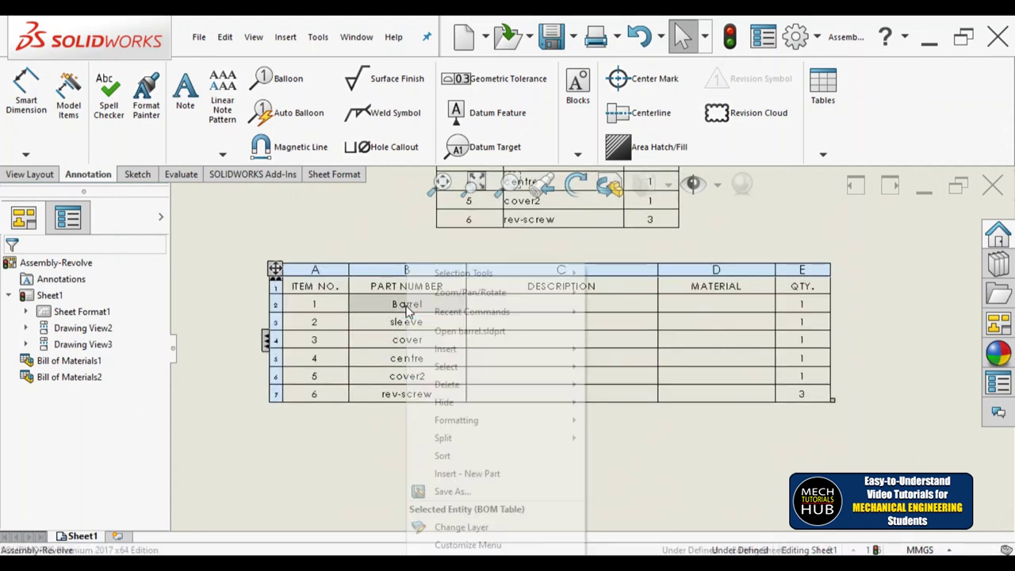
left_click(452, 333)
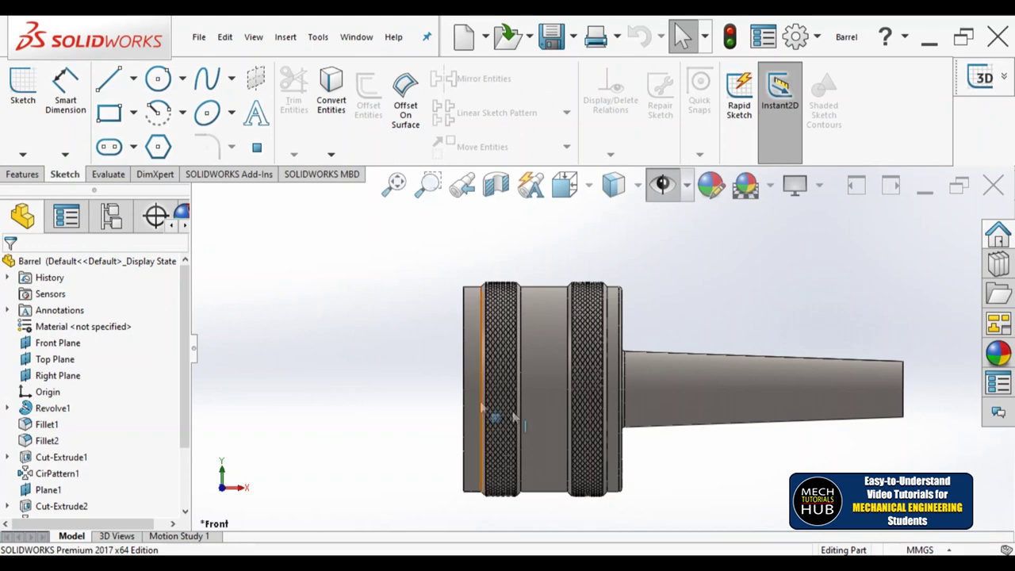
right_click(58, 331)
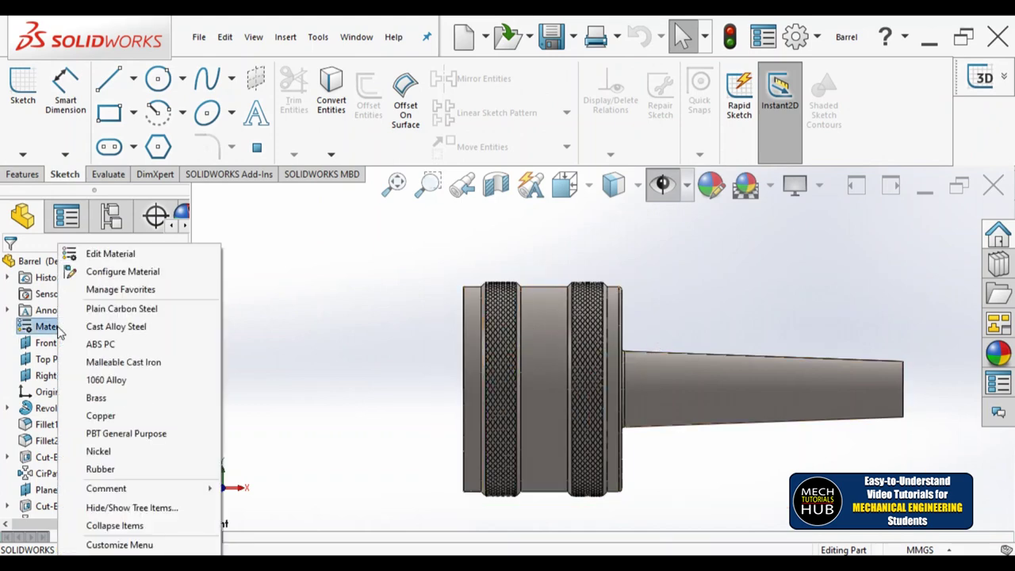
left_click(126, 362)
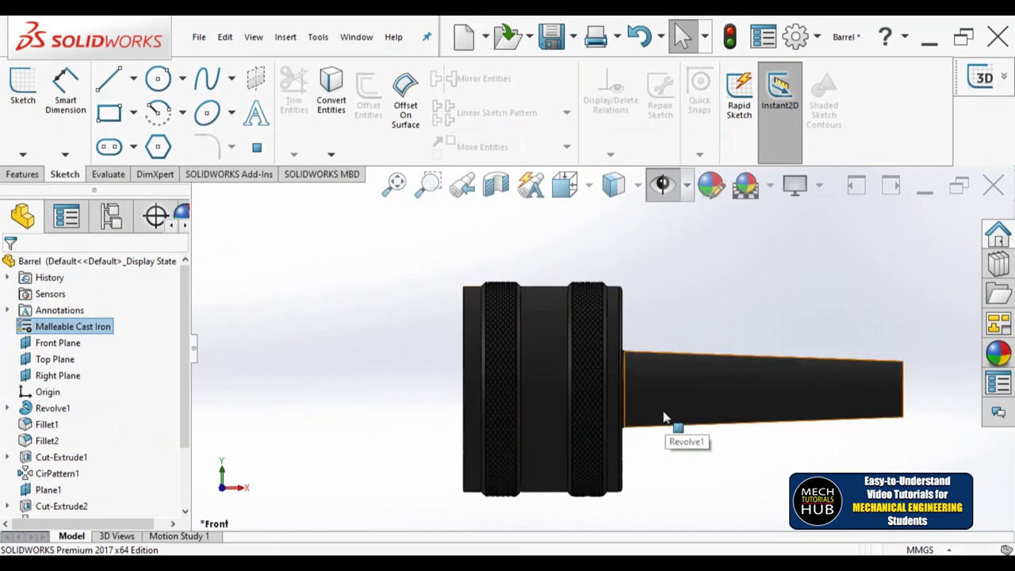
Add a custom Material text property to the Barrel, linked to the part's assigned material
left_click(201, 41)
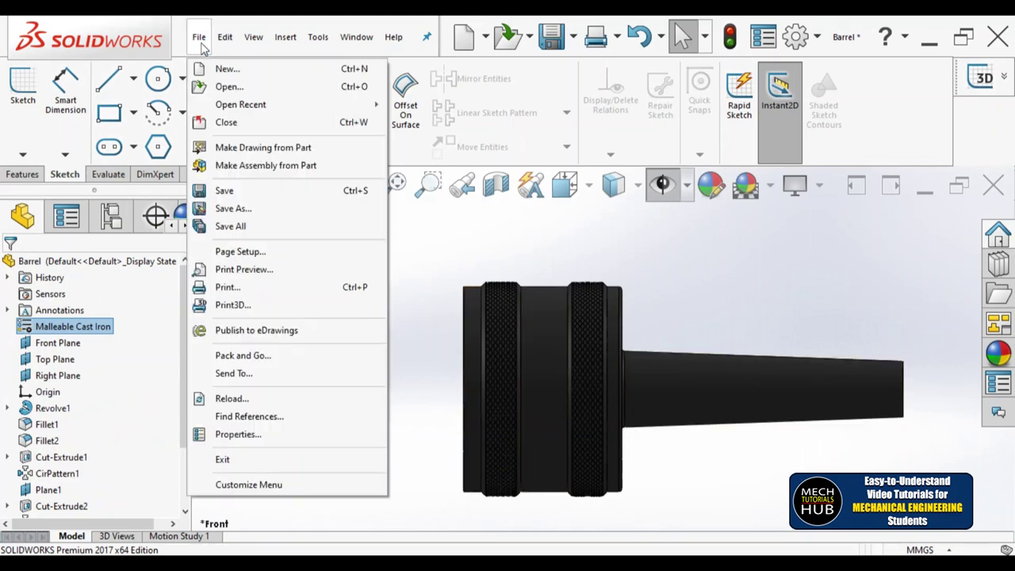
left_click(244, 438)
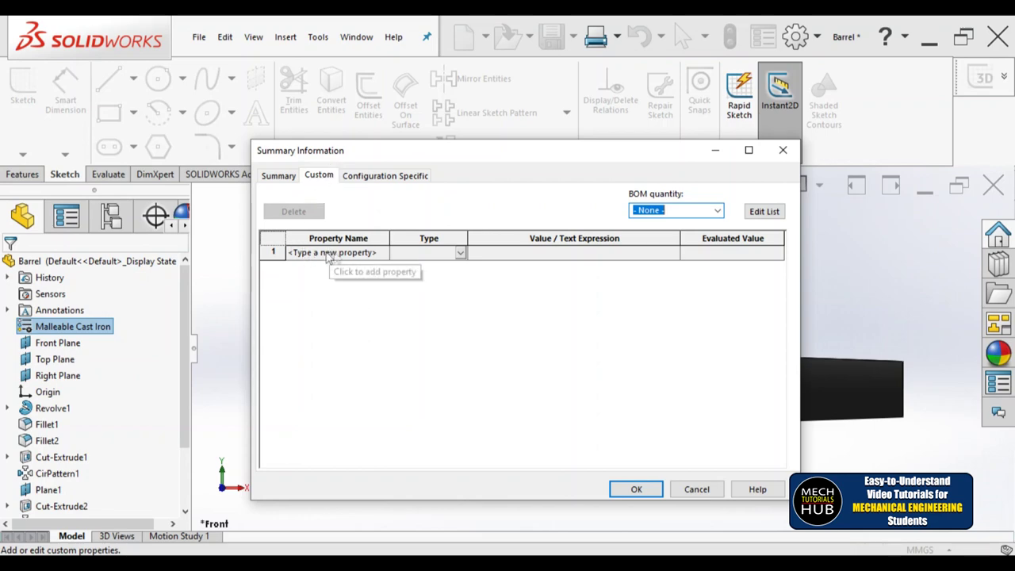
left_click(371, 254)
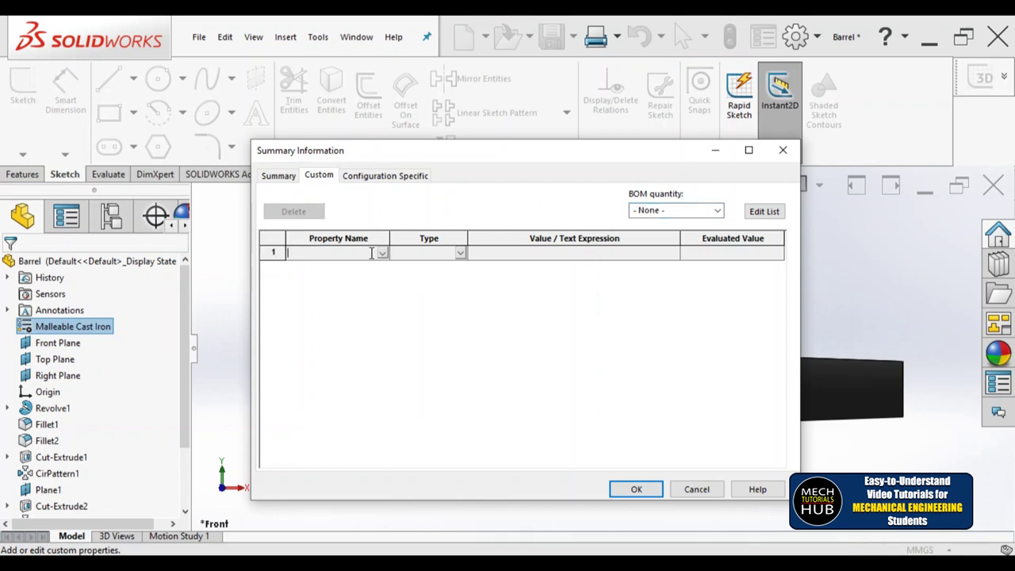
left_click(382, 254)
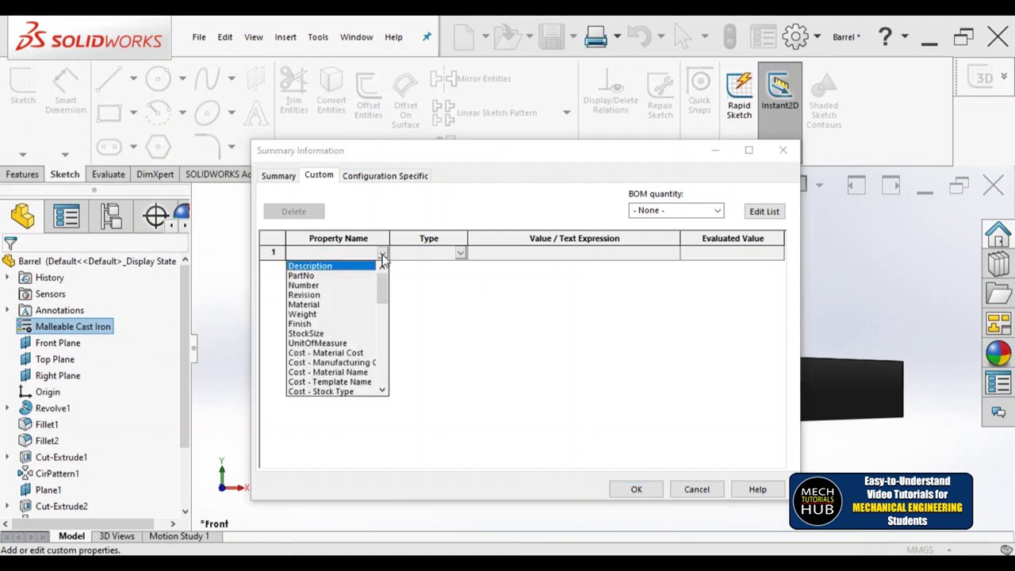
left_click(304, 305)
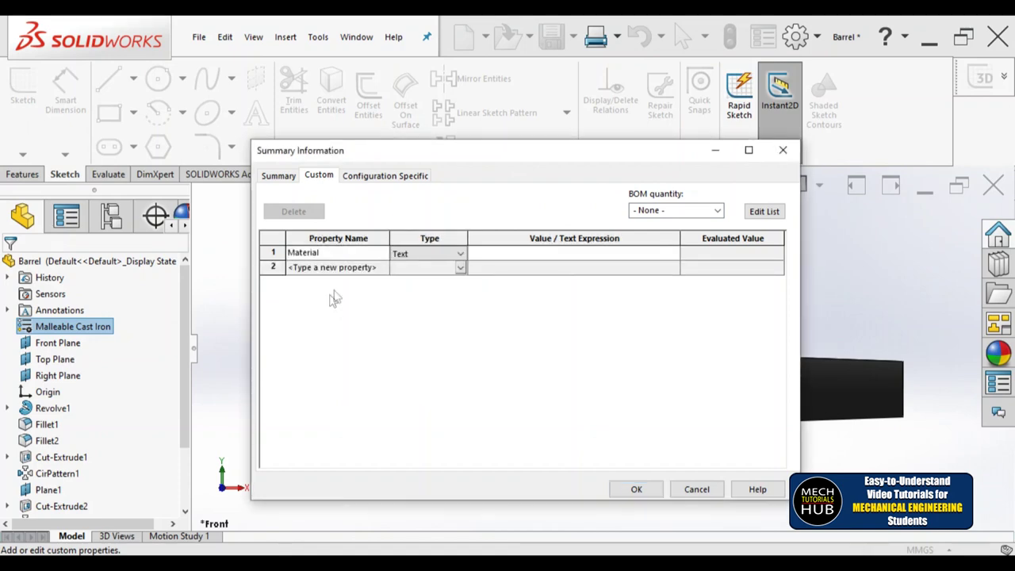
left_click(523, 253)
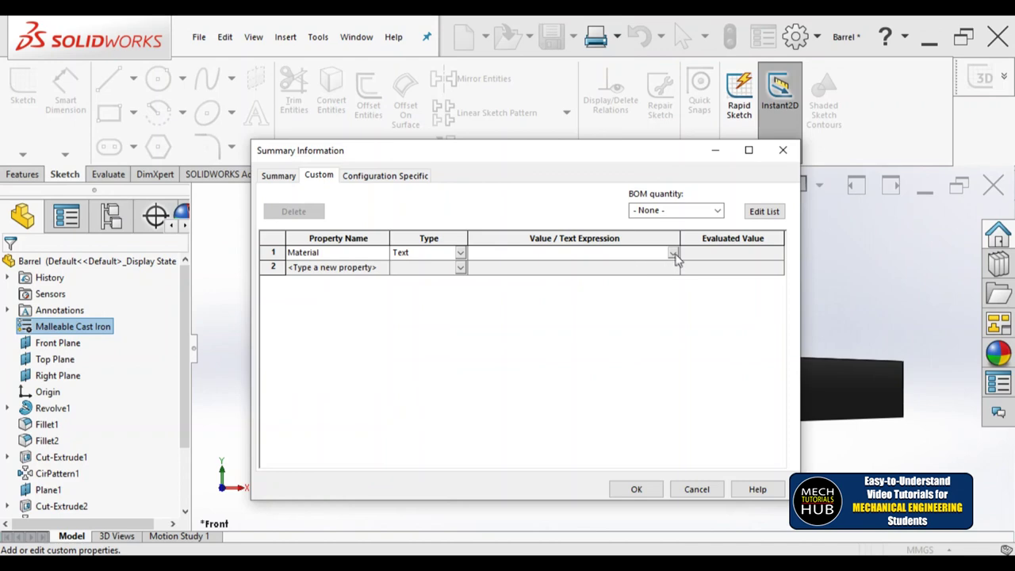
left_click(673, 254)
left_click(523, 267)
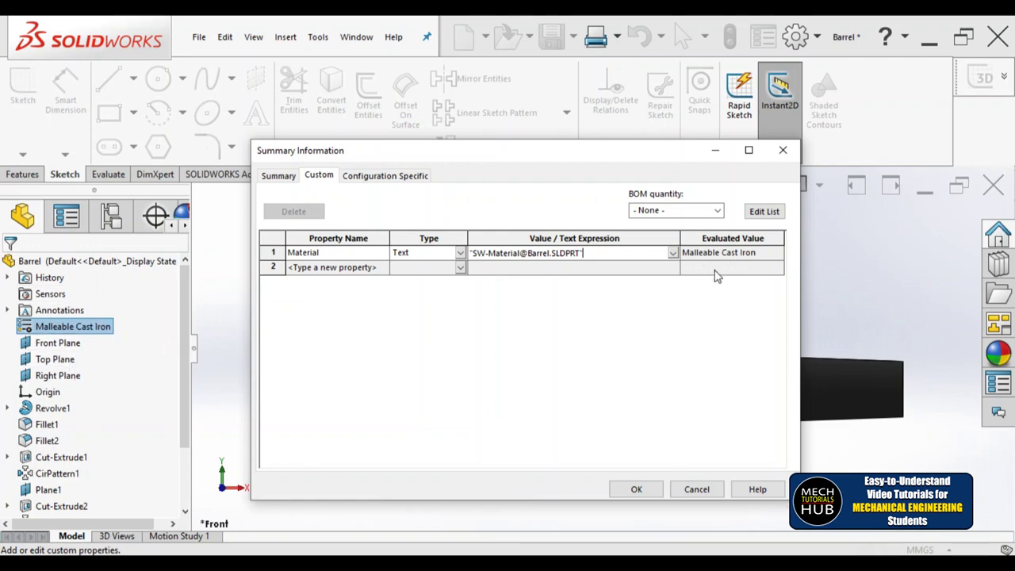
Add a custom Description property with the value MAIN PART to the Barrel, and close the part with its changes saved
left_click(367, 268)
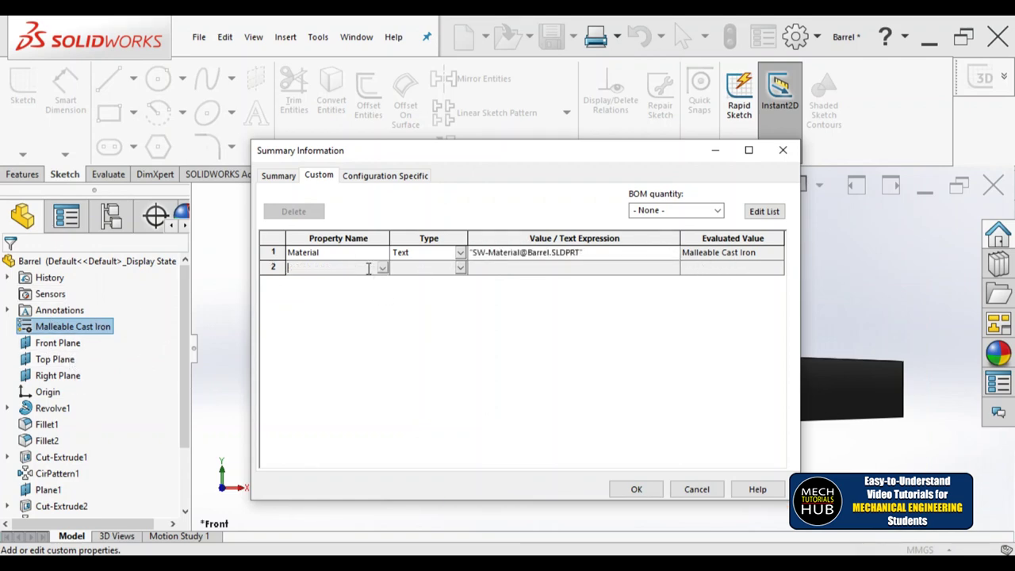
left_click(382, 269)
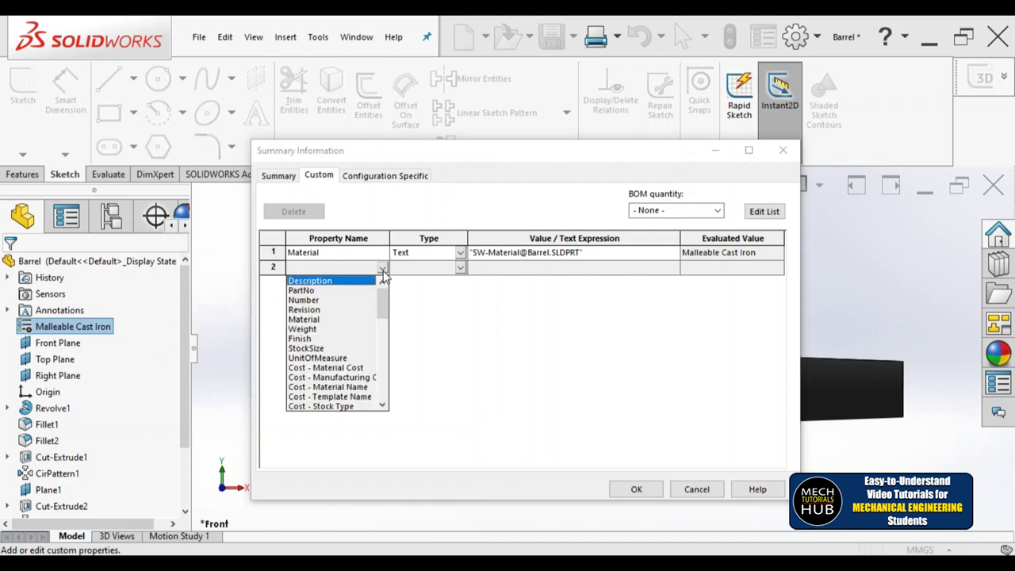
left_click(322, 282)
left_click(548, 270)
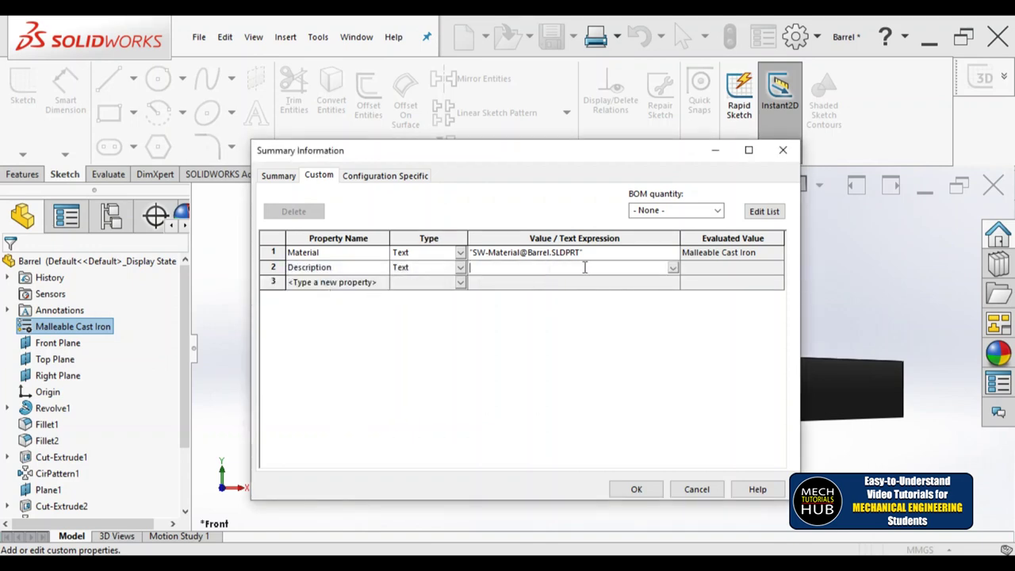
left_click(672, 270)
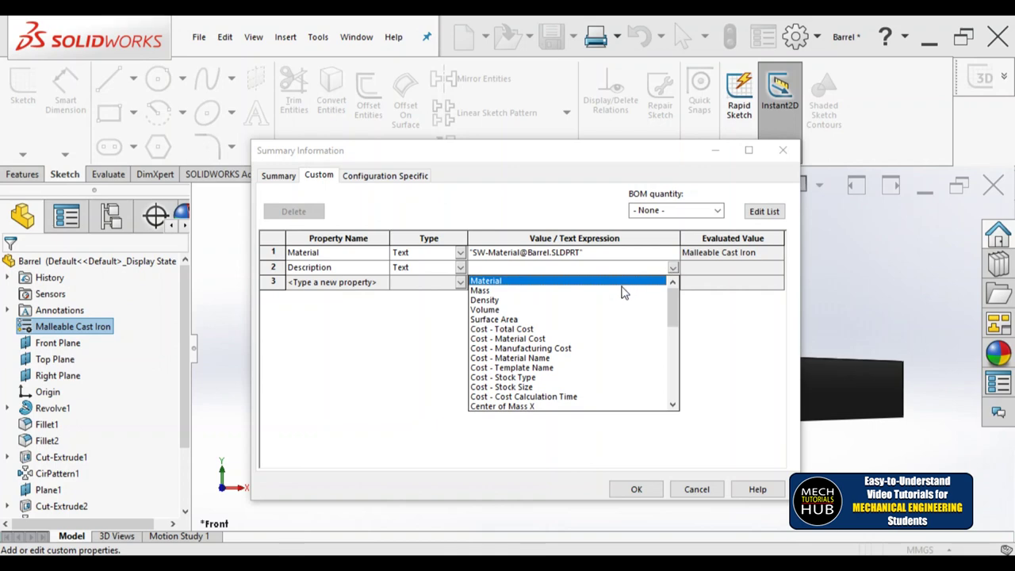
left_click(533, 268)
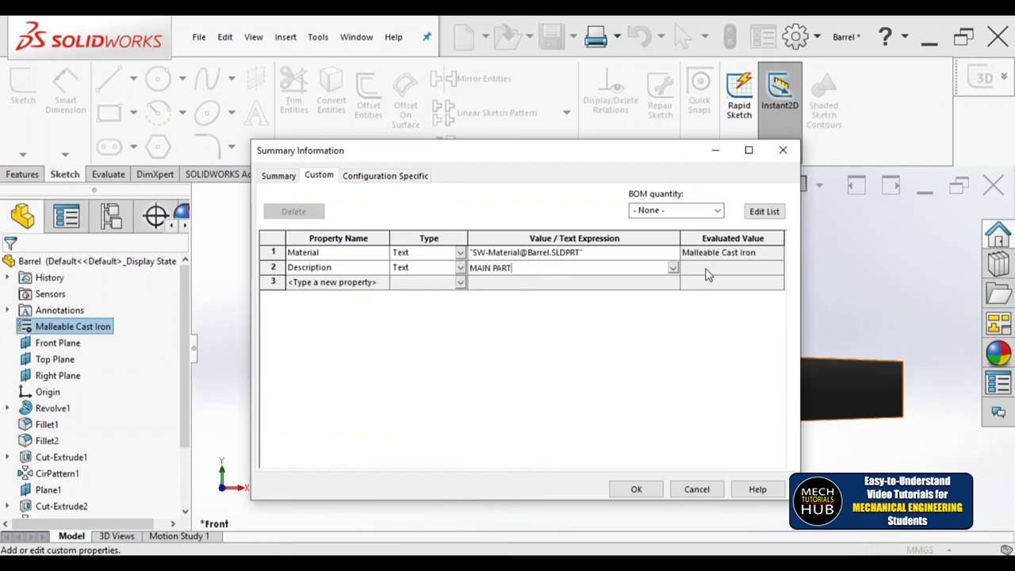
key("Return")
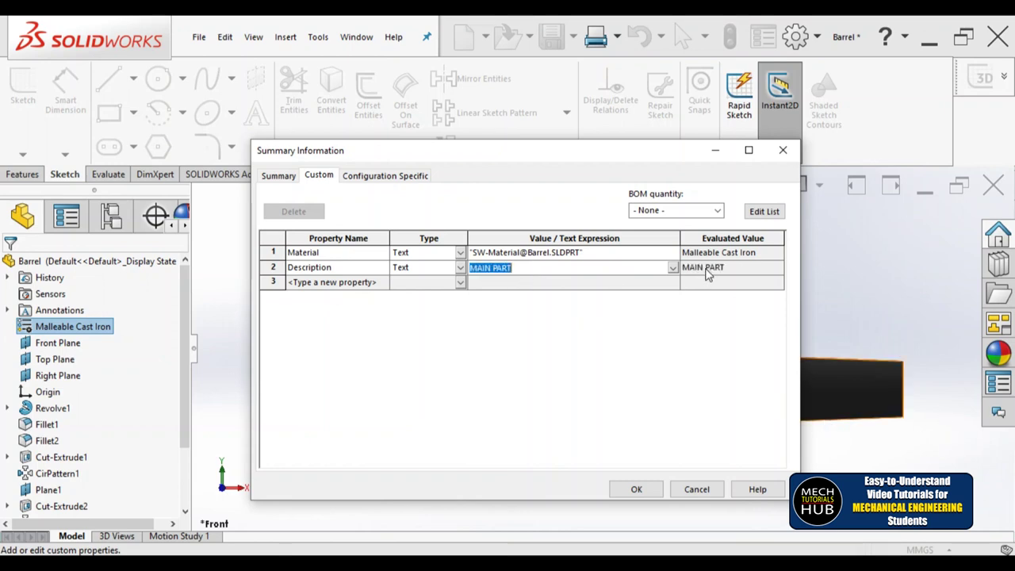
left_click(636, 490)
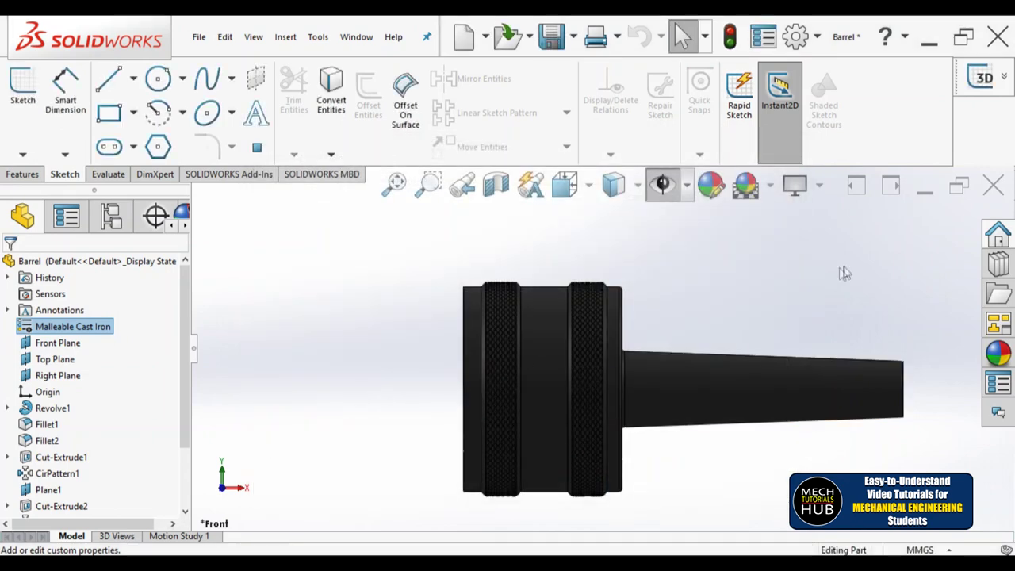
left_click(994, 185)
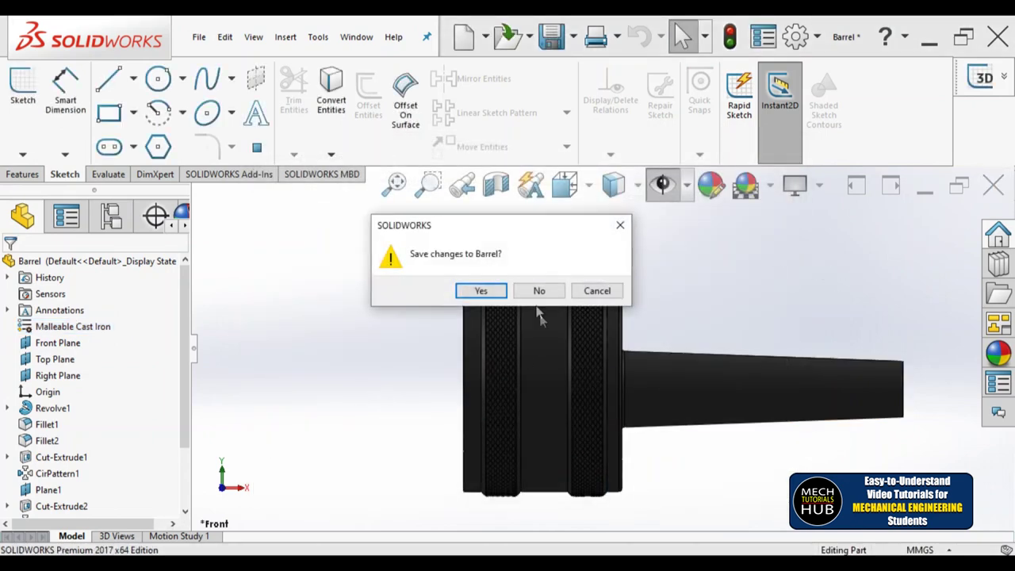
left_click(482, 291)
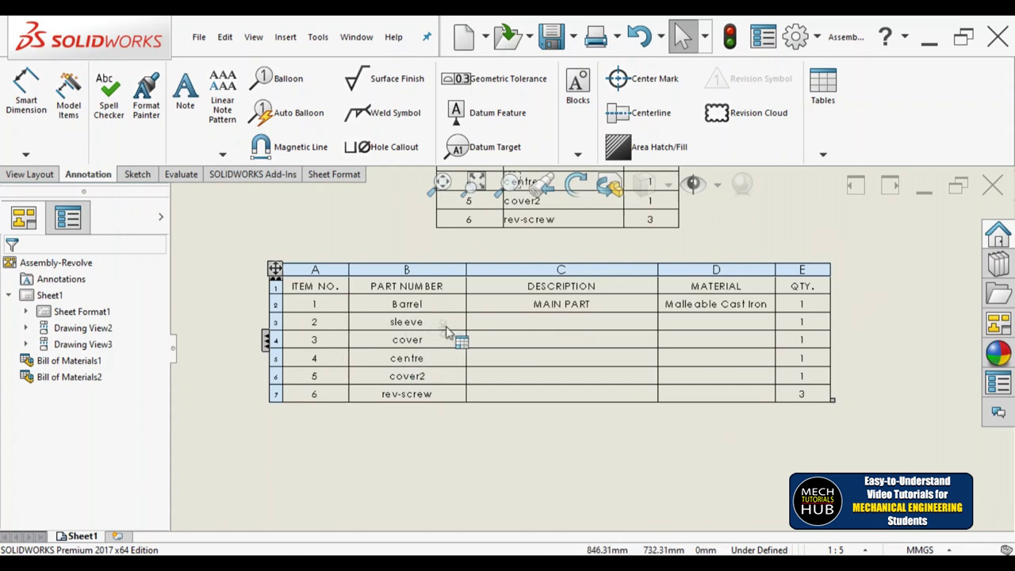
Open the sleeve part from the second bill of materials and assign it Copper
right_click(413, 327)
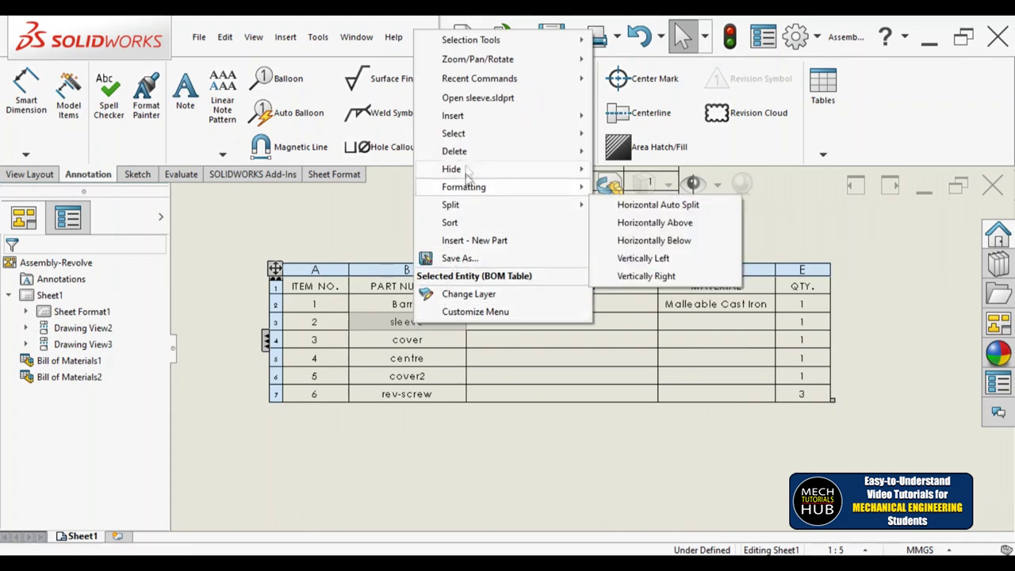
left_click(477, 98)
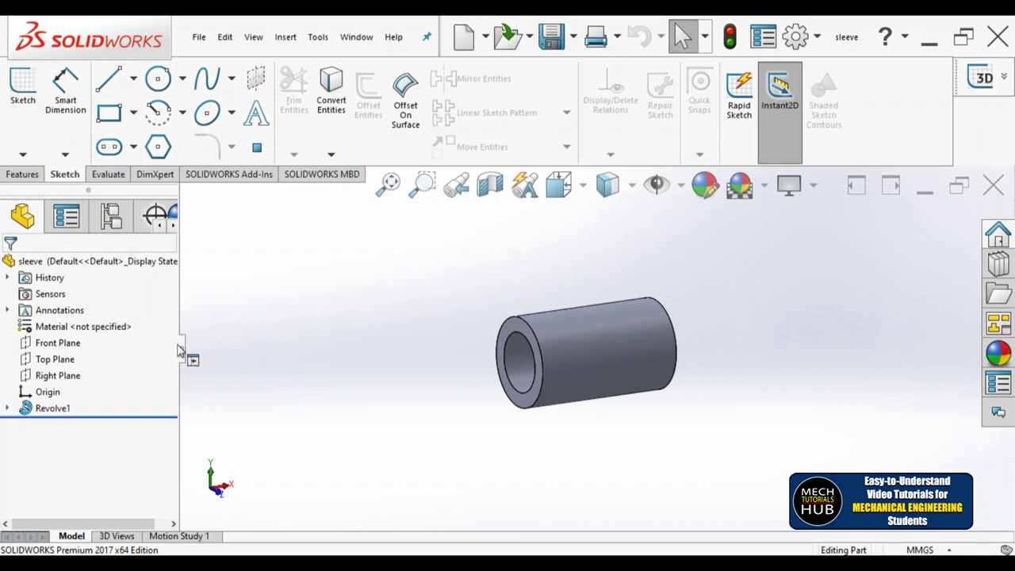
right_click(56, 333)
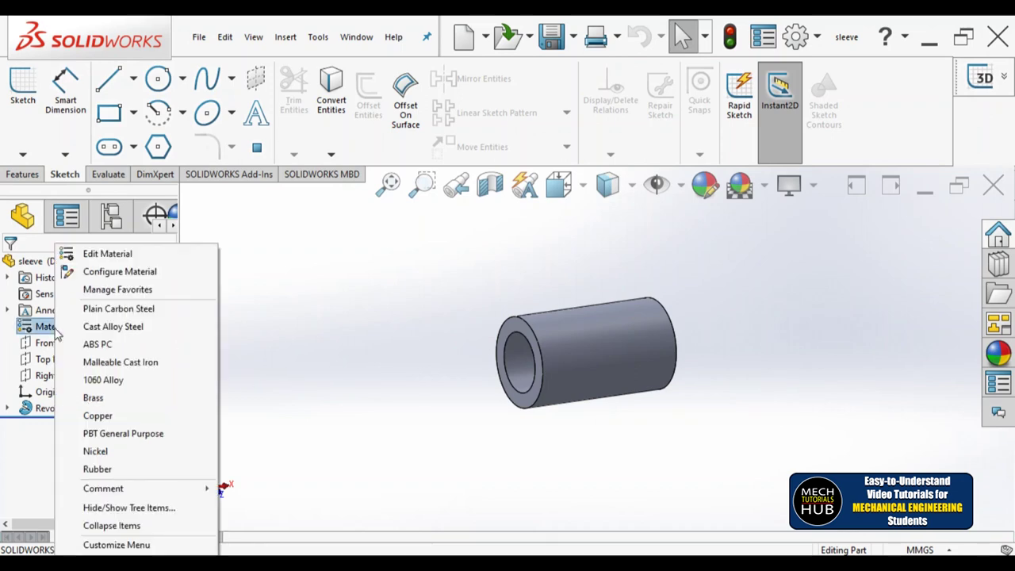
left_click(92, 418)
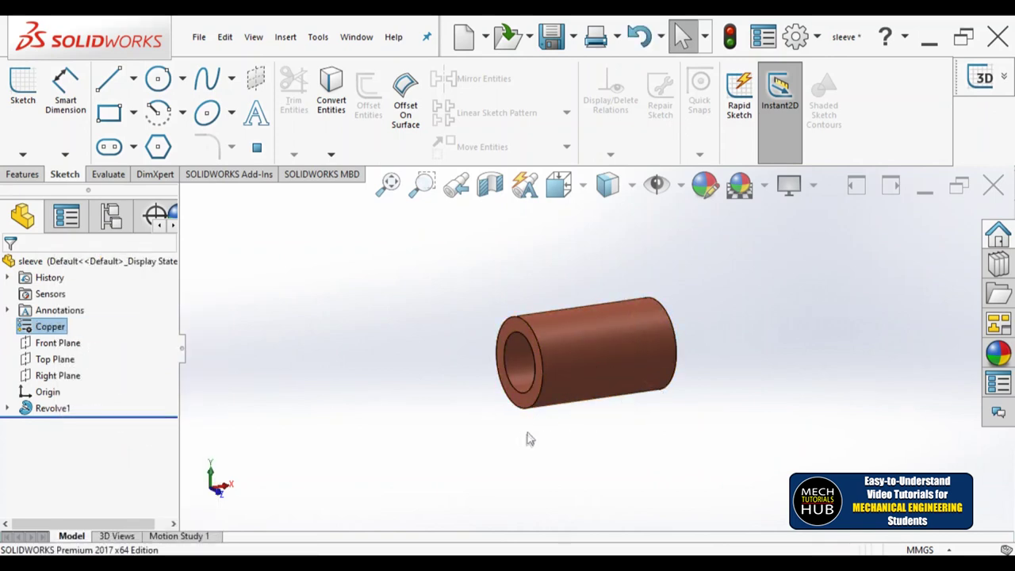
Add a custom Material property linked to the sleeve's assigned material, and close the part with its changes saved
left_click(199, 37)
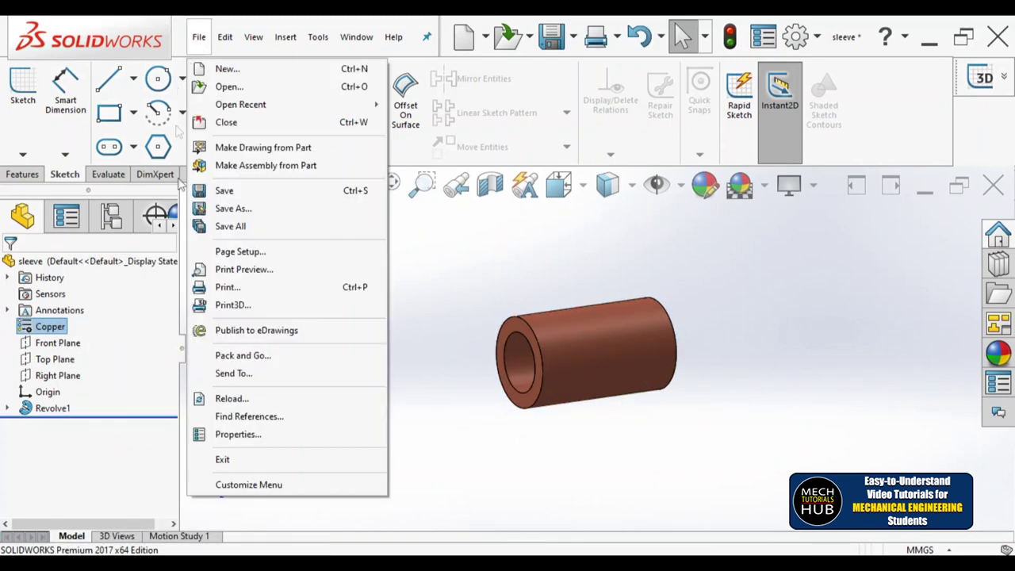
left_click(241, 434)
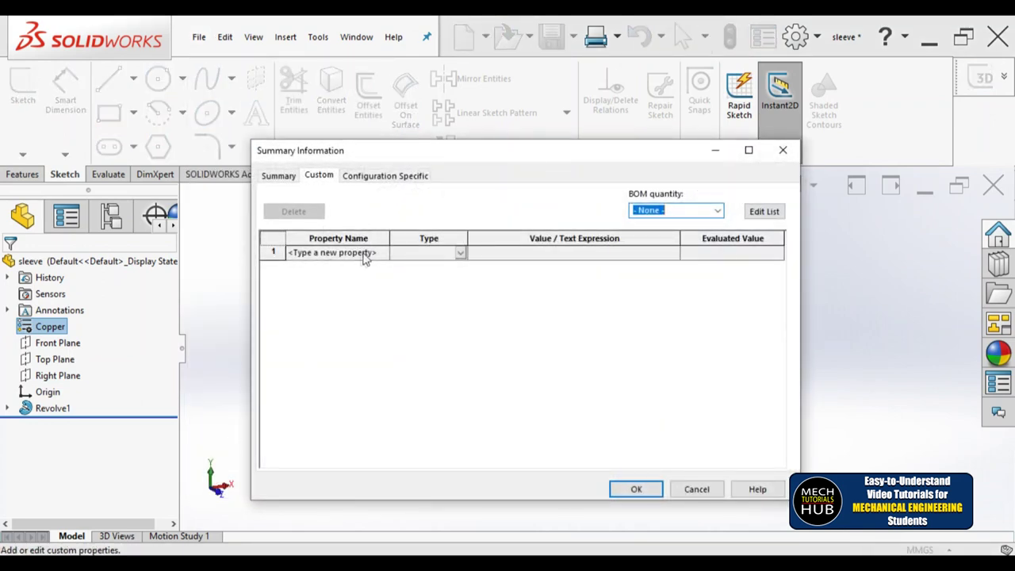
left_click(363, 253)
left_click(382, 253)
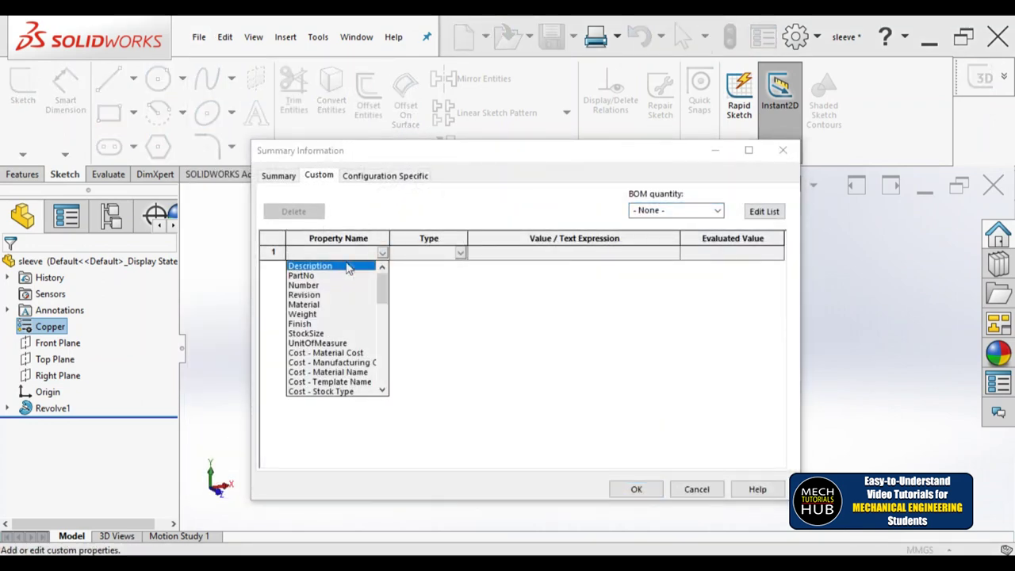
left_click(305, 305)
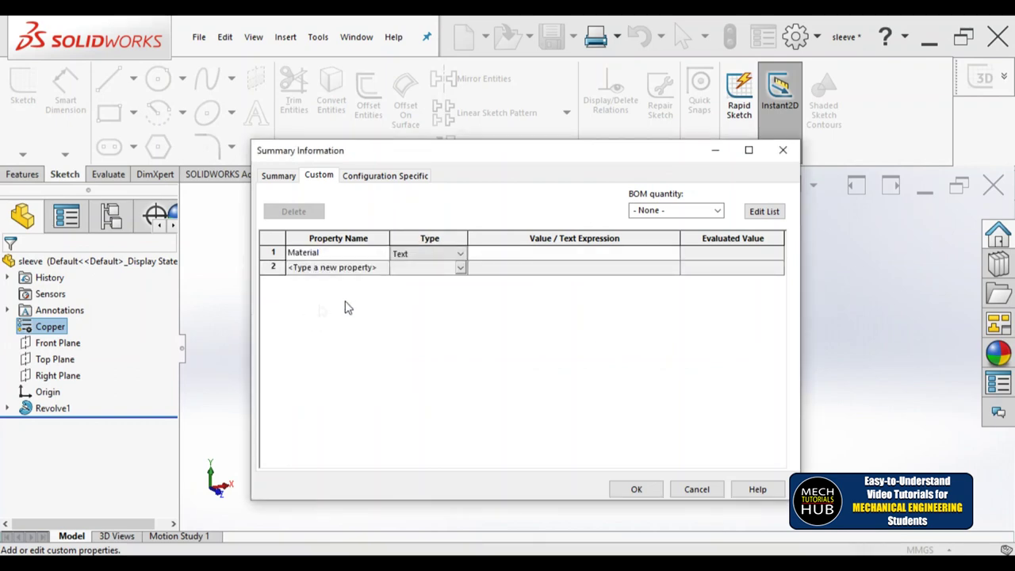
left_click(562, 257)
left_click(673, 254)
left_click(512, 266)
left_click(637, 487)
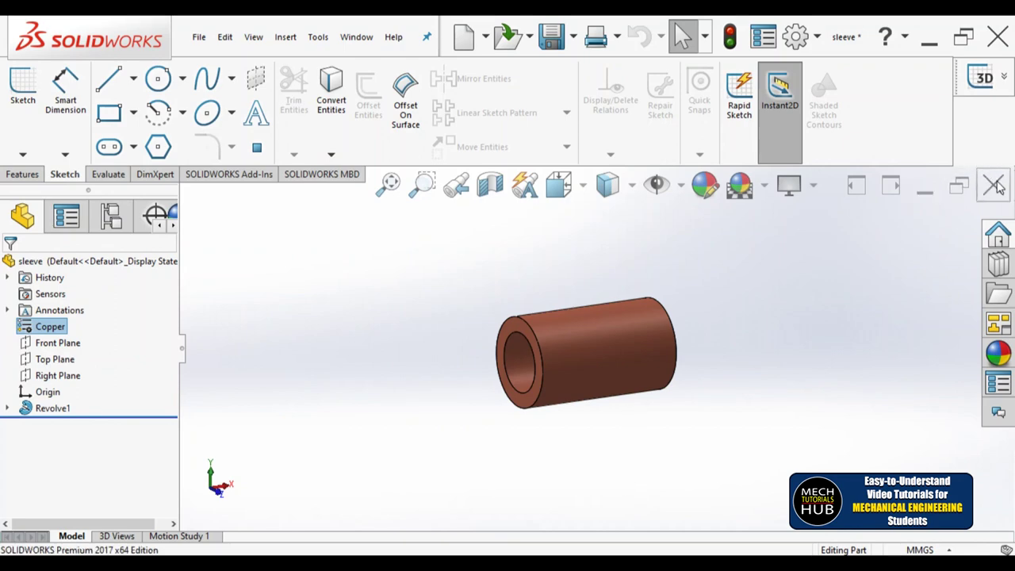
left_click(994, 185)
left_click(474, 291)
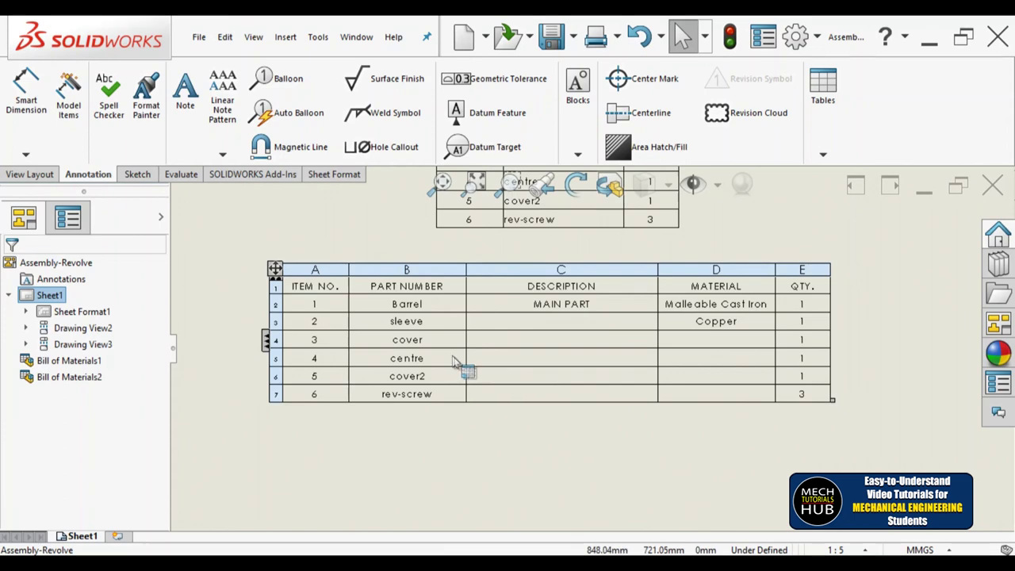
Change the PART NUMBER column header in the second bill of materials to PART NAME
scroll(582, 367, "up", 3)
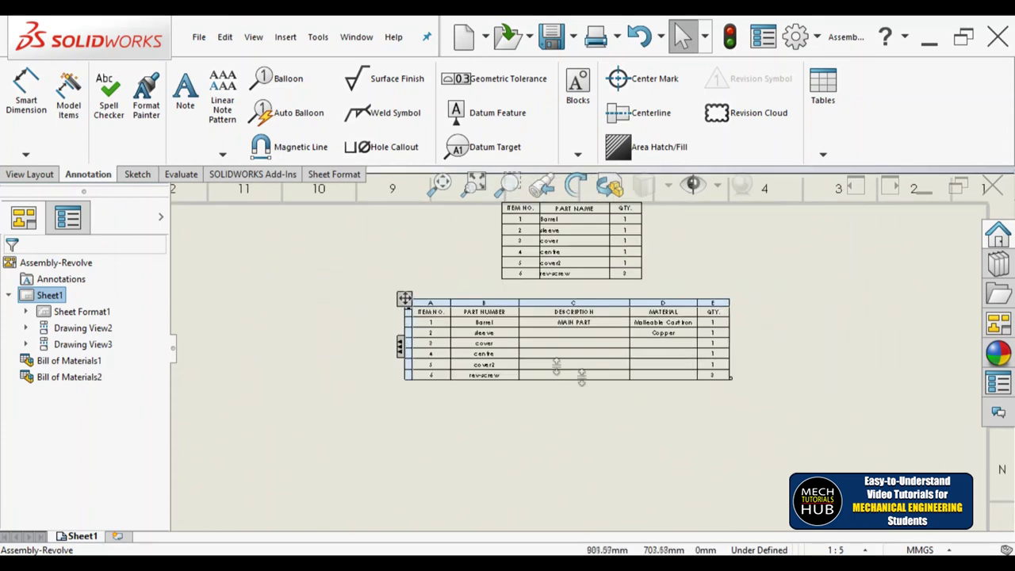
scroll(547, 333, "down", 3)
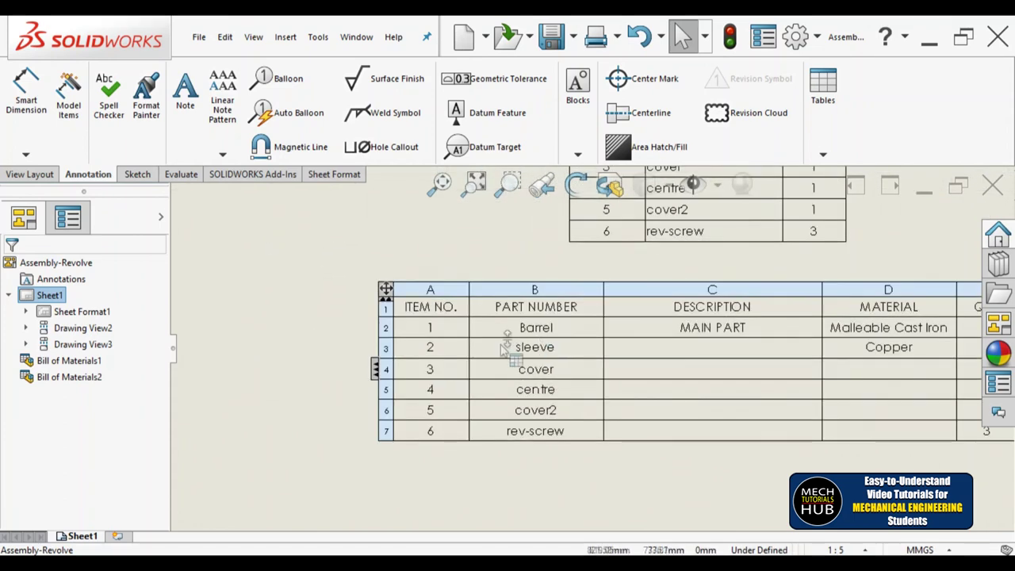
left_click(555, 308)
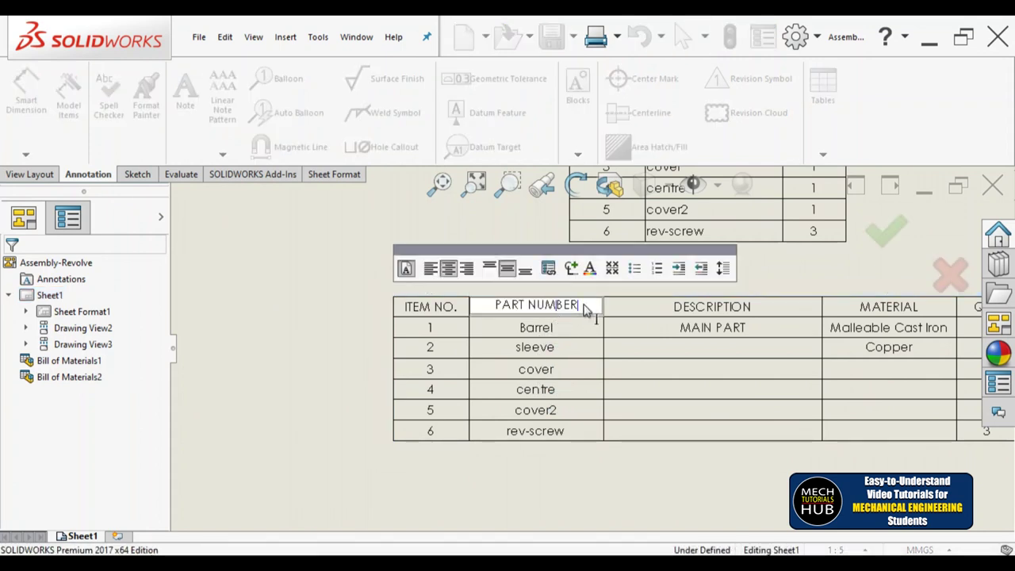
key("BackSpace")
key("BackSpace")
key("BackSpace")
key("BackSpace")
key("BackSpace")
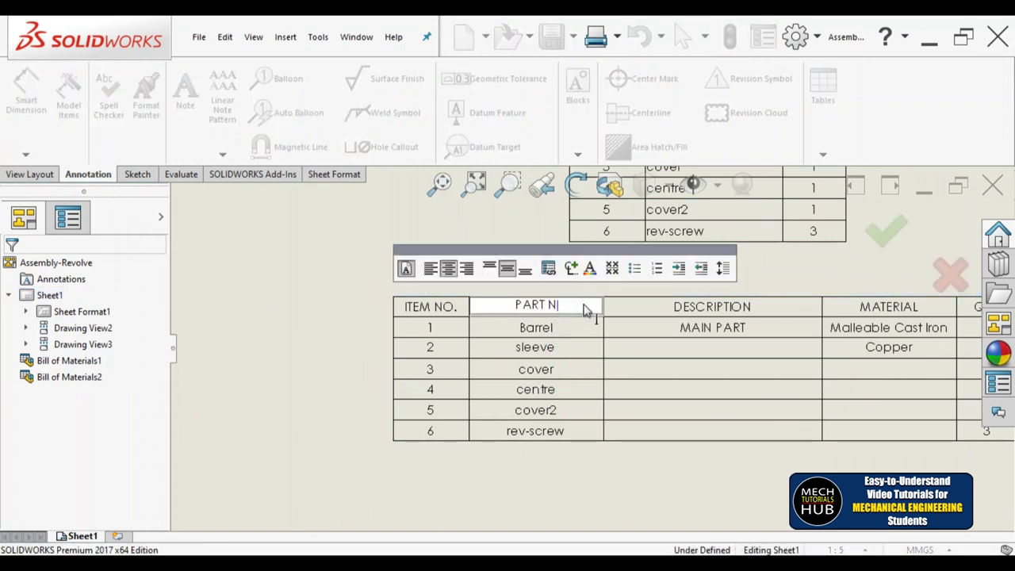
type("AME")
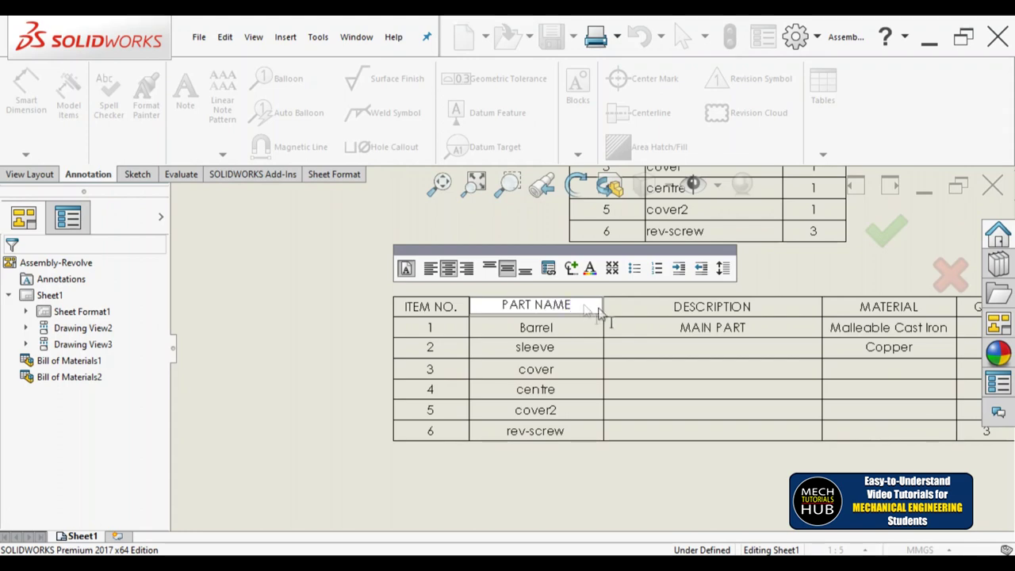
Format all the text in the second bill of materials as bold with a font size of 20
left_click(635, 389)
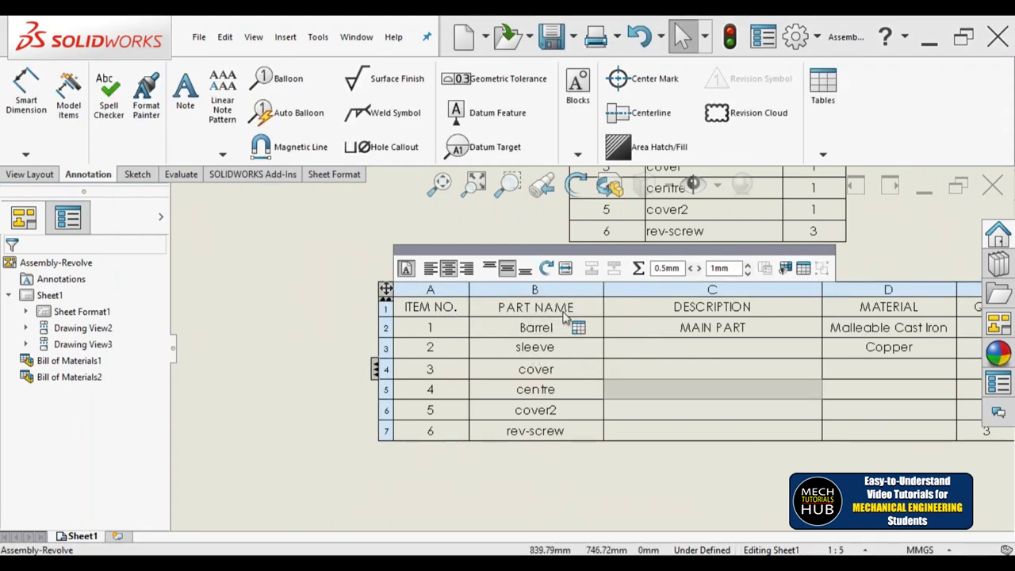
left_click(520, 311)
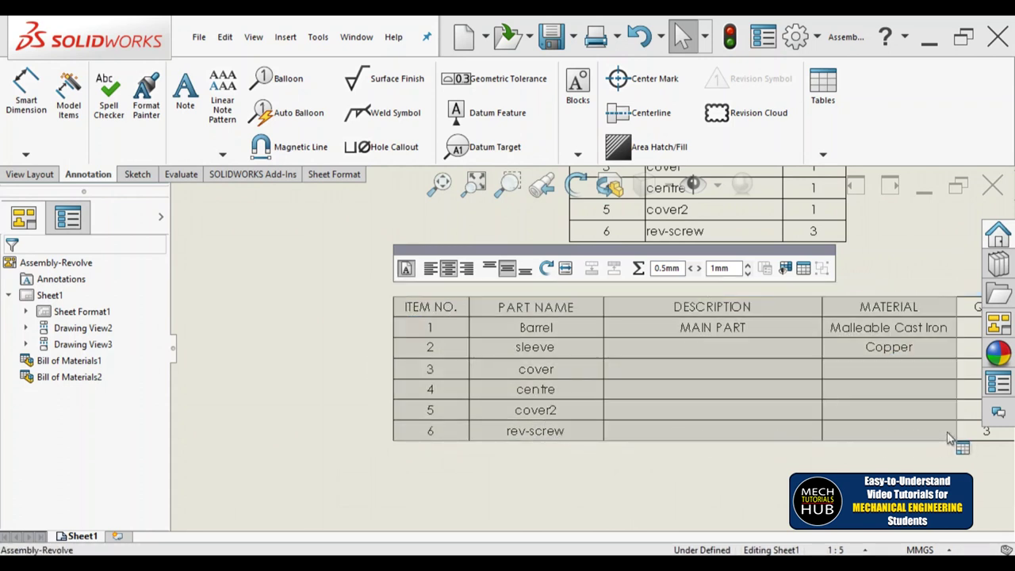
scroll(575, 345, "up", 3)
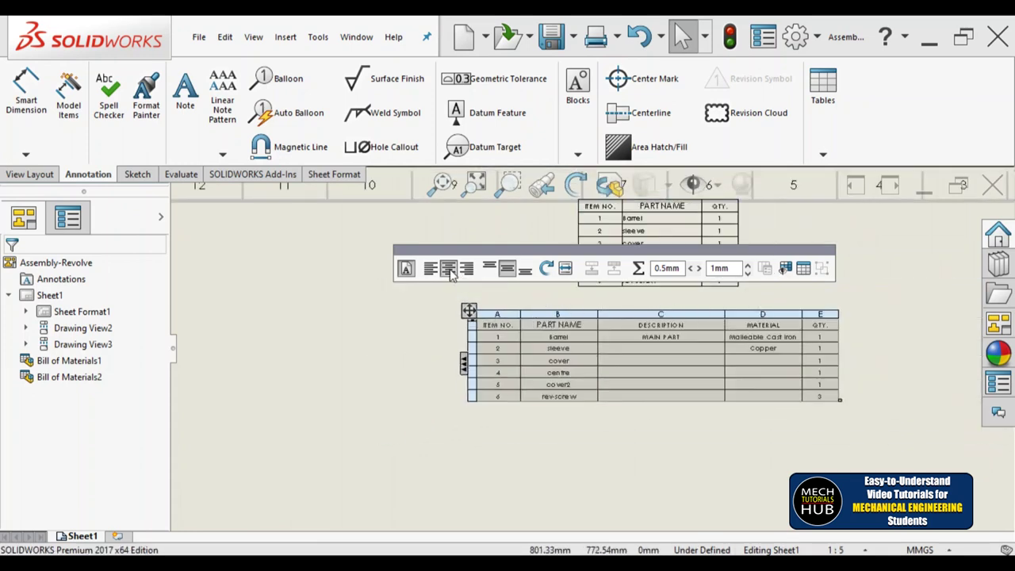
left_click(716, 296)
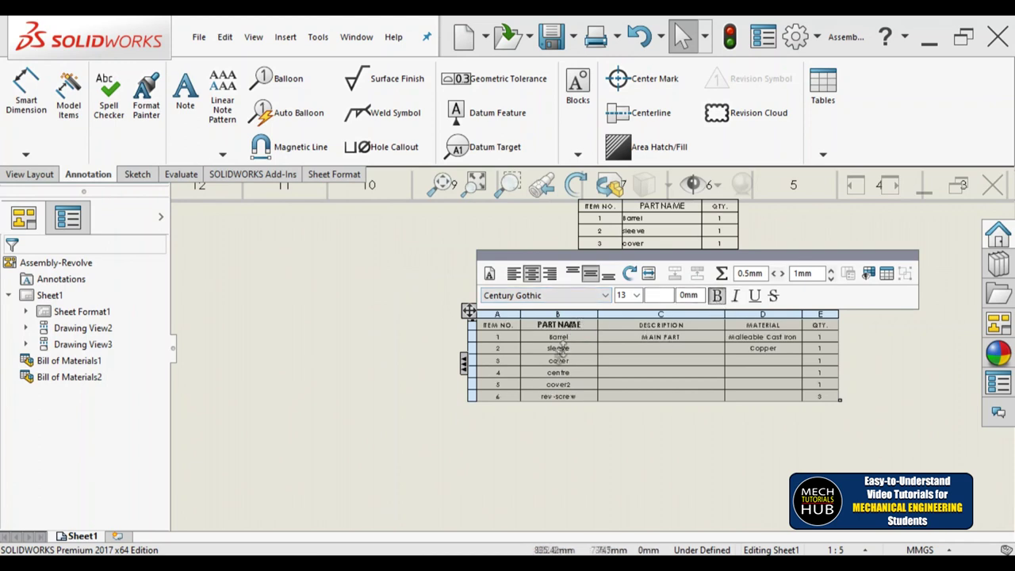
left_click(636, 296)
left_click(621, 394)
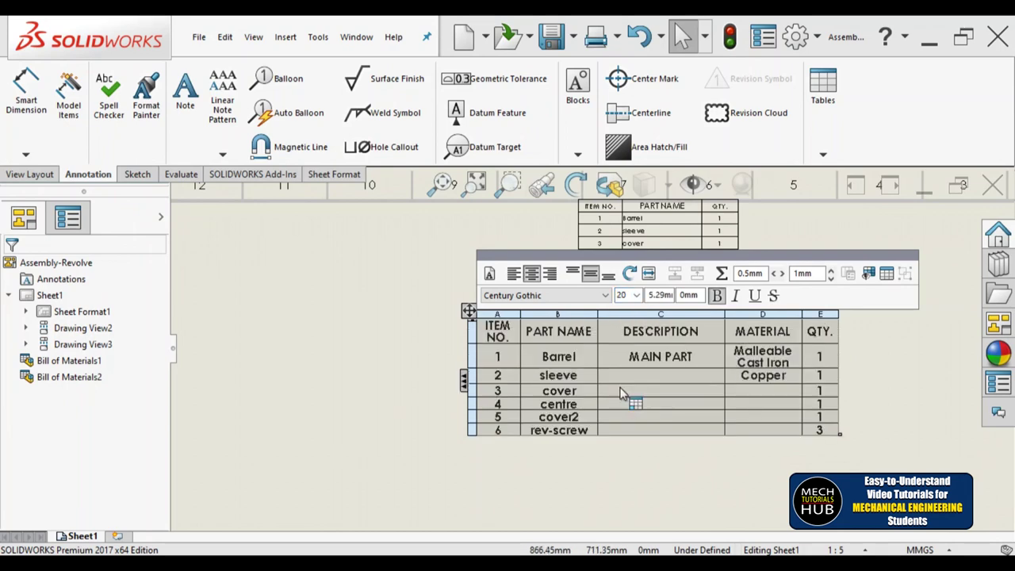
Enlarge the second bill of materials as a whole and widen all its columns equally
left_click(901, 385)
left_click_drag(841, 433, 948, 533)
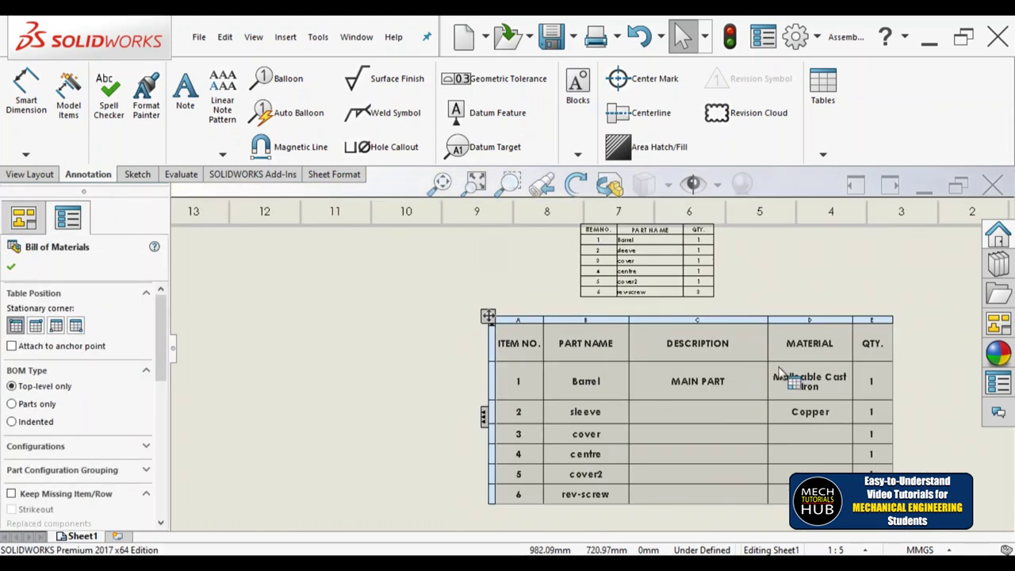
scroll(632, 385, "up", 3)
scroll(633, 385, "down", 2)
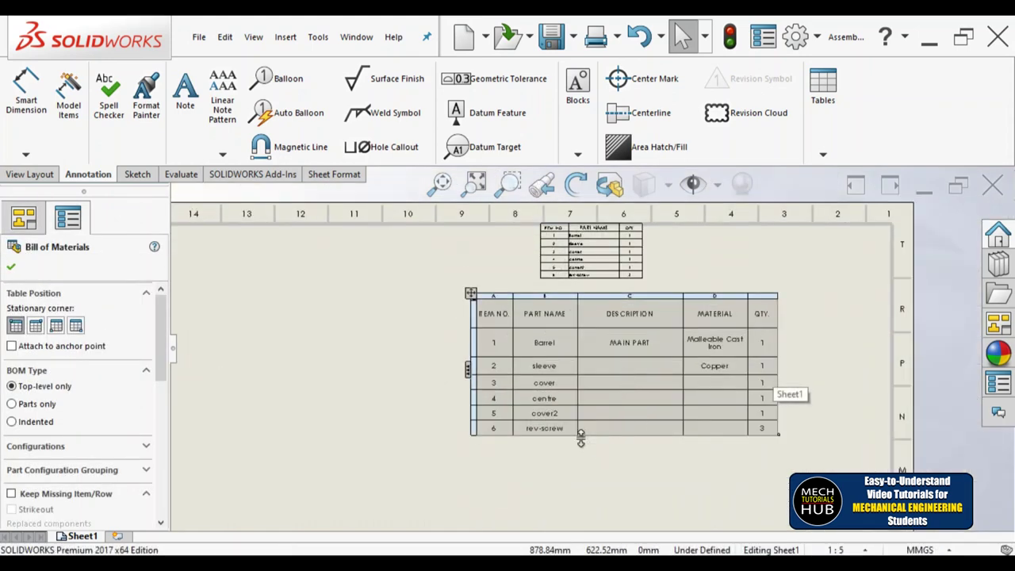
scroll(584, 444, "down", 2)
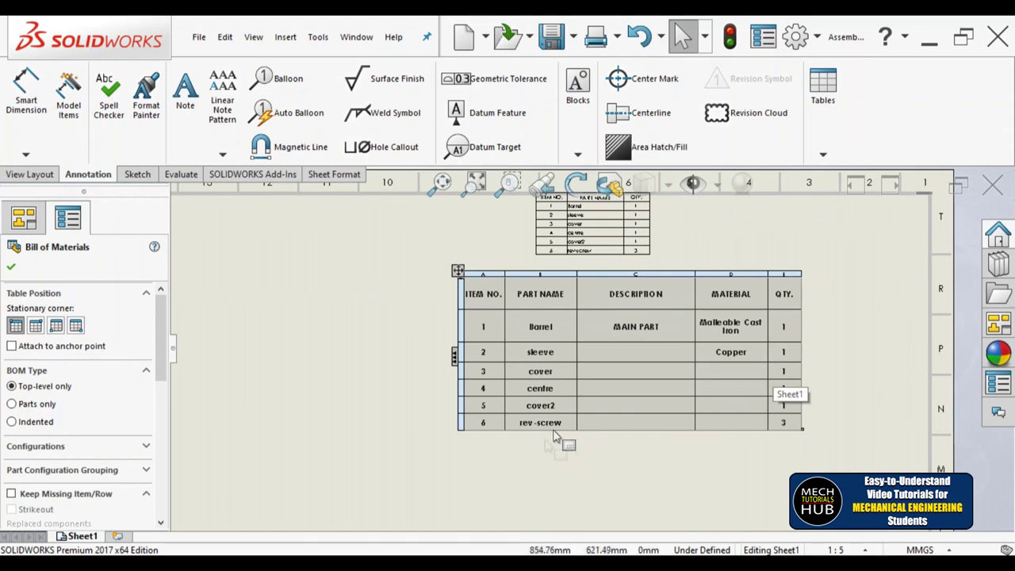
left_click_drag(579, 280, 658, 290)
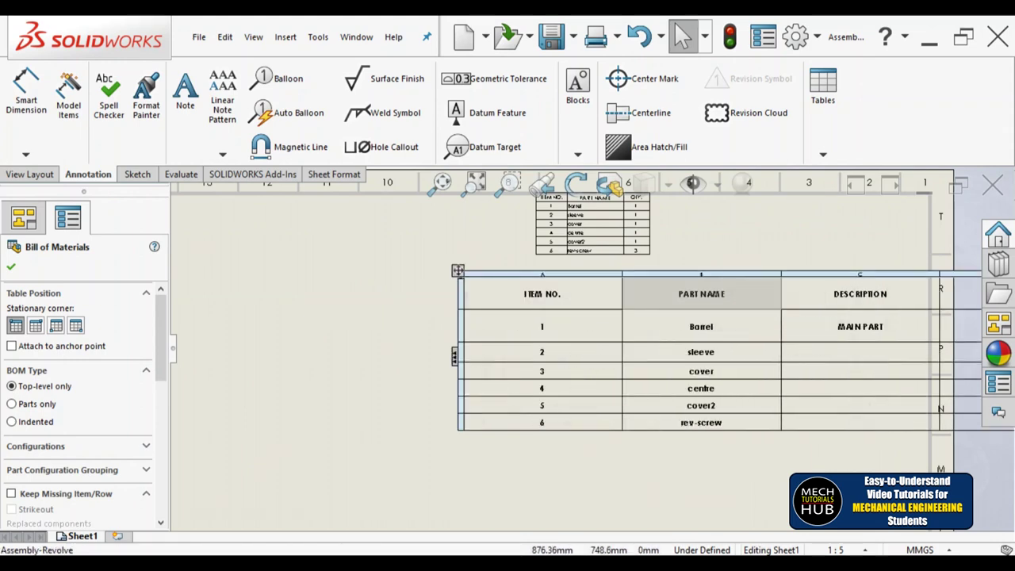
Move the second bill of materials inside the sheet border, above the exploded view and below the small table
scroll(491, 329, "up", 3)
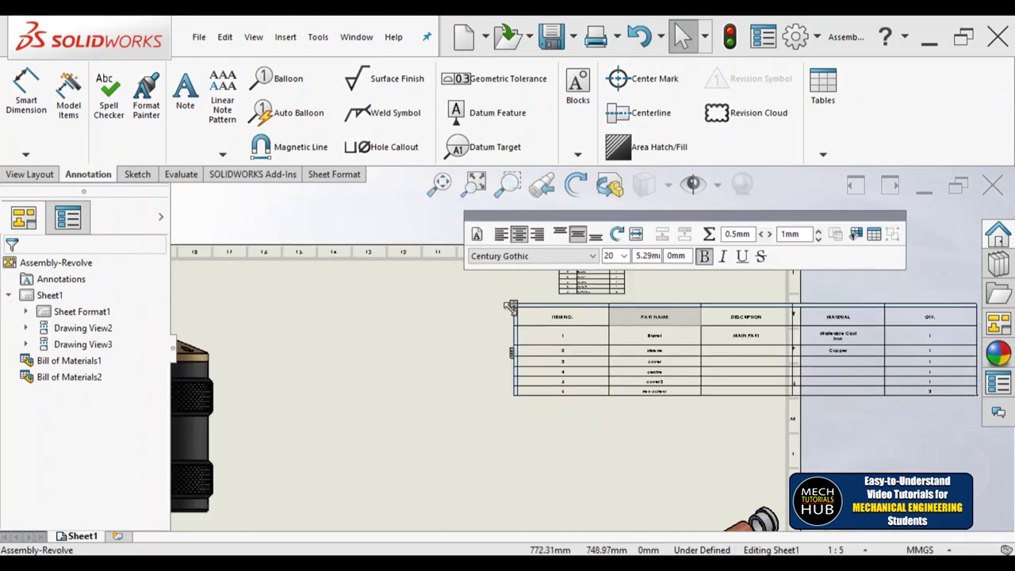
left_click_drag(512, 307, 293, 311)
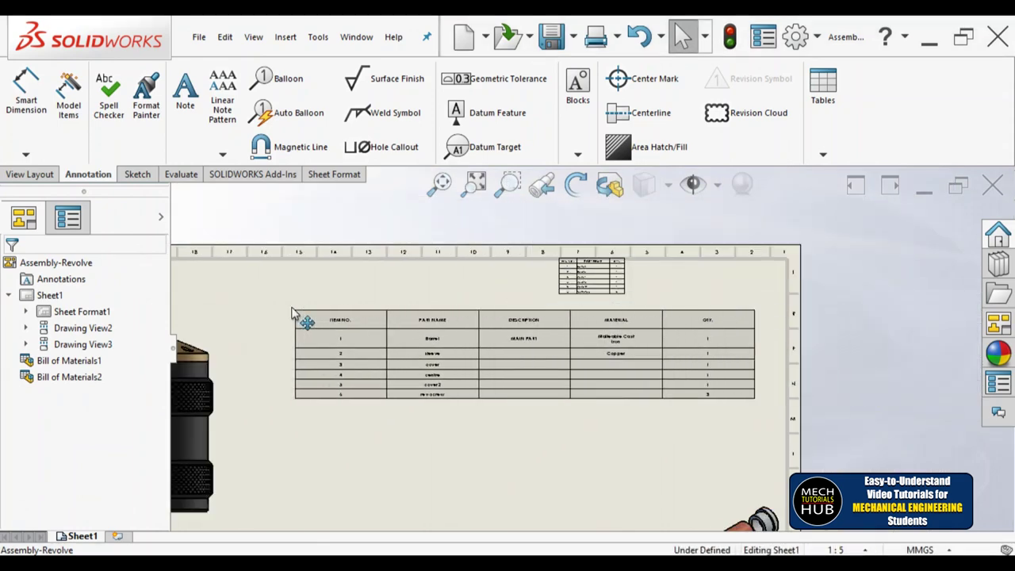
scroll(481, 419, "up", 5)
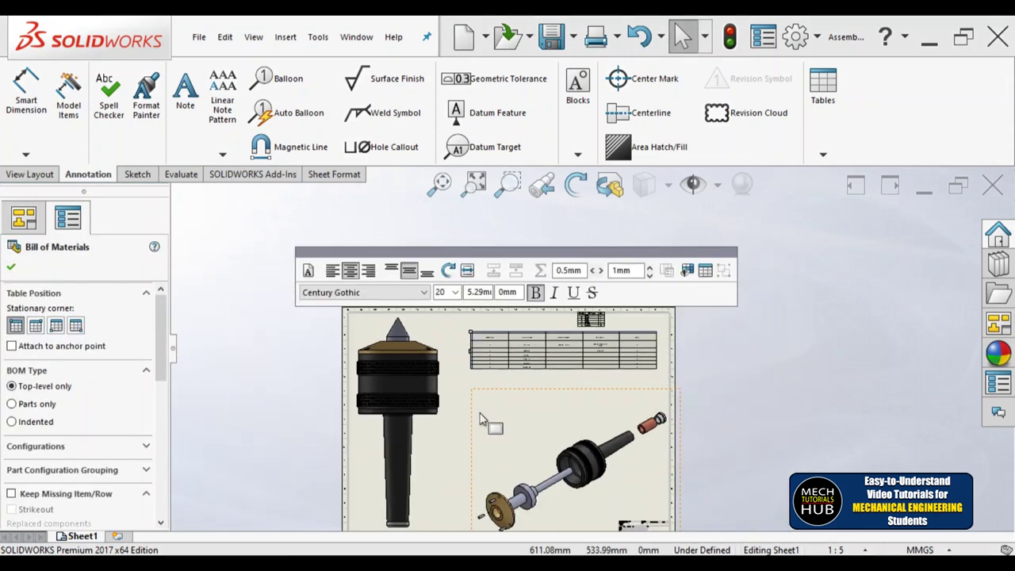
scroll(450, 406, "down", 1)
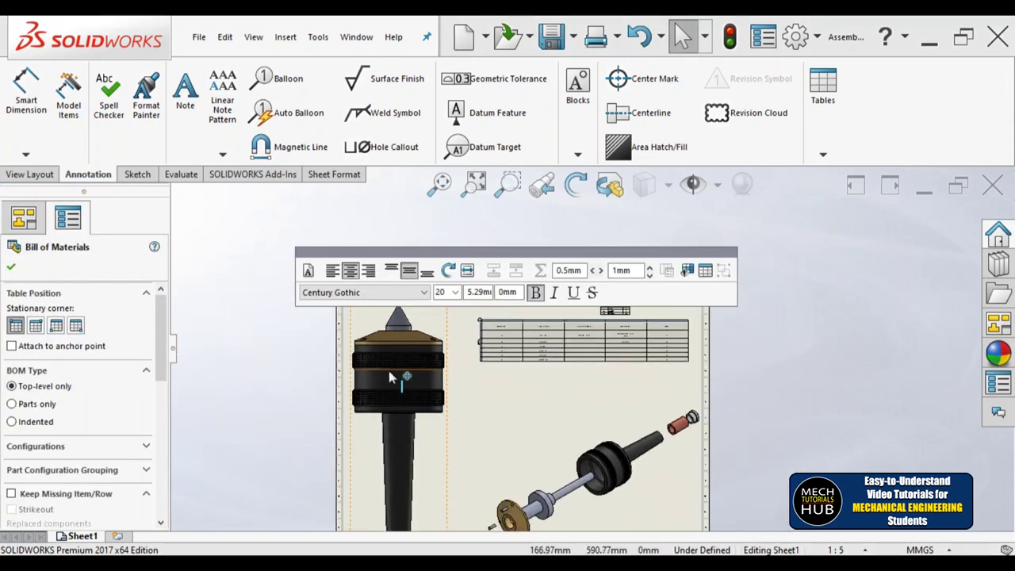
left_click(10, 272)
Apply Auto Balloon to the exploded view
scroll(548, 450, "down", 3)
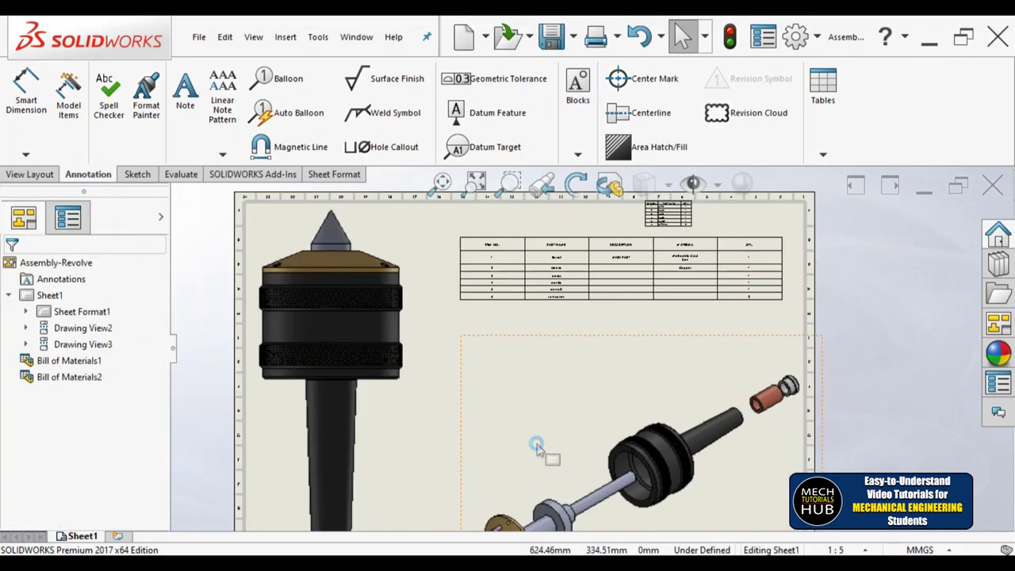
scroll(536, 448, "down", 1)
scroll(519, 341, "down", 2)
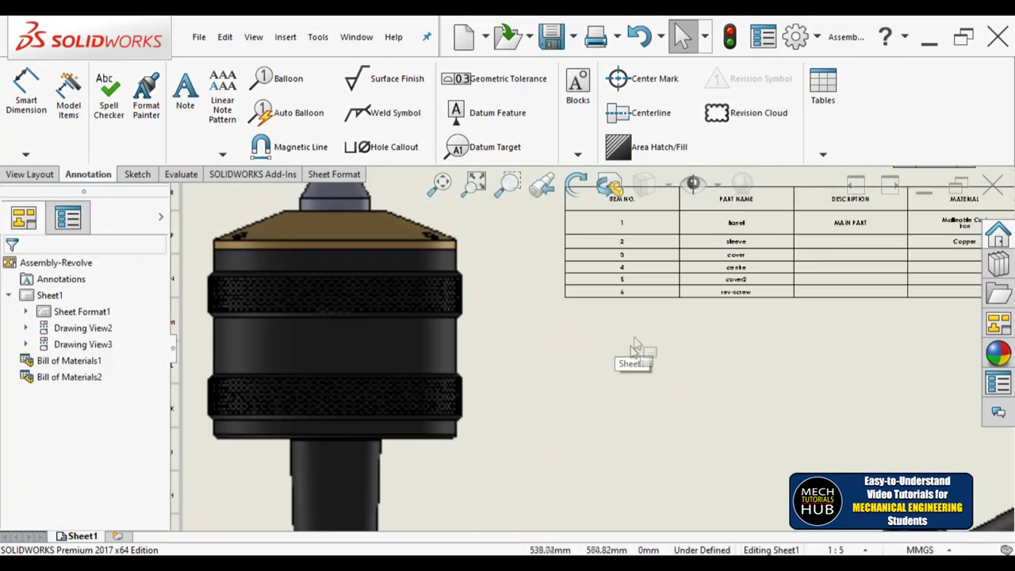
scroll(637, 349, "up", 3)
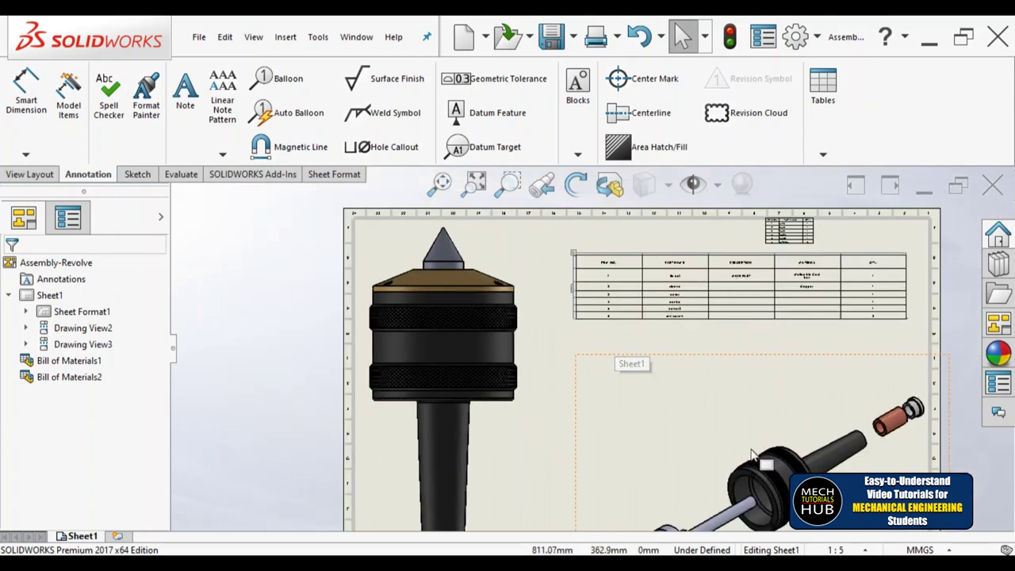
scroll(752, 455, "up", 2)
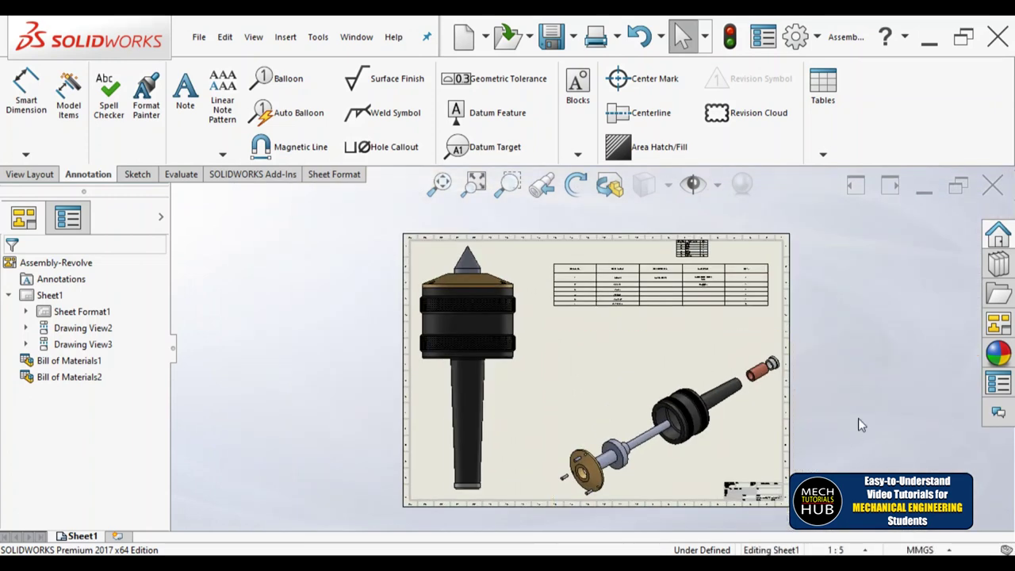
left_click(292, 116)
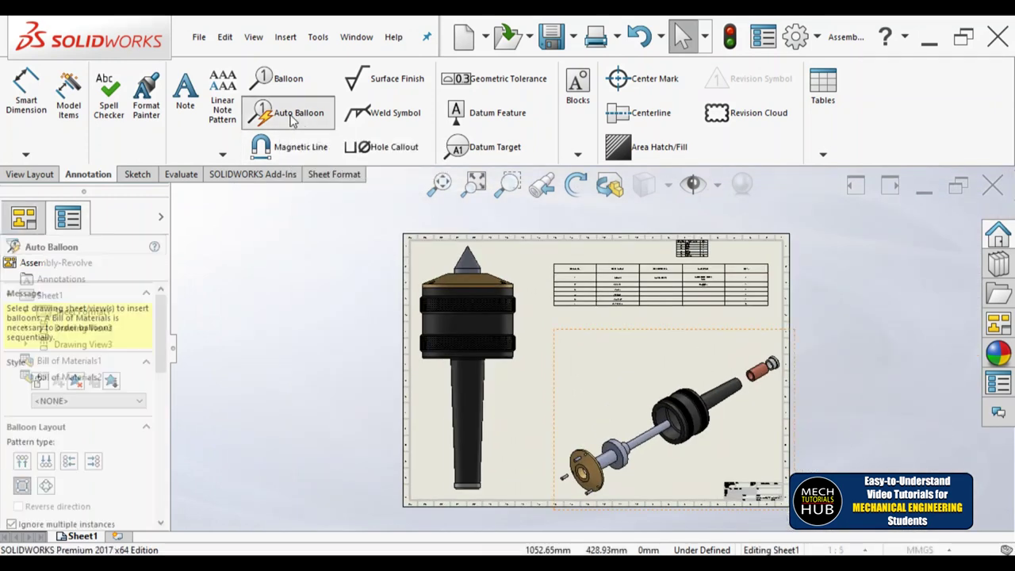
left_click(667, 452)
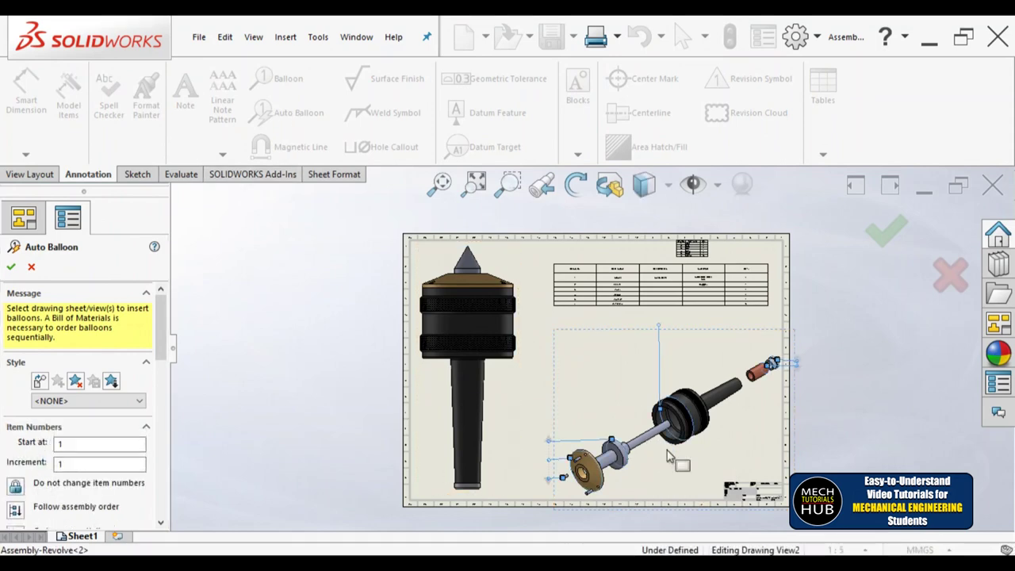
Change the balloon layout pattern so that the balloons line up in one row above the exploded view
scroll(559, 278, "down", 3)
scroll(588, 300, "down", 4)
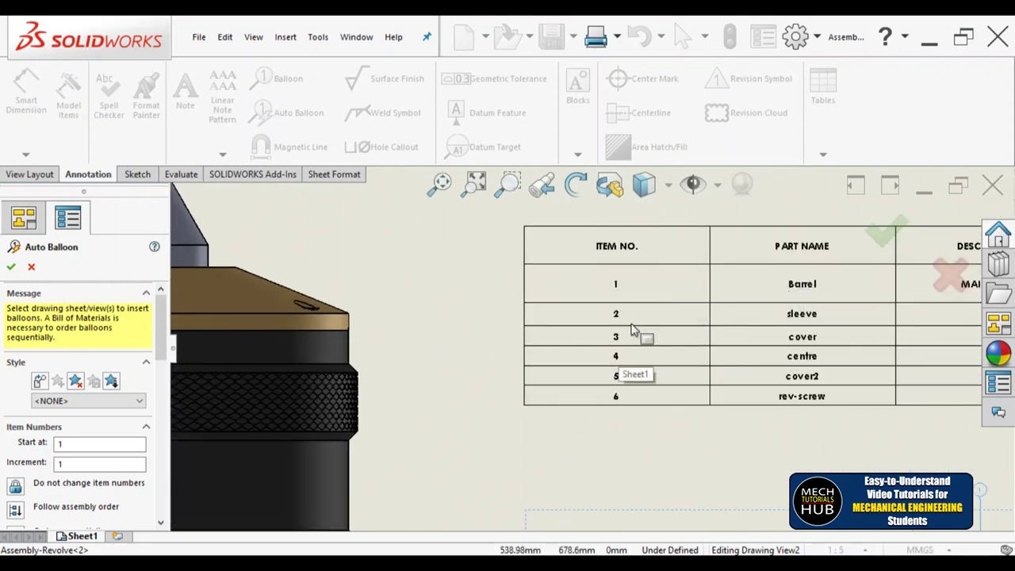
scroll(687, 333, "up", 5)
scroll(646, 471, "down", 2)
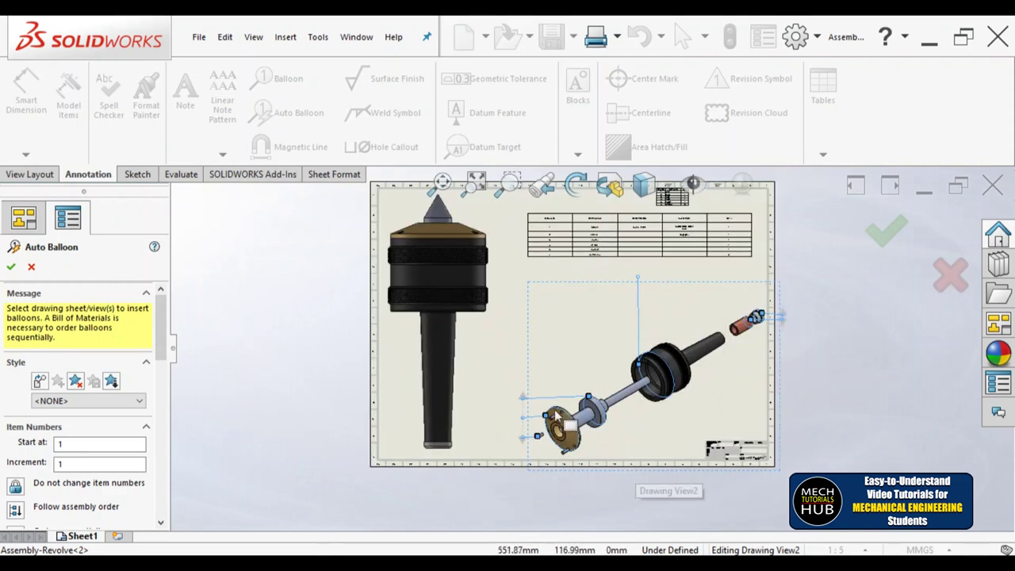
scroll(559, 418, "down", 5)
scroll(524, 421, "up", 6)
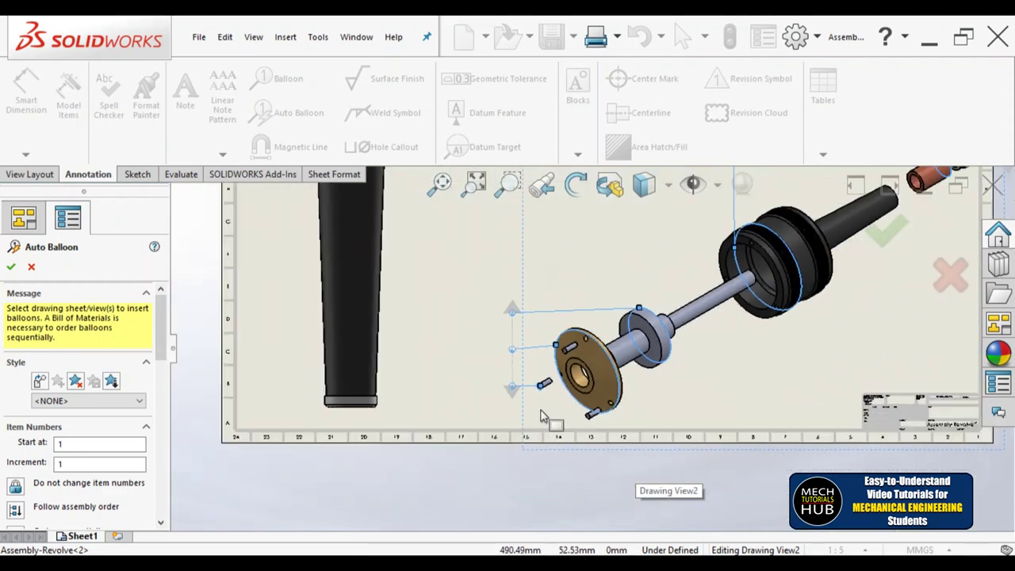
left_click_drag(165, 357, 167, 406)
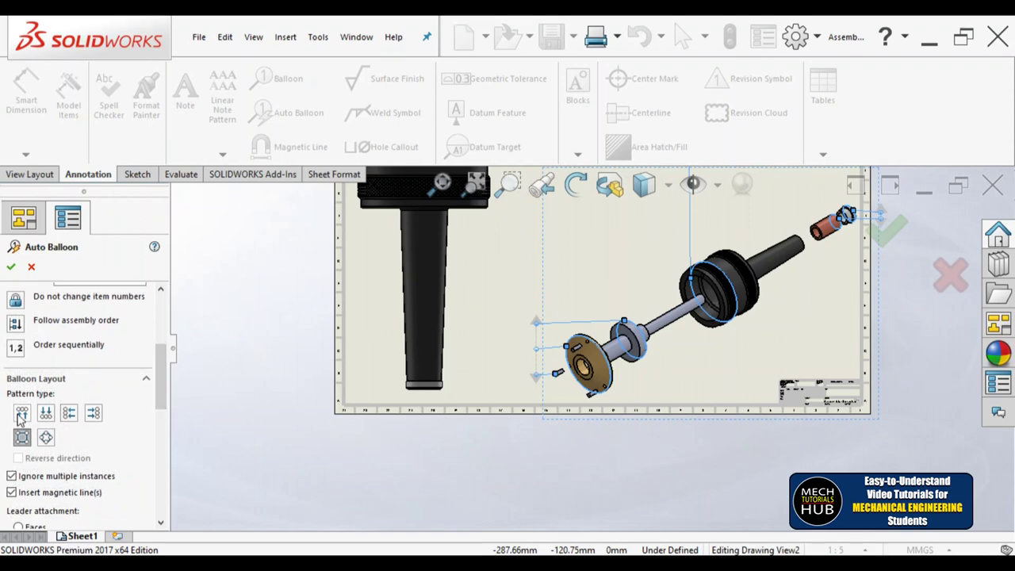
scroll(19, 414, "down", 1)
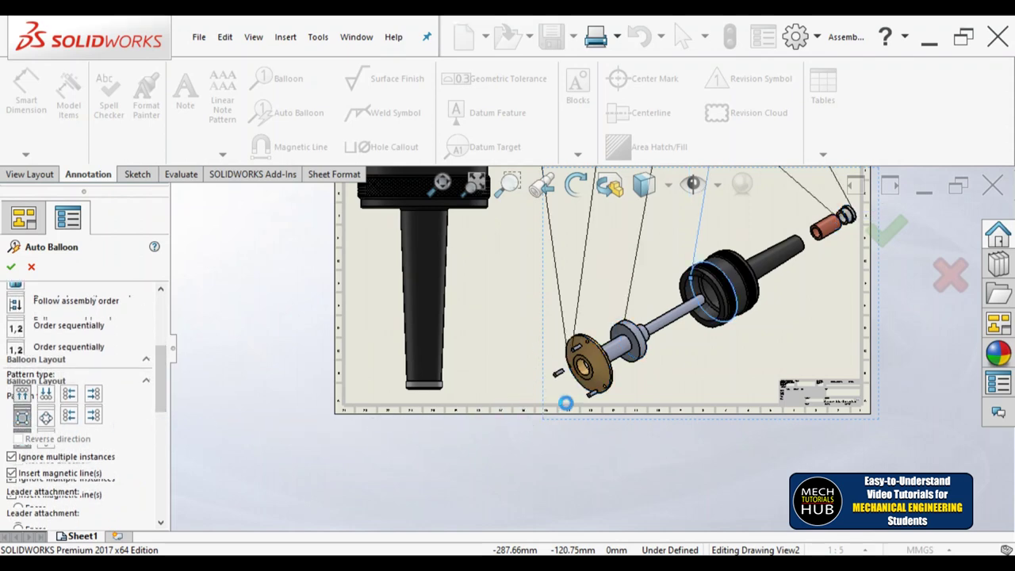
Order the balloons sequentially and insert them on the exploded view
scroll(566, 402, "up", 4)
scroll(618, 311, "down", 3)
scroll(618, 314, "down", 5)
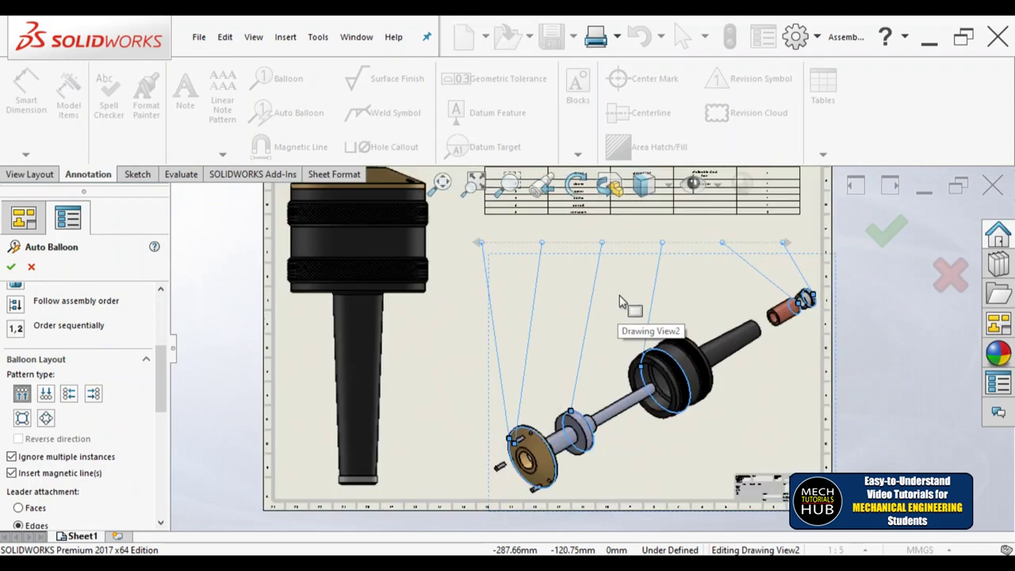
scroll(698, 354, "up", 1)
scroll(698, 354, "up", 2)
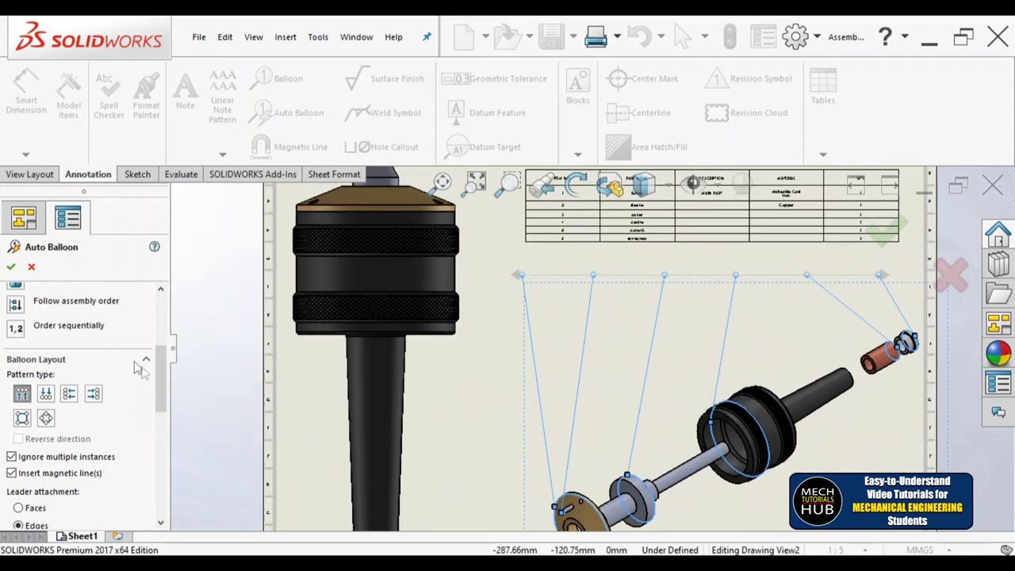
left_click(16, 330)
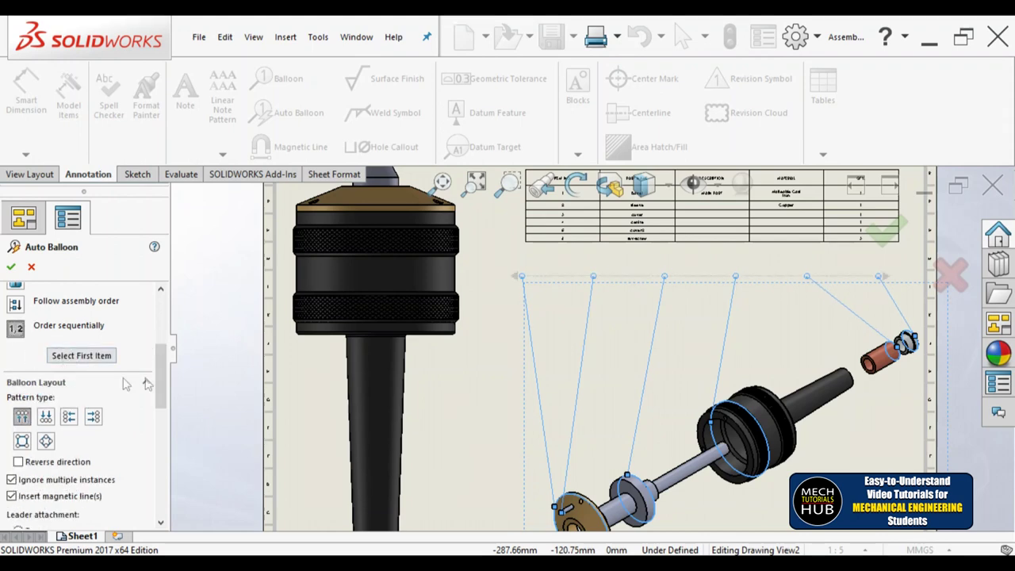
left_click_drag(162, 383, 168, 481)
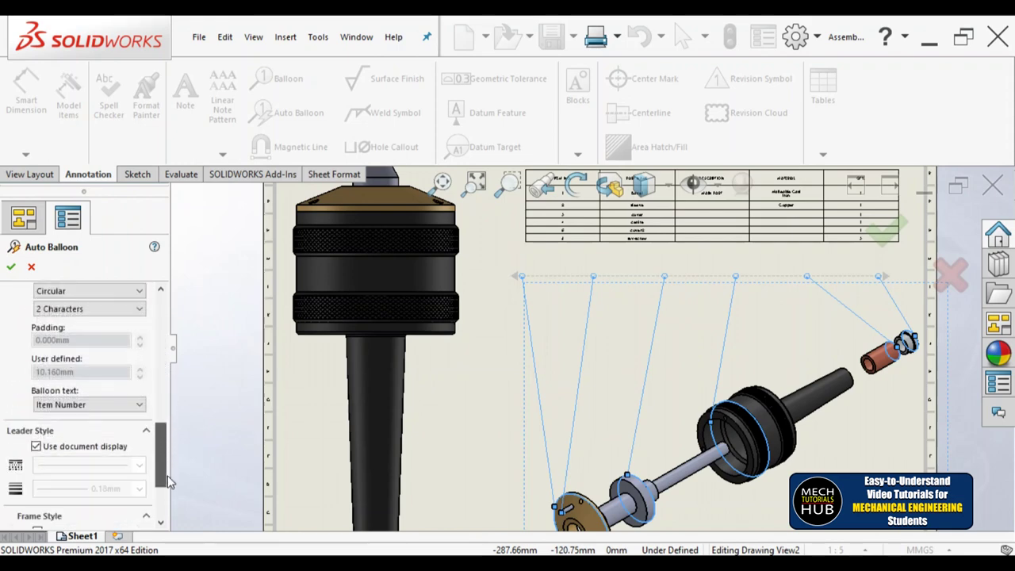
left_click_drag(157, 474, 162, 331)
scroll(614, 353, "up", 5)
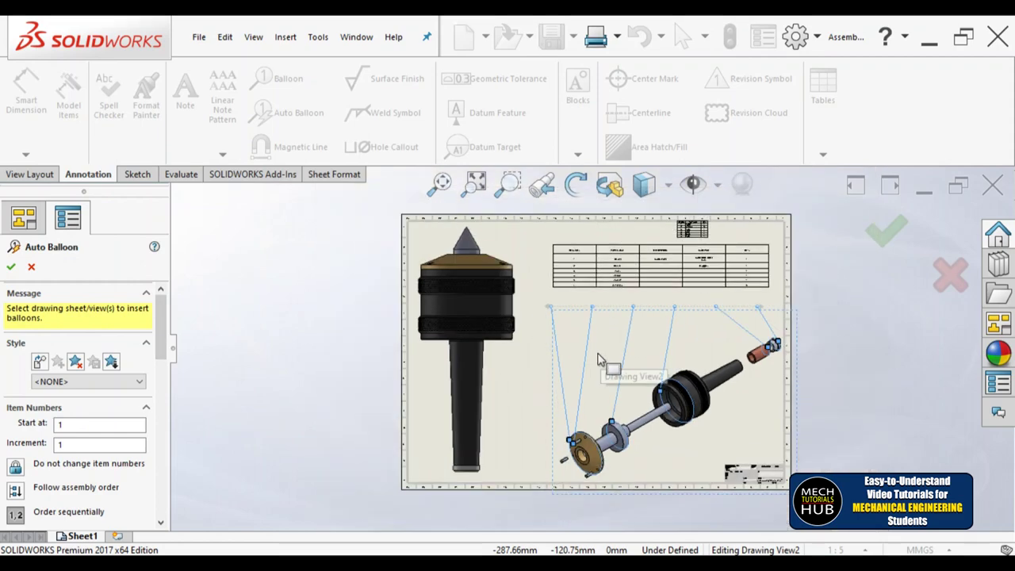
left_click(441, 189)
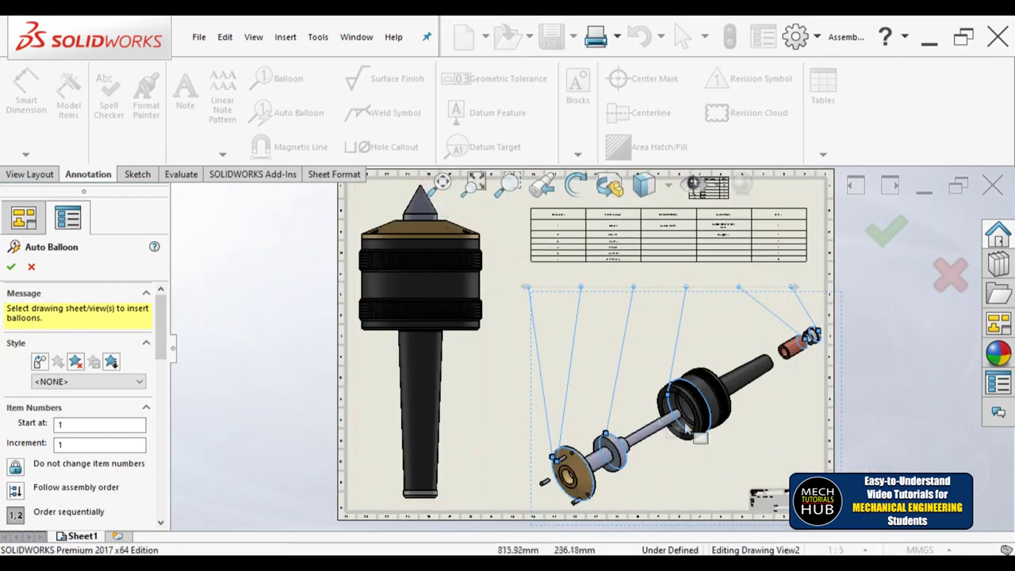
scroll(664, 281, "up", 2)
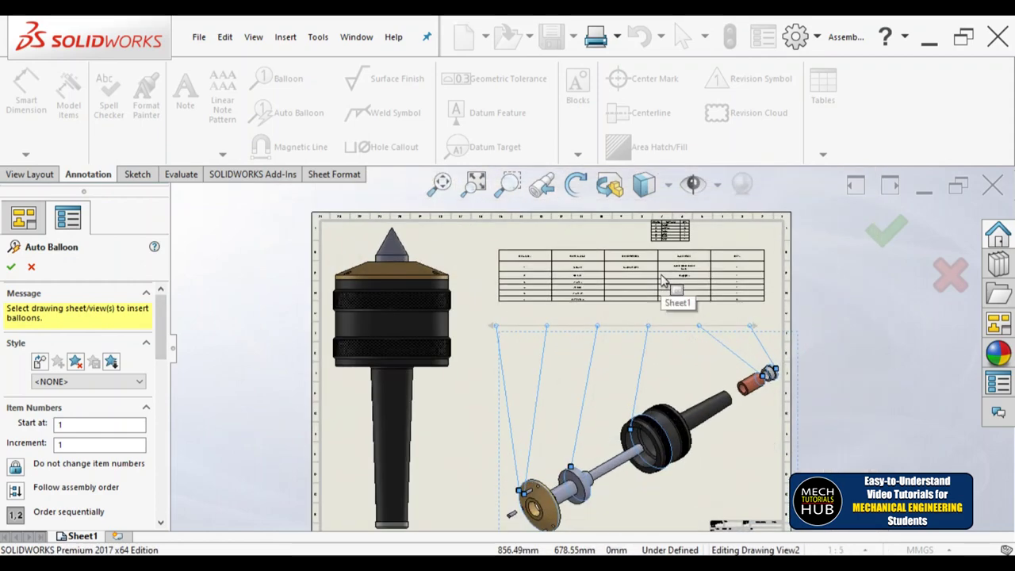
left_click(13, 268)
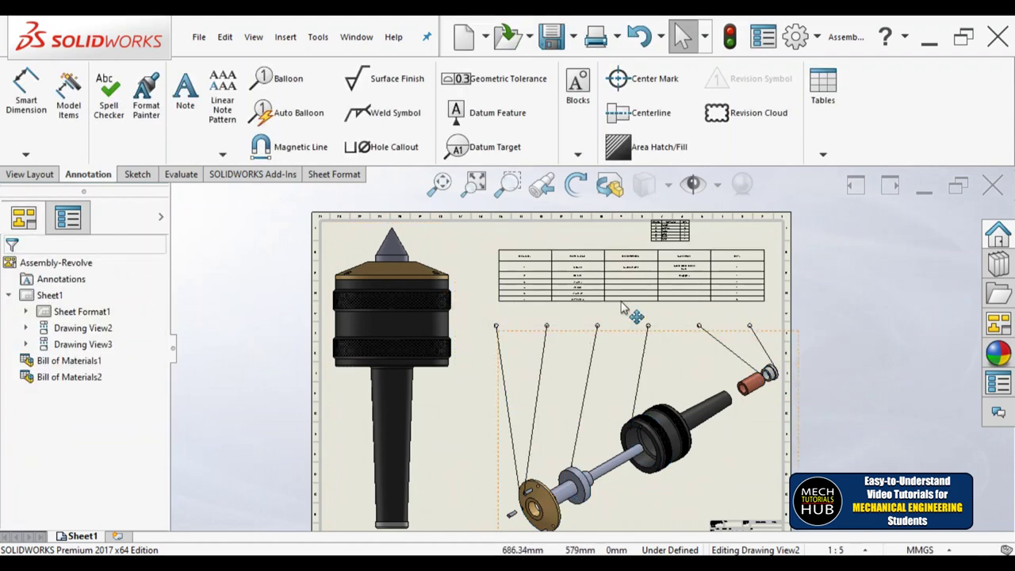
left_click(824, 154)
left_click(851, 208)
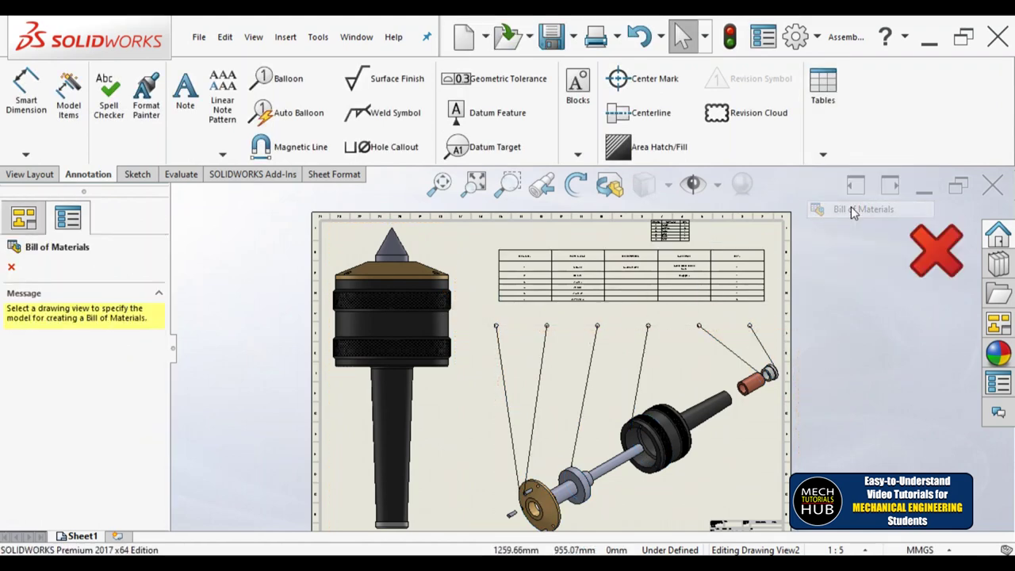
left_click(530, 448)
left_click(138, 311)
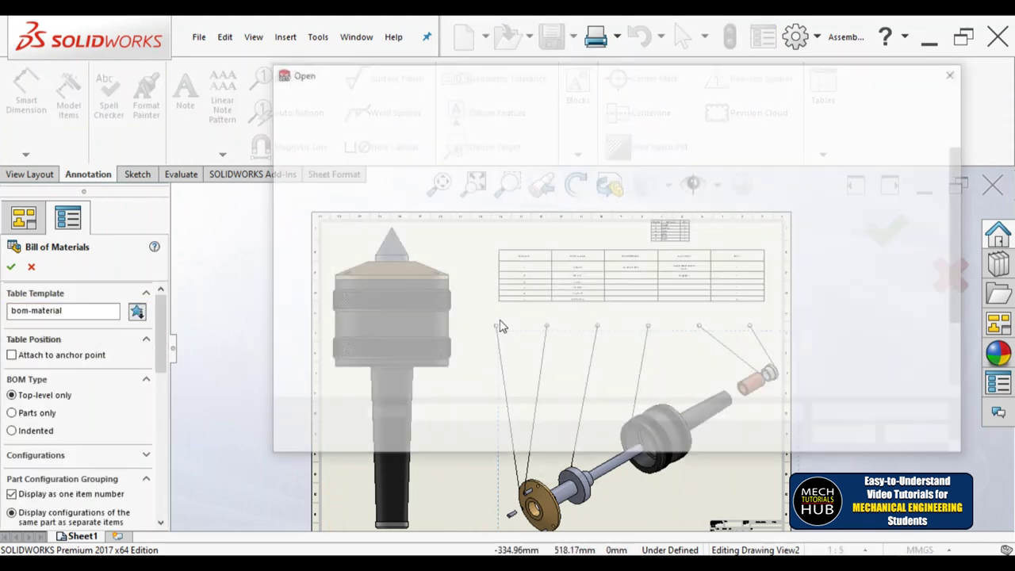
left_click_drag(963, 241, 968, 298)
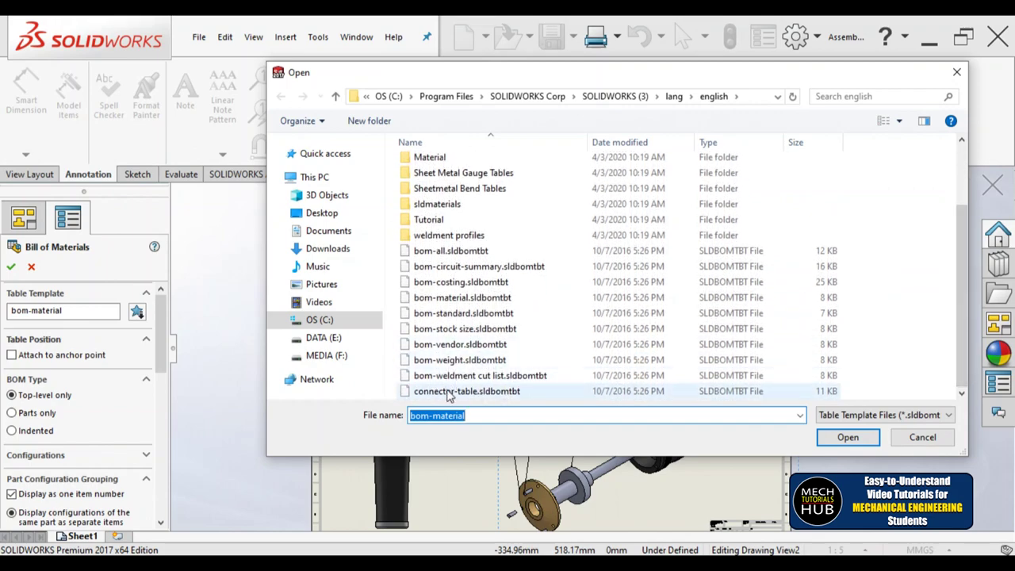
left_click(922, 437)
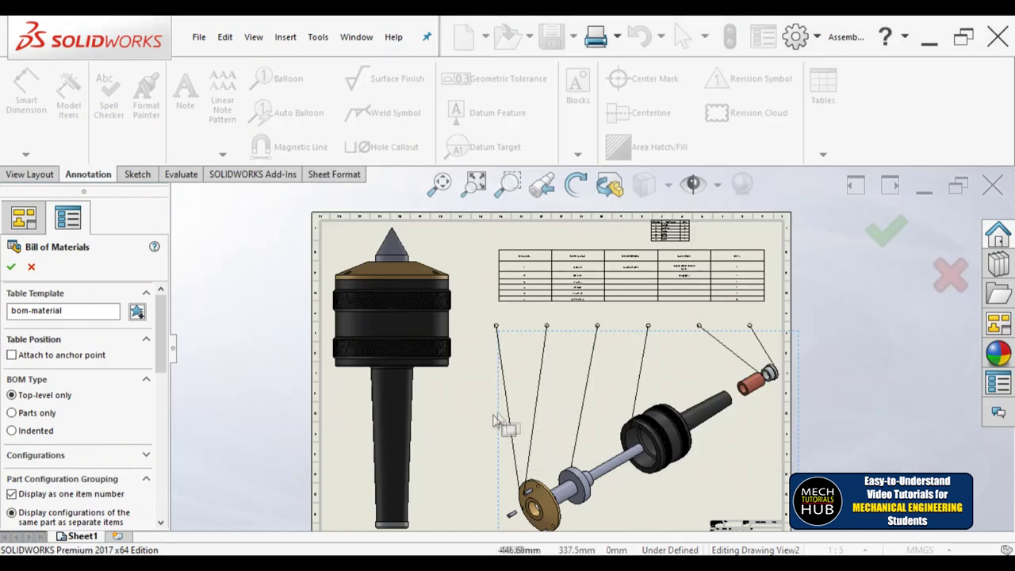
scroll(544, 384, "up", 5)
scroll(543, 385, "down", 5)
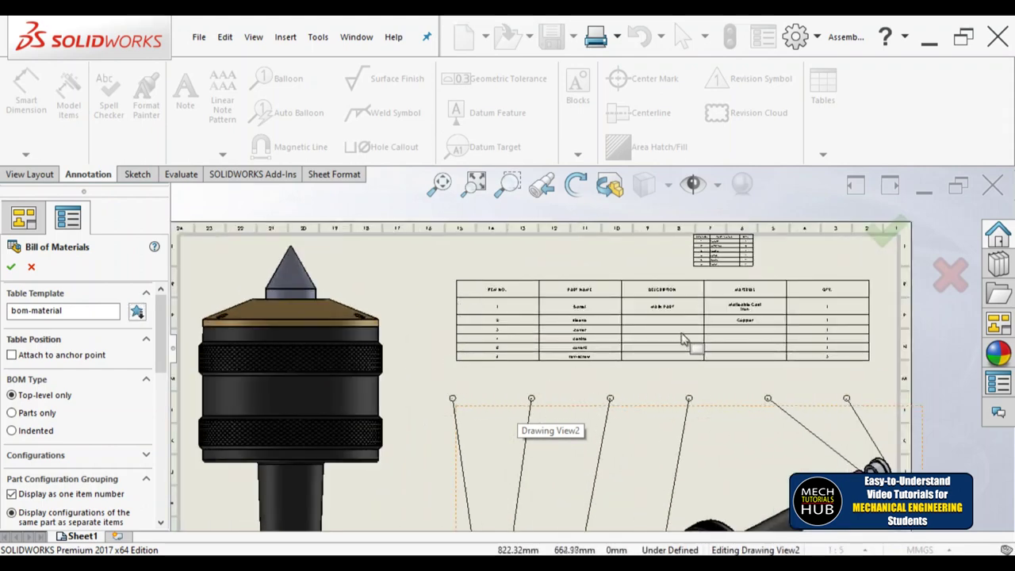
scroll(591, 338, "down", 4)
scroll(414, 367, "up", 4)
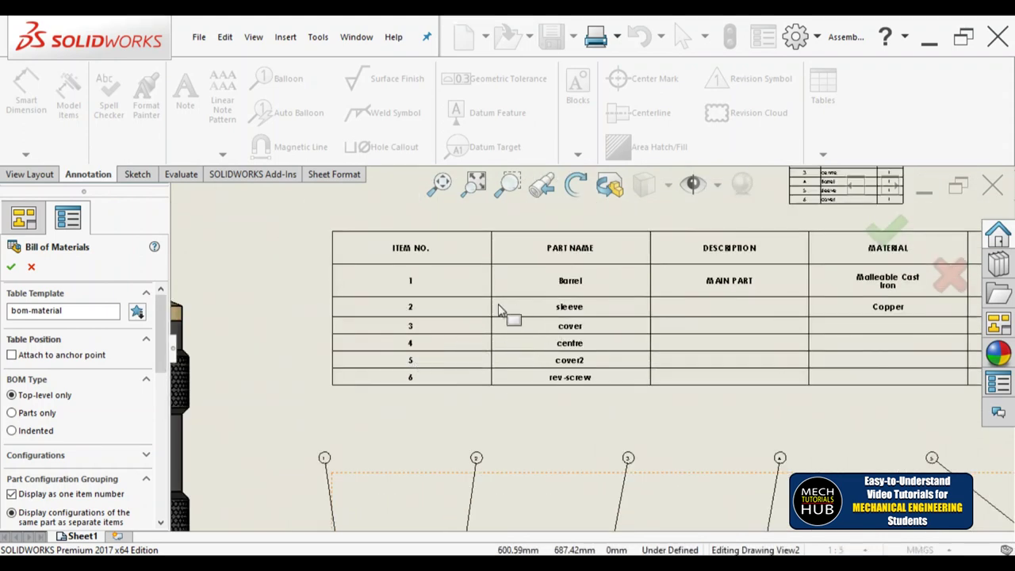
left_click(32, 268)
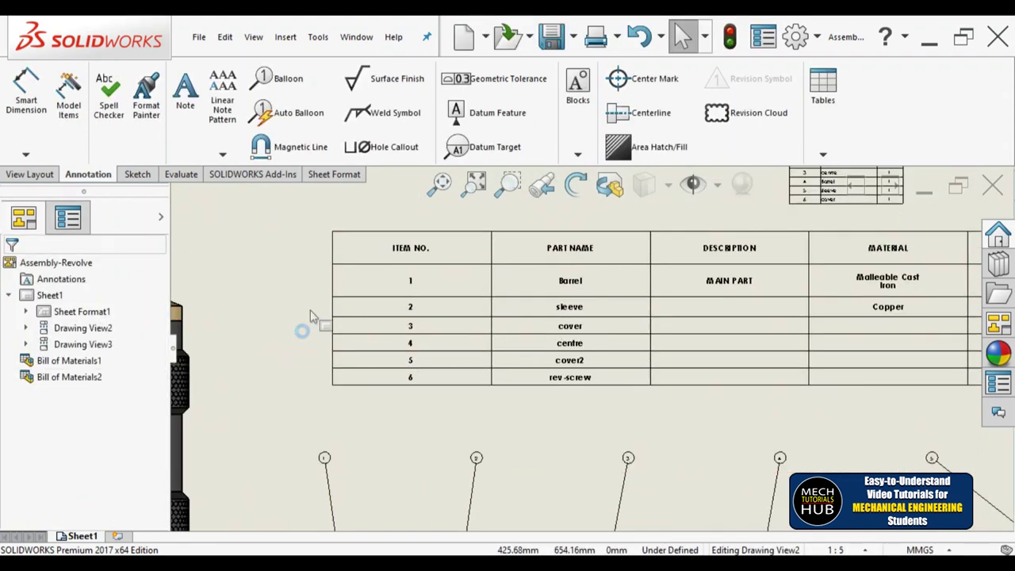
Expand the component preview column of the larger bill of materials and locate the rev-screw parts in the exploded view
scroll(333, 311, "down", 1)
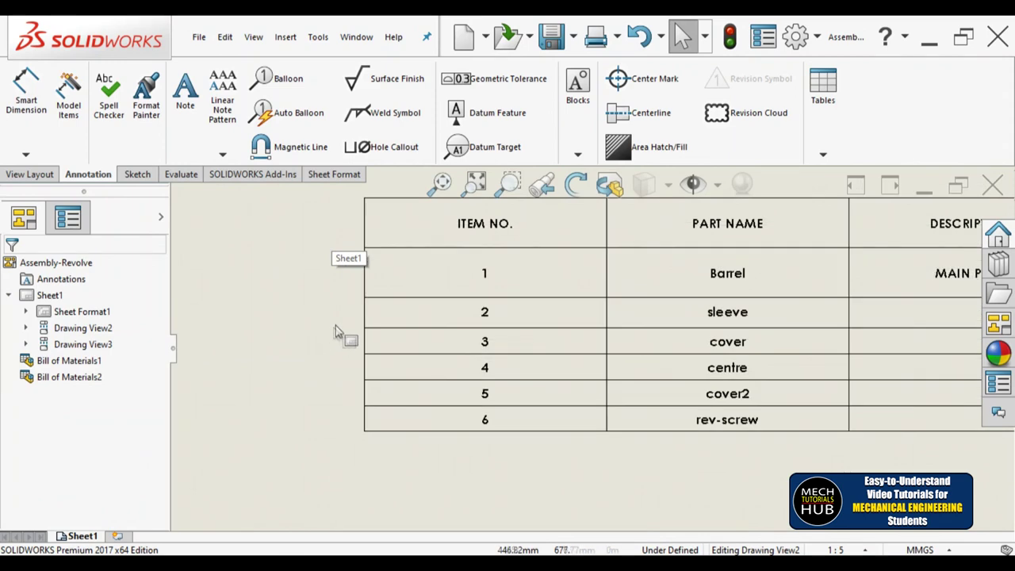
scroll(354, 317, "up", 2)
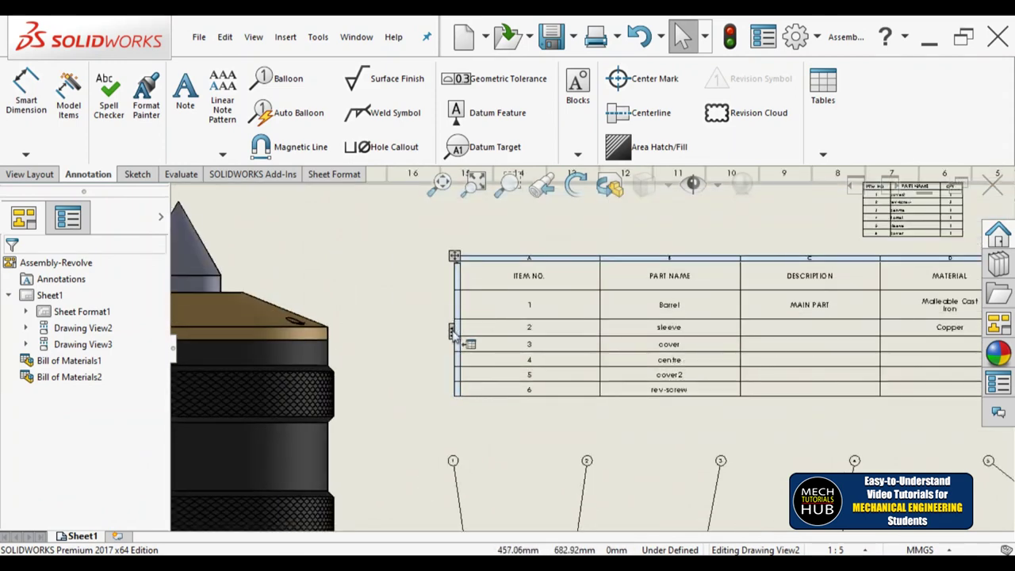
left_click(456, 334)
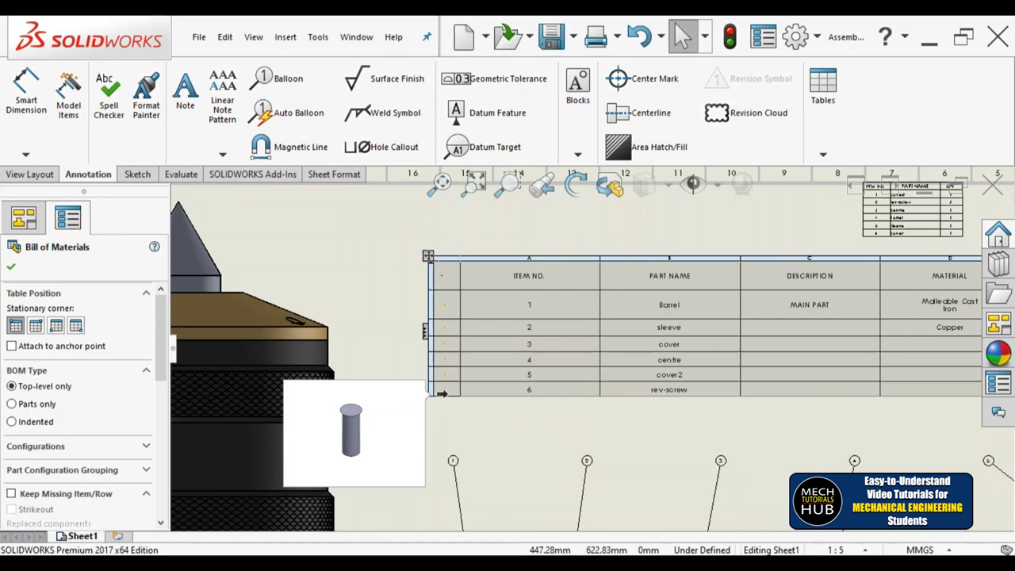
scroll(452, 397, "up", 5)
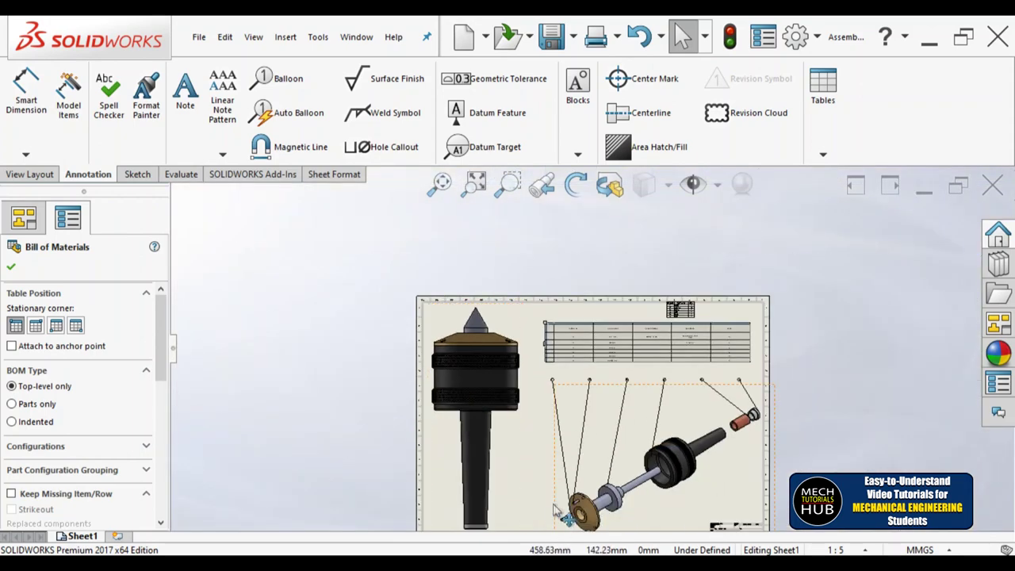
scroll(559, 511, "down", 6)
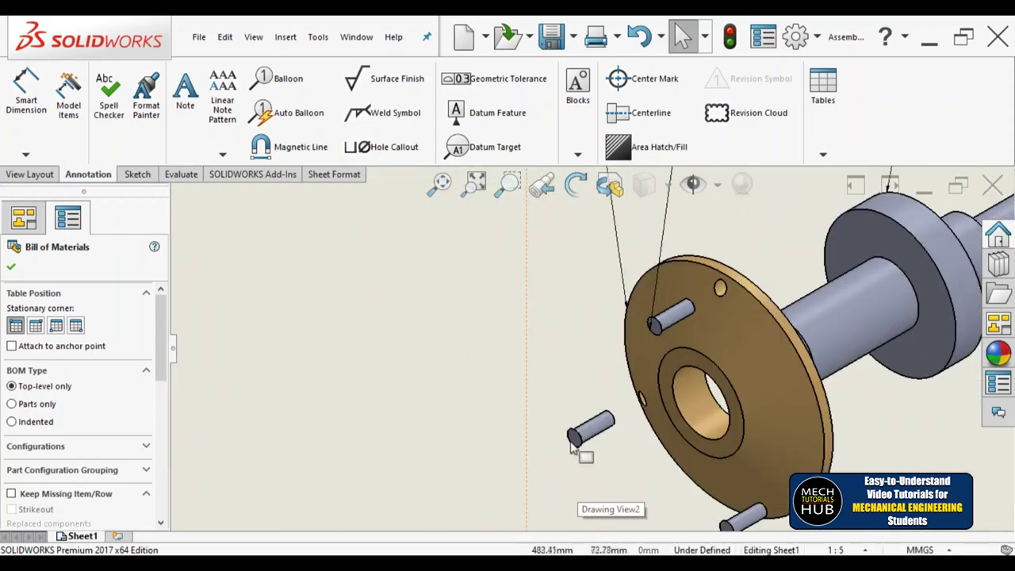
scroll(573, 445, "up", 7)
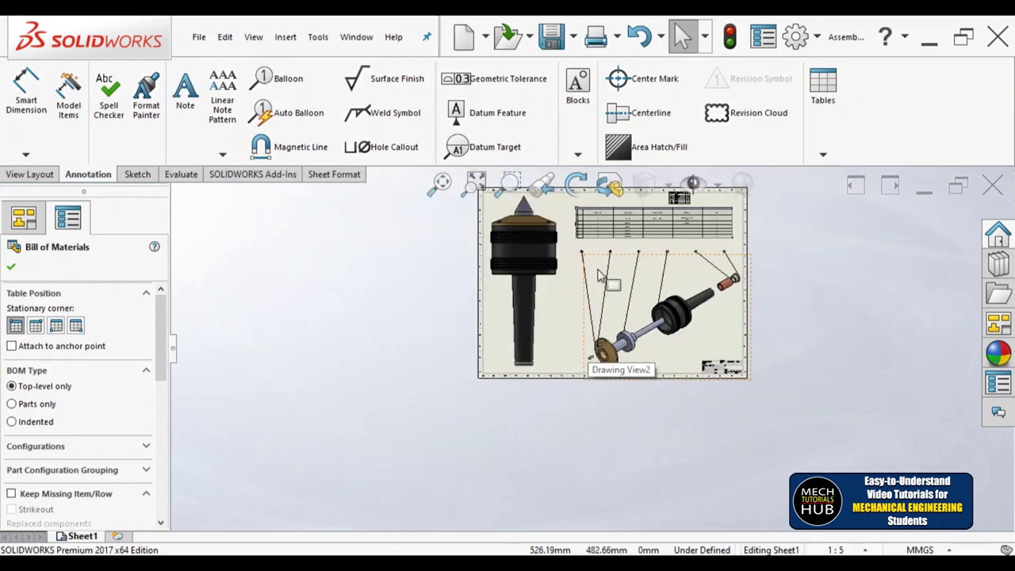
Compare the balloon numbers above the exploded view with the item rows of the larger bill of materials
scroll(600, 275, "down", 7)
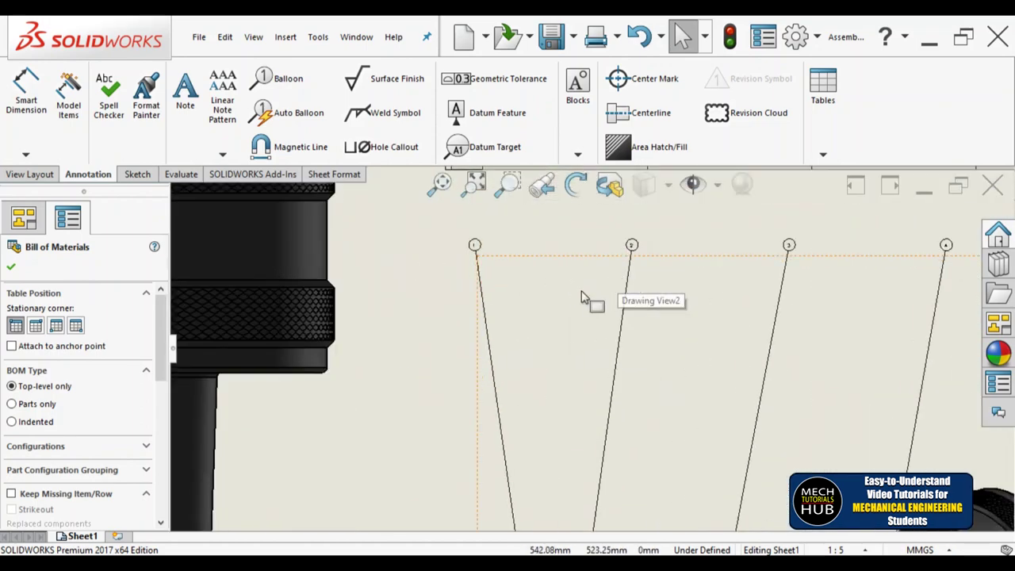
scroll(581, 297, "up", 6)
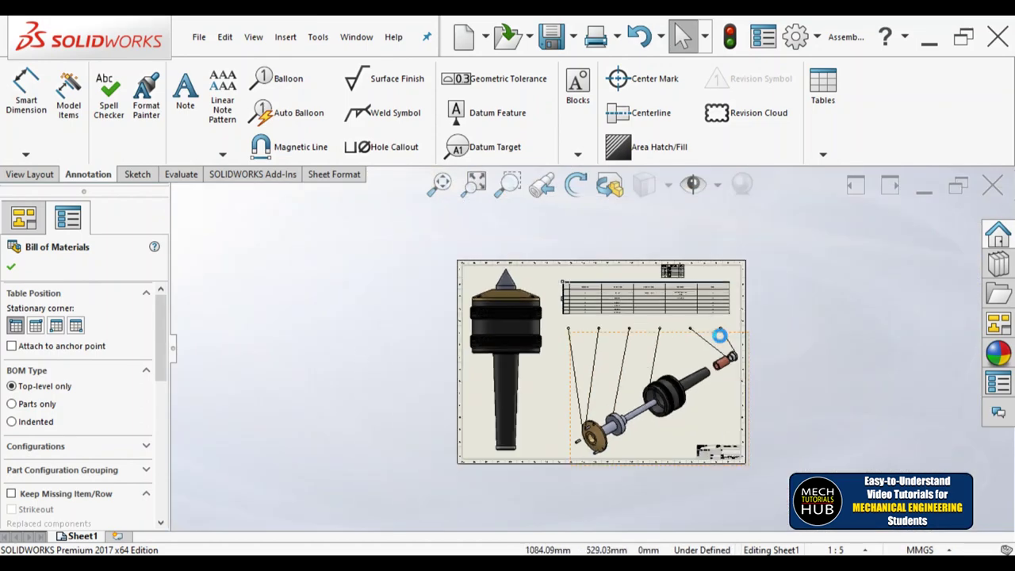
scroll(717, 355, "down", 3)
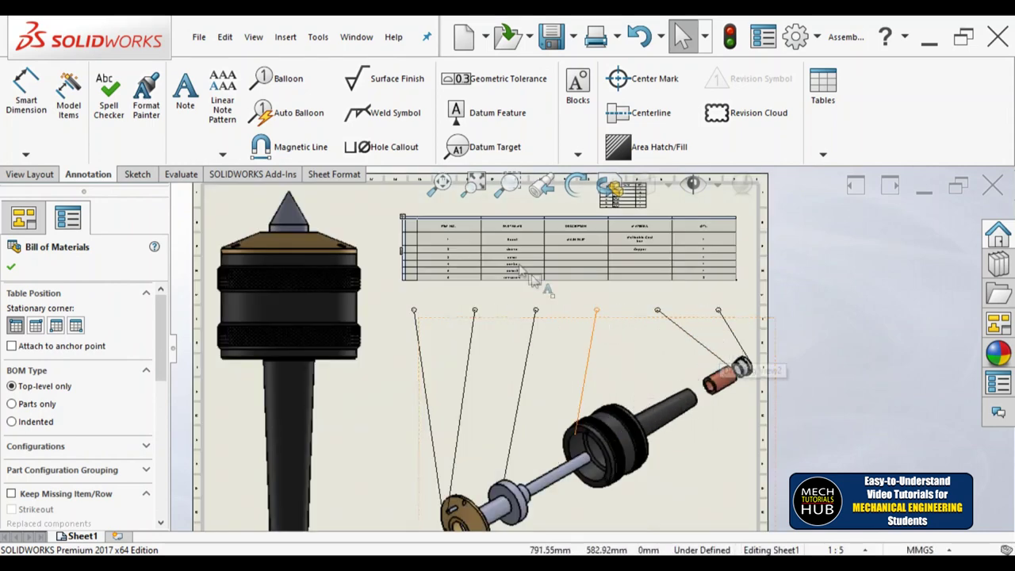
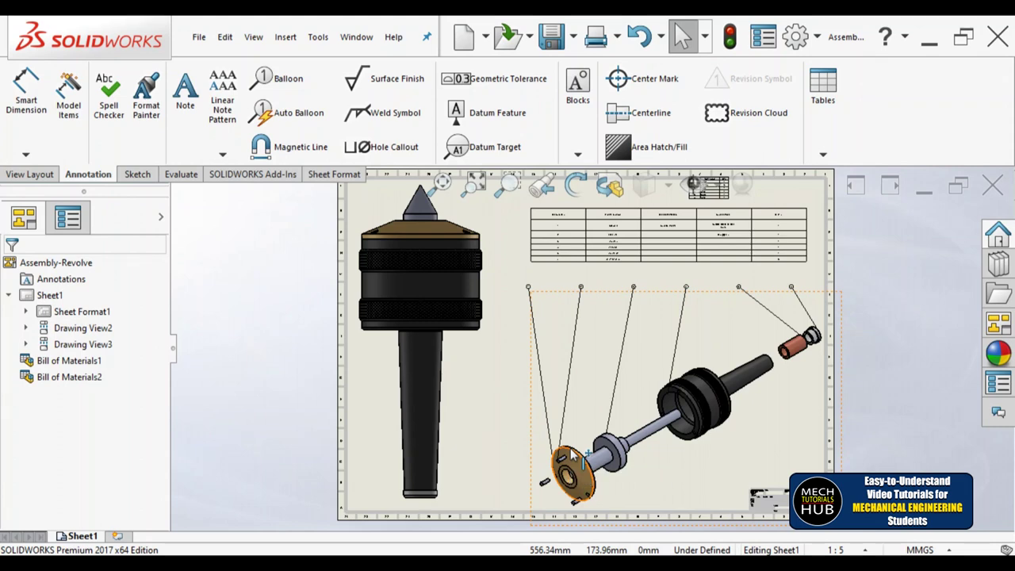
scroll(675, 228, "down", 3)
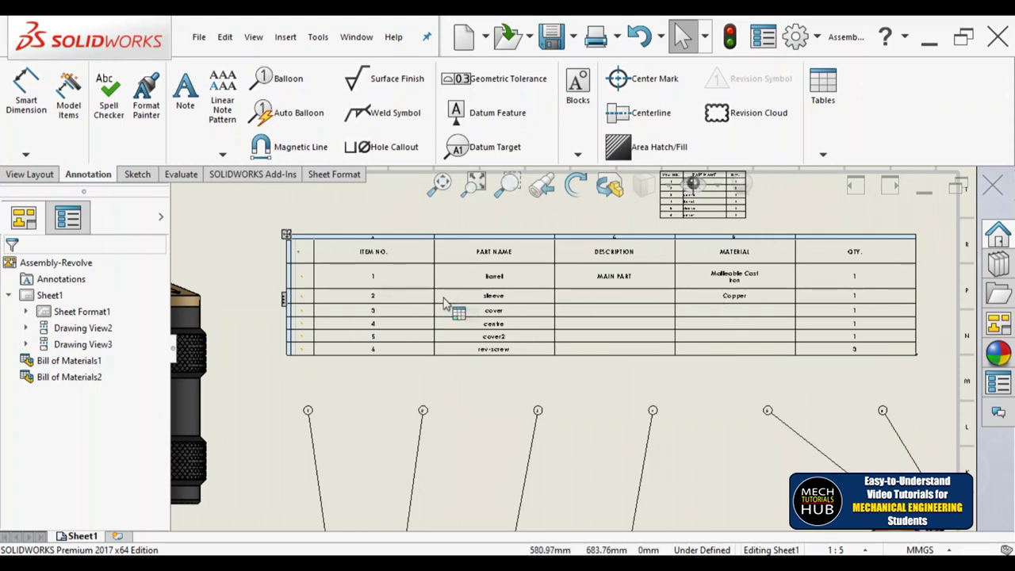
scroll(474, 306, "up", 5)
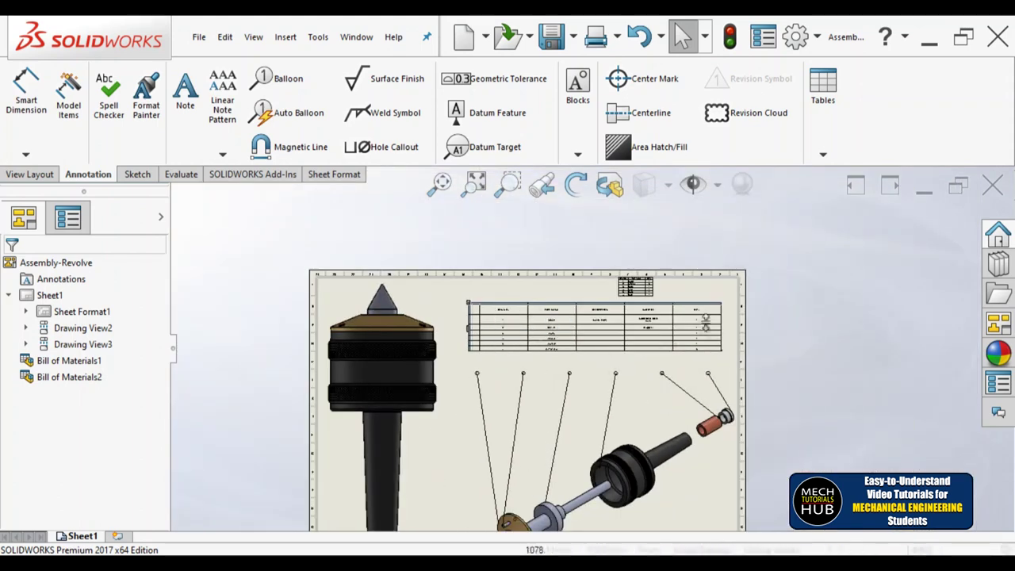
scroll(591, 332, "down", 3)
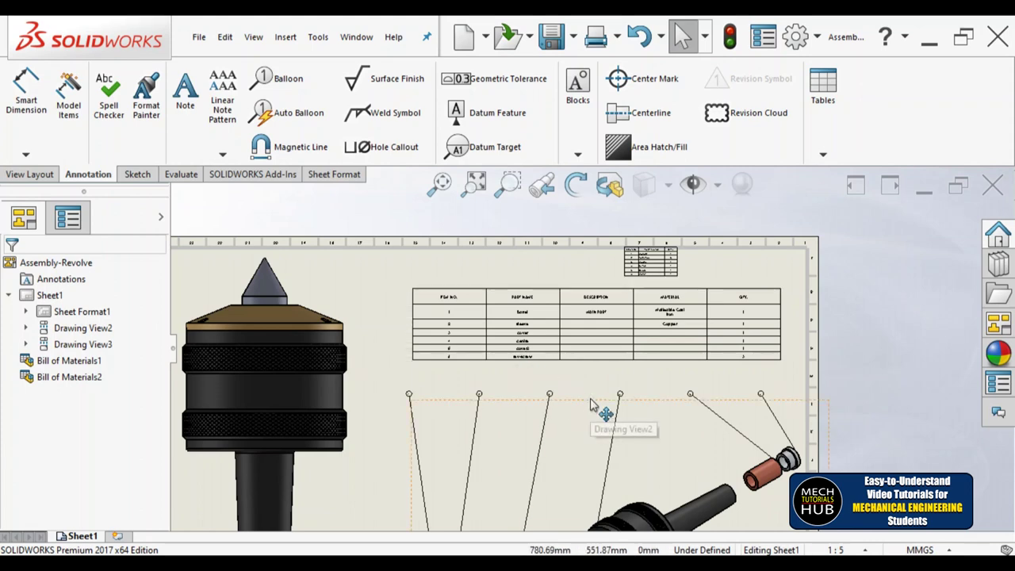
left_click(442, 186)
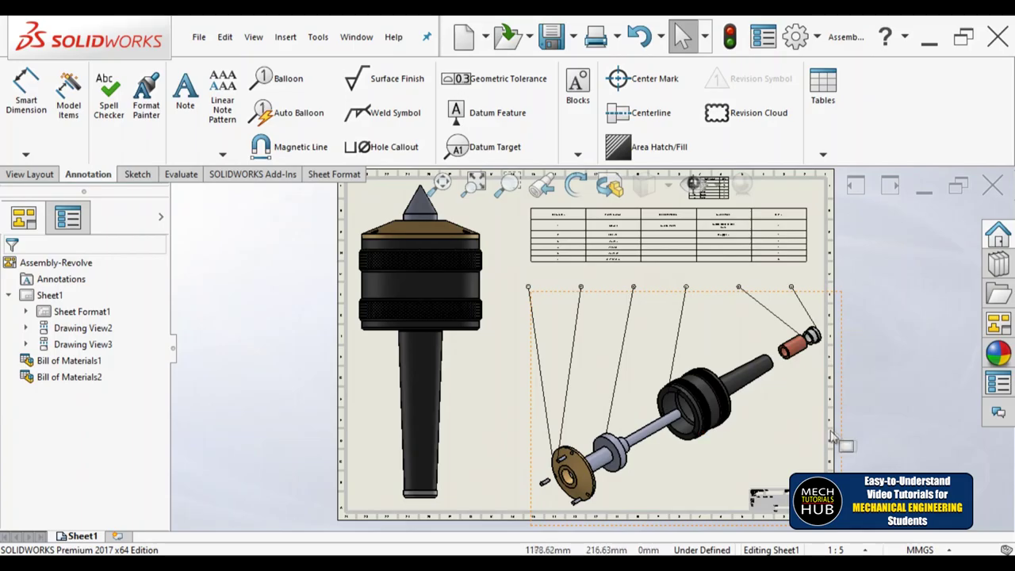